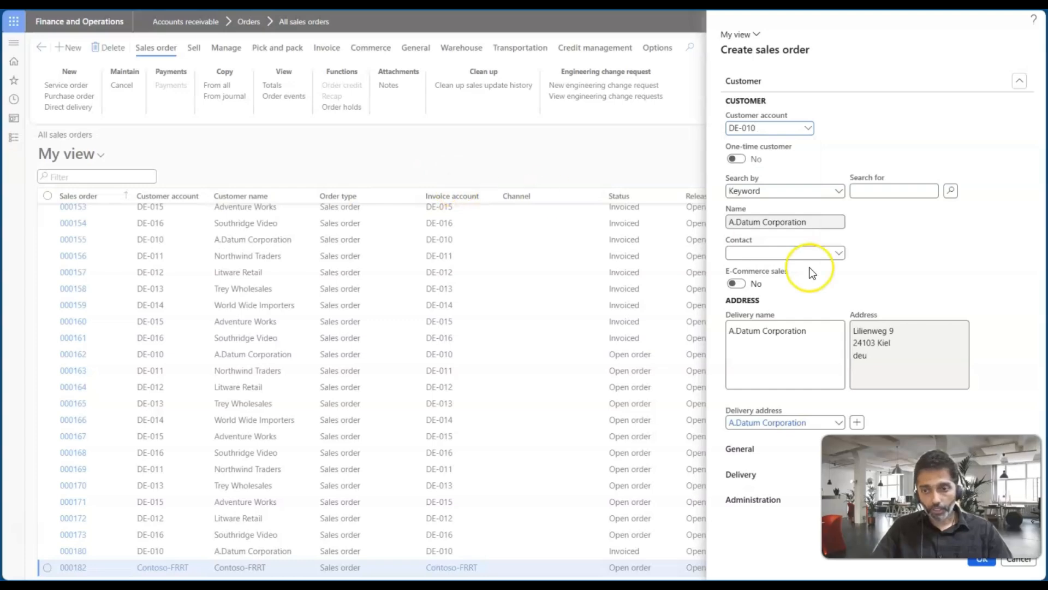
- Set the warehouse to 11 in the new sales order's general details and create the order for A.Datum Corporation
{"action": "left_click", "coordinate": [778, 454]}
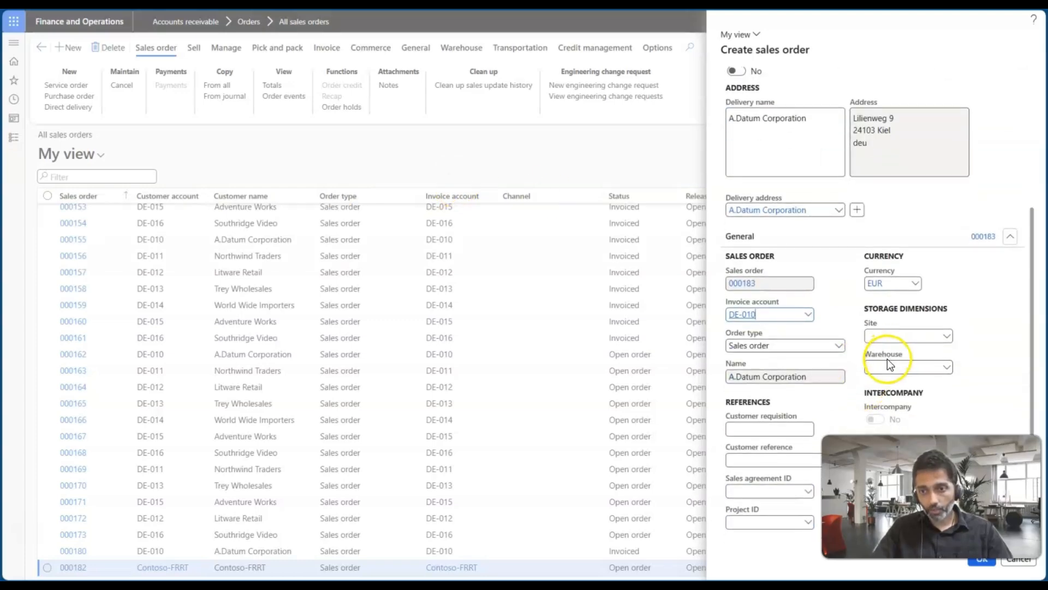
{"action": "left_click", "coordinate": [885, 362]}
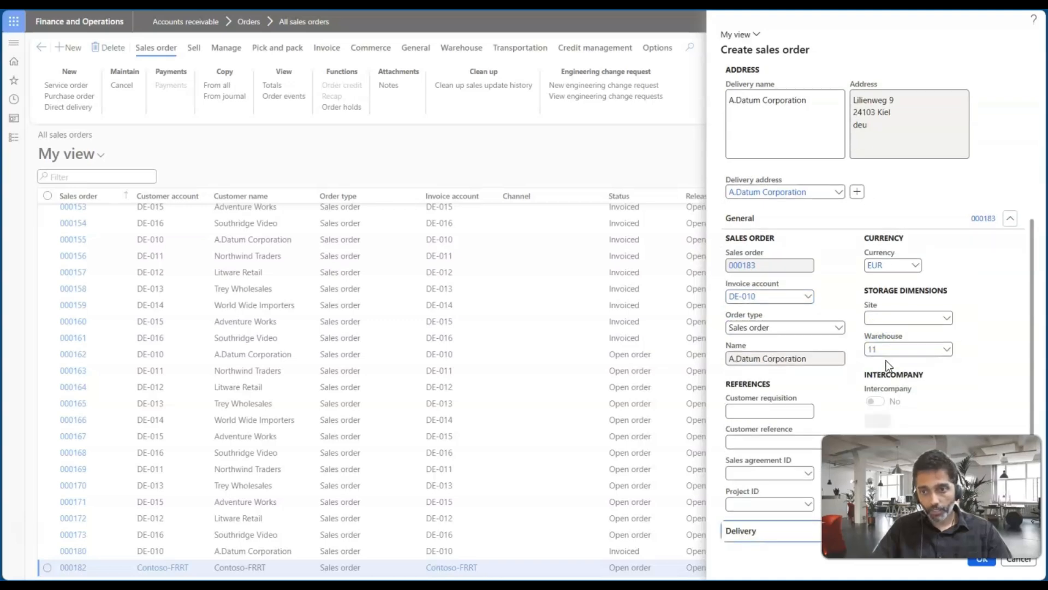
{"action": "left_click", "coordinate": [895, 404]}
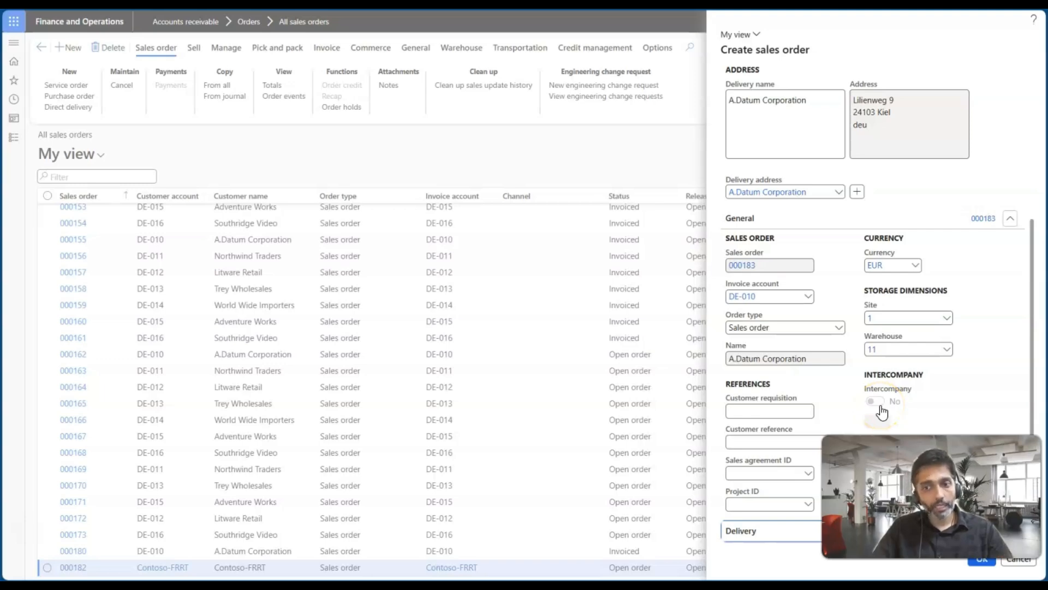
{"action": "left_click", "coordinate": [981, 566]}
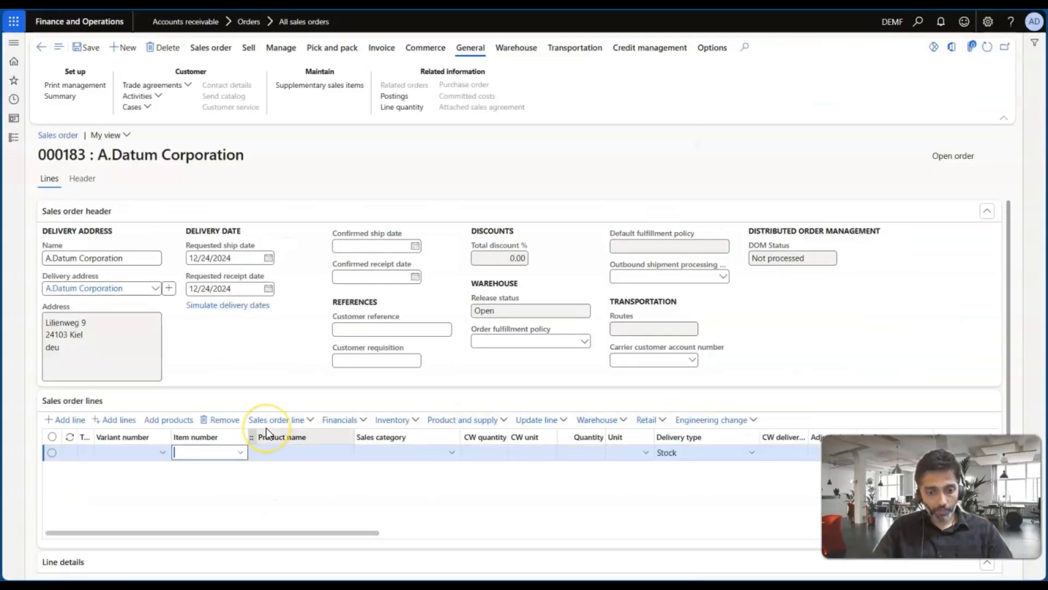
- Enter item D0001, MidRangeSpeaker, on the first sales order line
{"action": "type", "text": "D000"}
{"action": "left_click", "coordinate": [66, 487]}
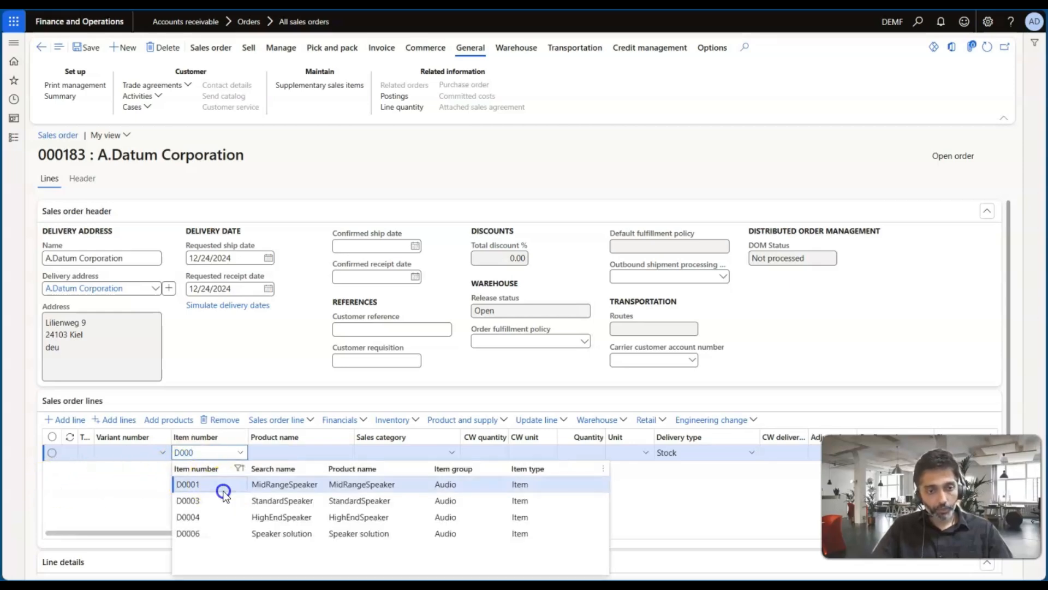
{"action": "left_click", "coordinate": [224, 490]}
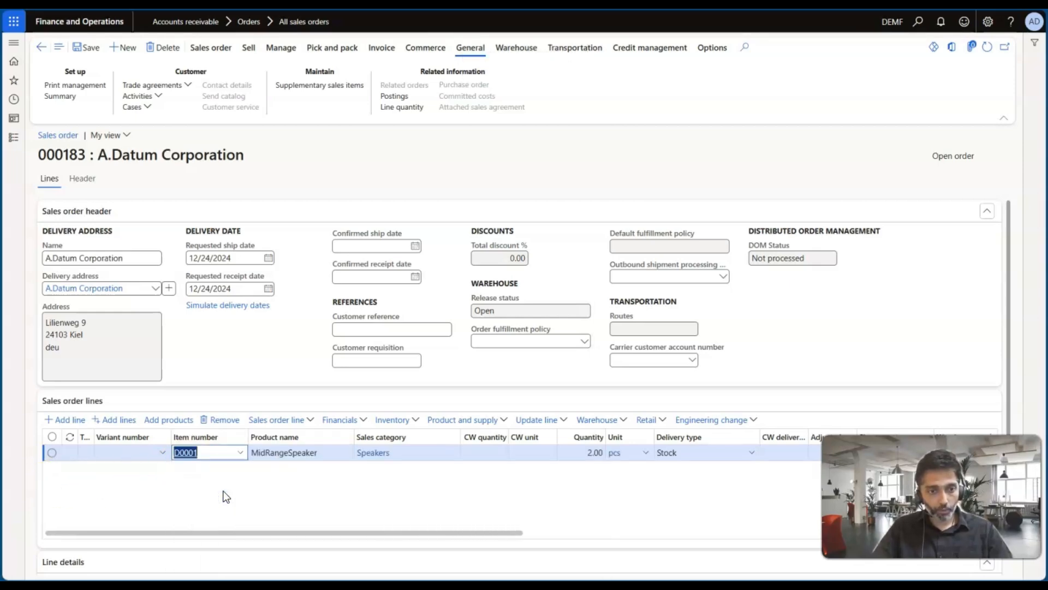
- Switch to the Intercompany Orders slide, review the original sales order leg to the customer, and return to the sales order
{"action": "key", "text": "alt+Tab"}
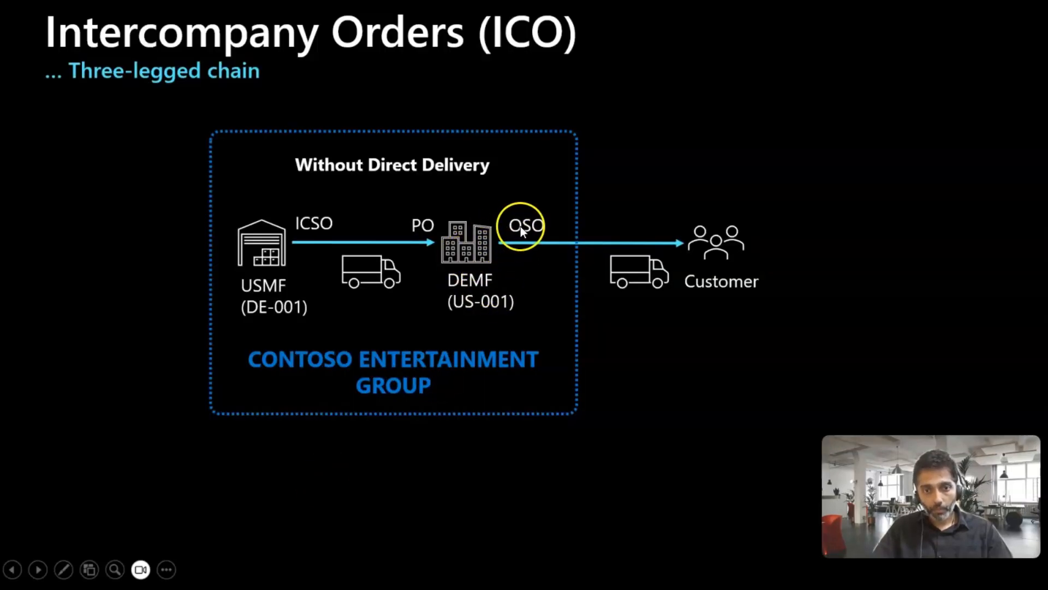
{"action": "key", "text": "alt+Tab"}
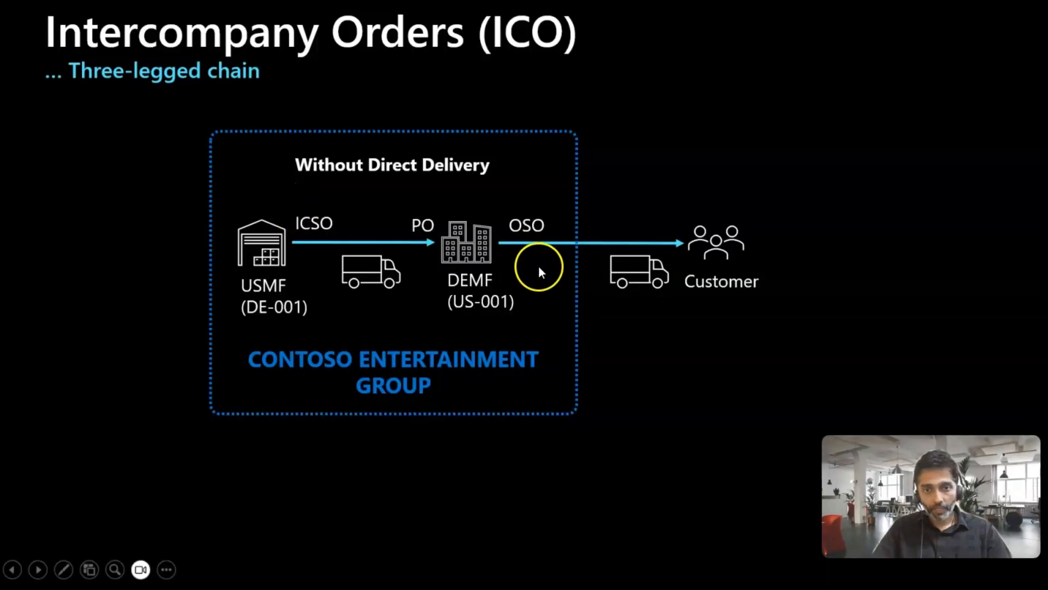
{"action": "key", "text": "alt+Tab"}
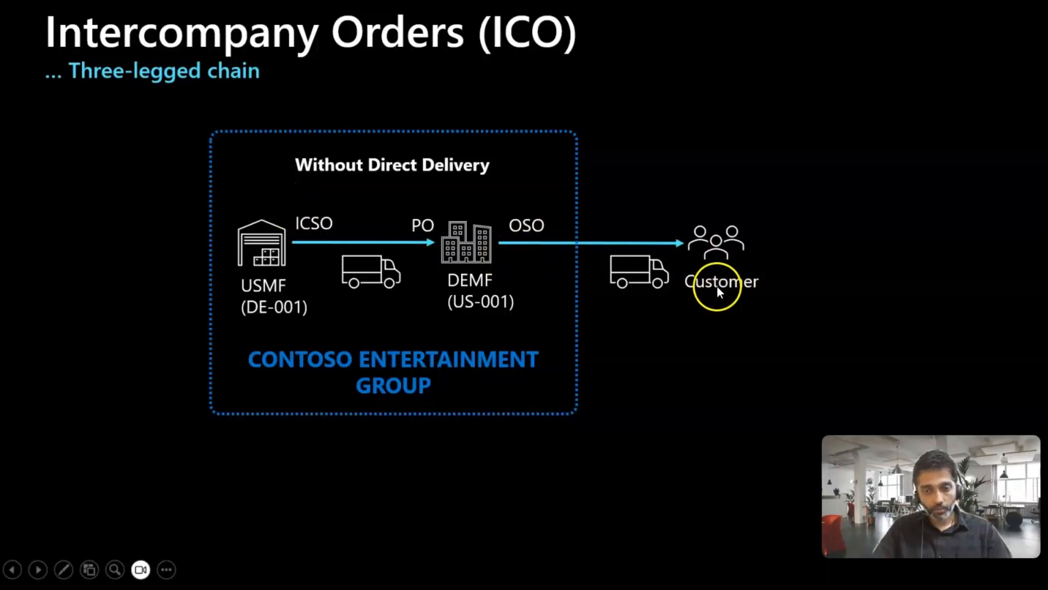
{"action": "key", "text": "alt+Tab"}
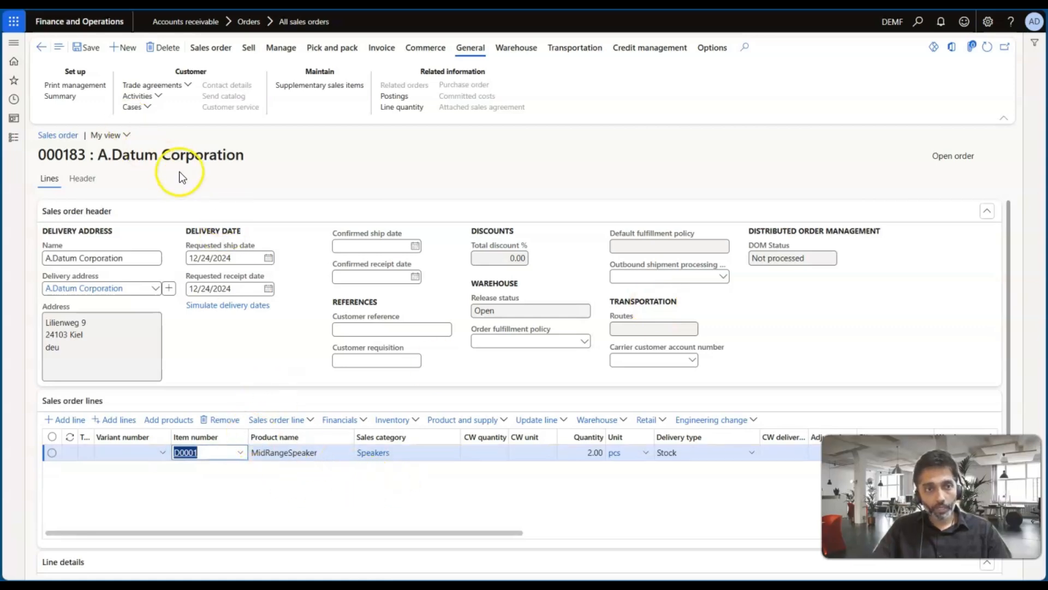
- Save the sales order and check its intercompany tracing options against the three-legged chain slide
{"action": "left_click", "coordinate": [86, 47]}
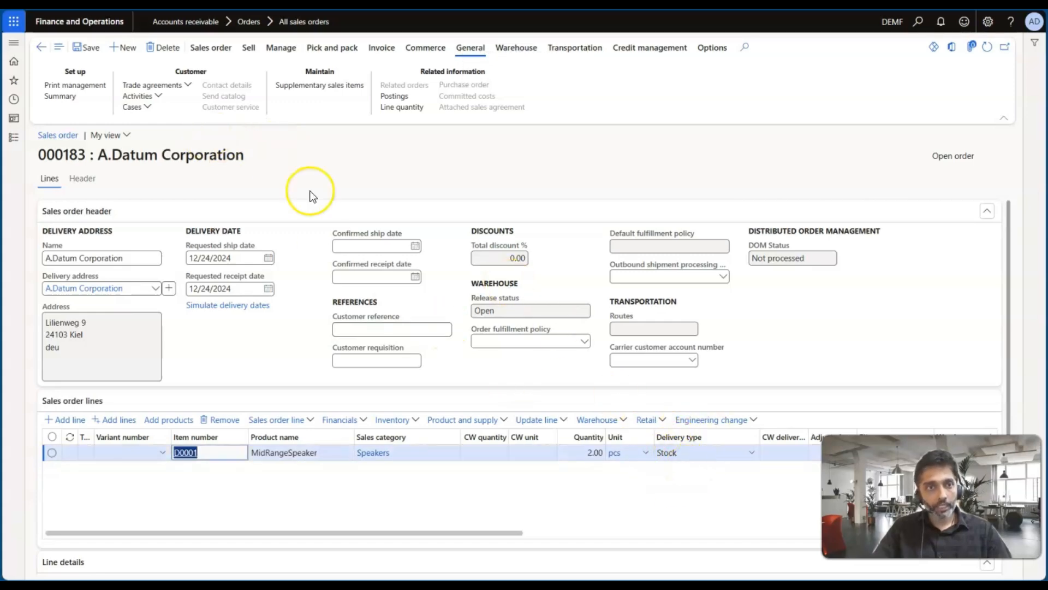
{"action": "left_click", "coordinate": [277, 49]}
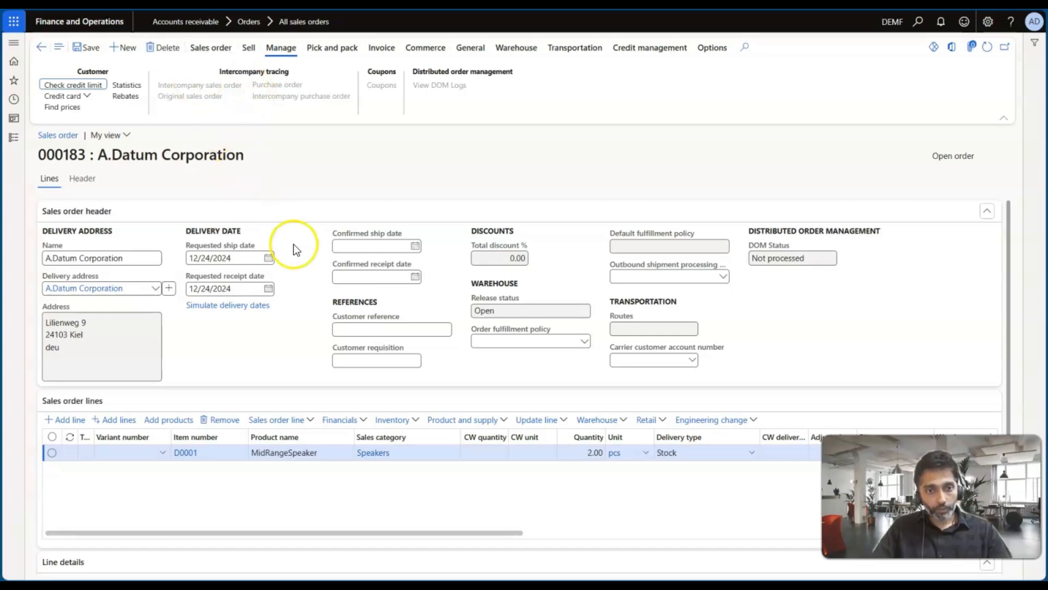
{"action": "key", "text": "alt+Tab"}
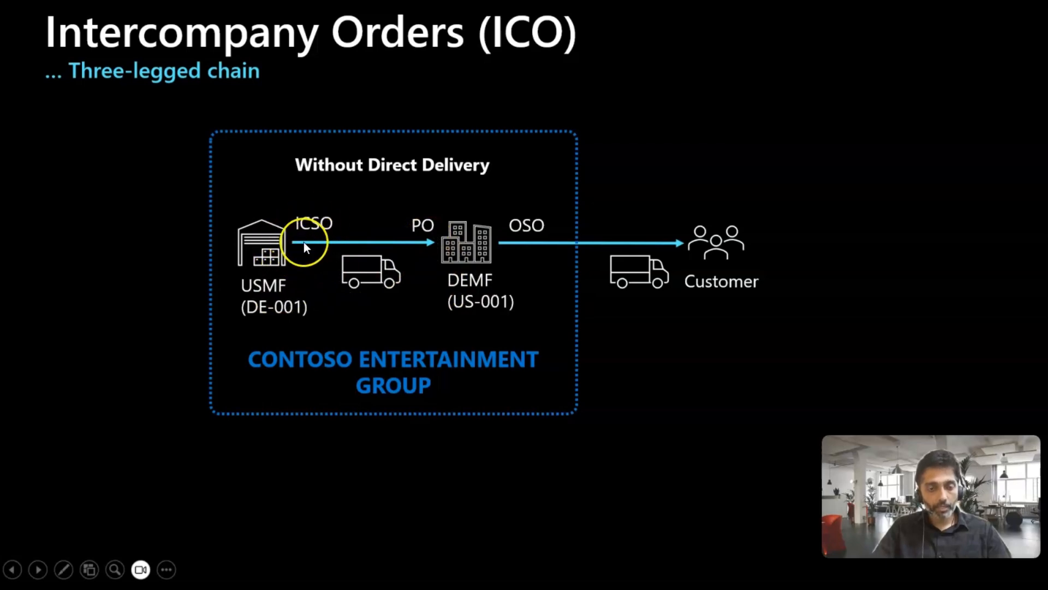
{"action": "key", "text": "alt+Tab"}
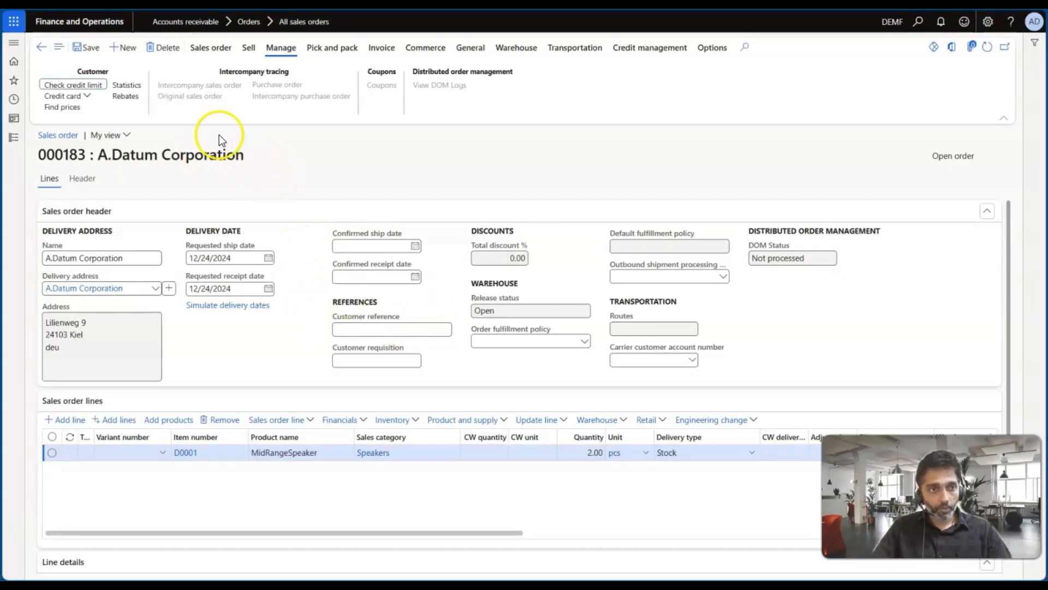
- Check the proposed vendor account for the line in the purchase order creation form and cancel without creating the order
{"action": "left_click", "coordinate": [212, 50]}
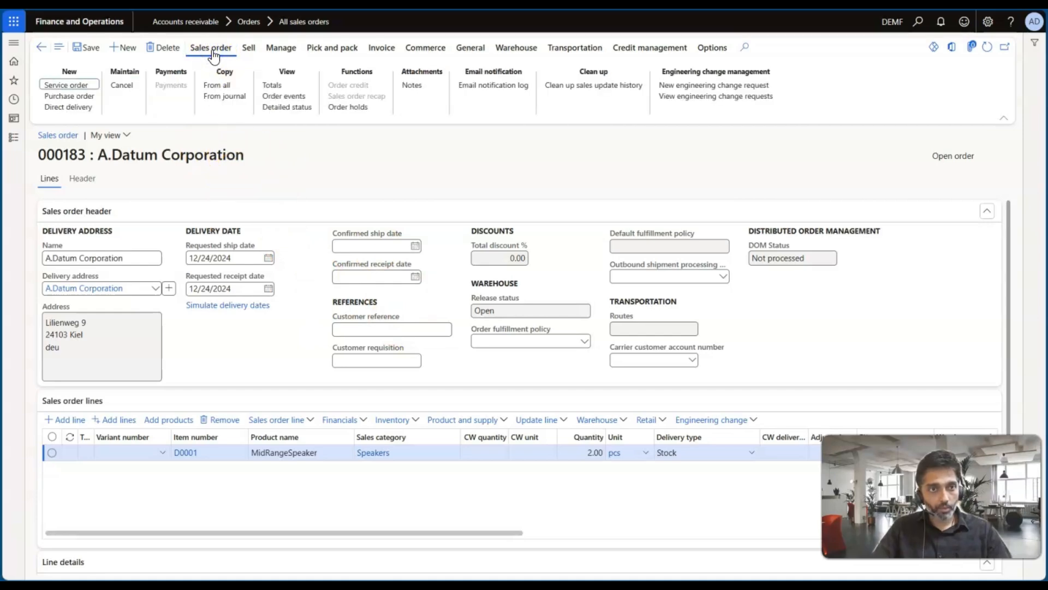
{"action": "left_click", "coordinate": [74, 97]}
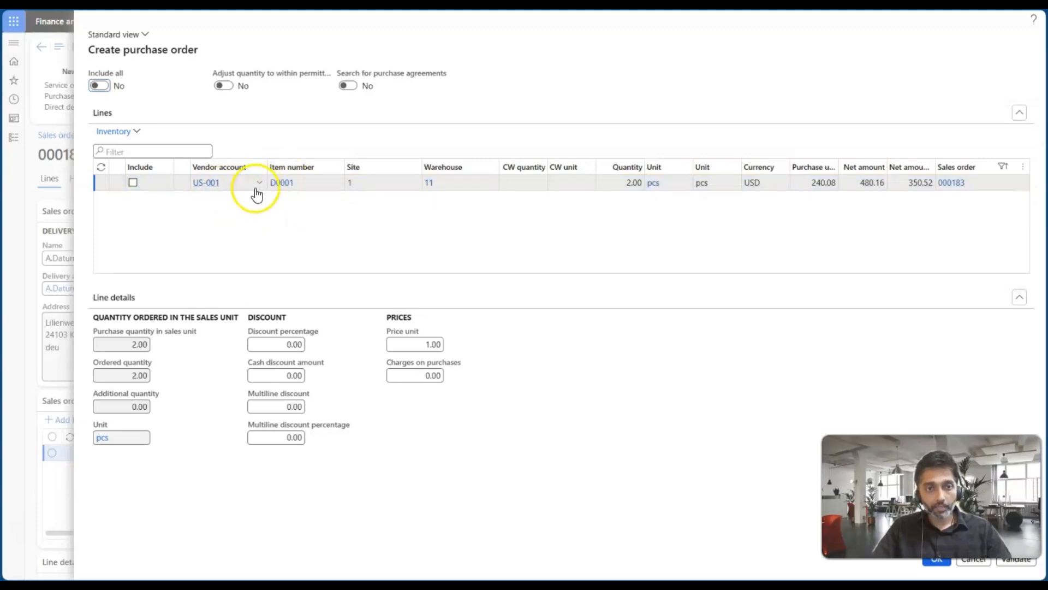
{"action": "left_click", "coordinate": [974, 566]}
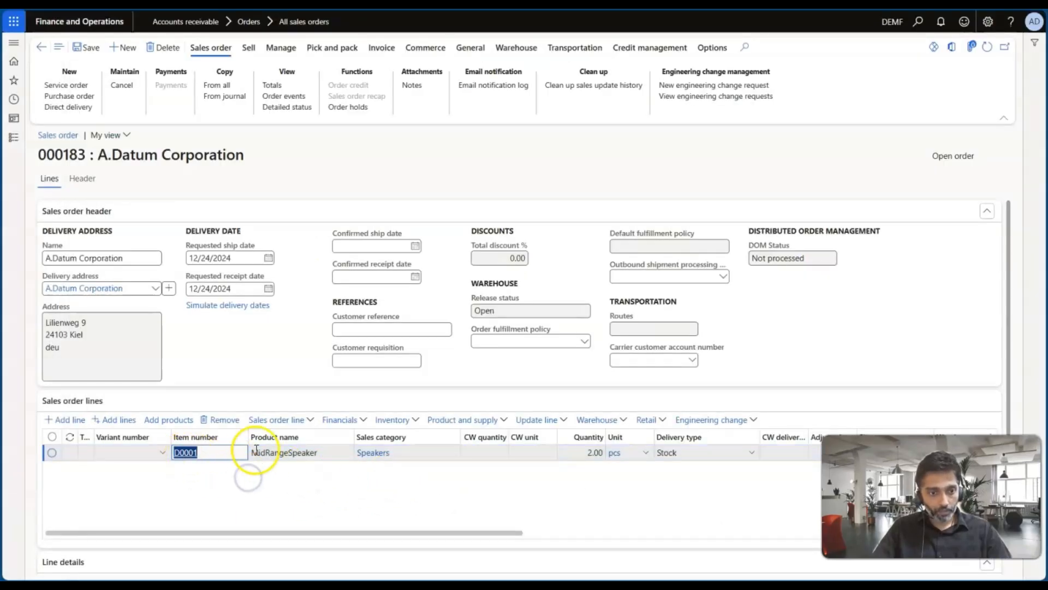
- Look up the default vendor in the purchase details of released product D0001 and return to the sales order
{"action": "left_click", "coordinate": [274, 452]}
{"action": "left_click", "coordinate": [187, 454]}
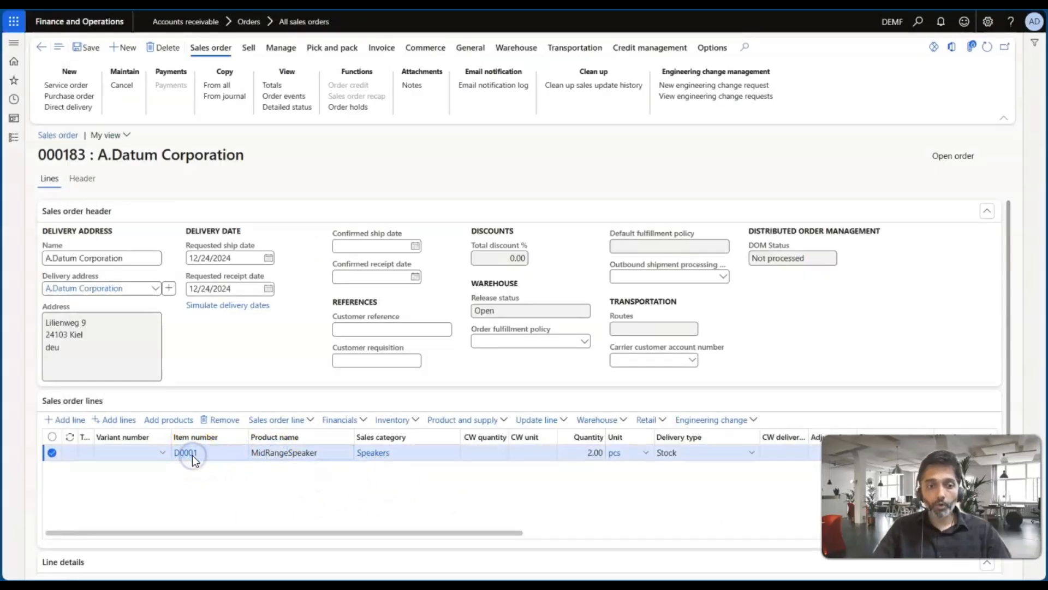
{"action": "left_click", "coordinate": [729, 229]}
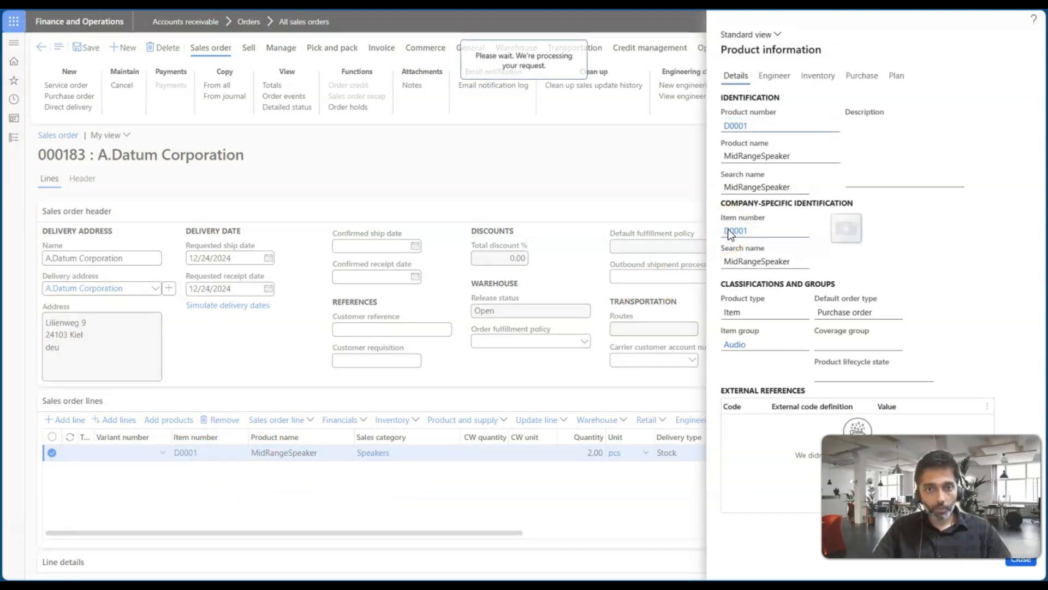
{"action": "left_click", "coordinate": [553, 228]}
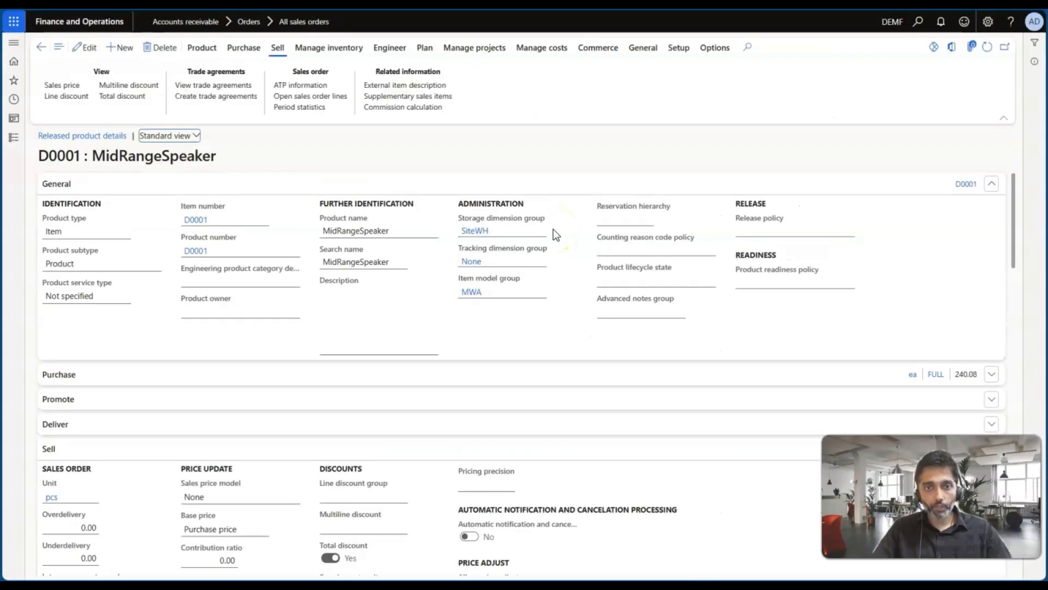
{"action": "left_click", "coordinate": [212, 373]}
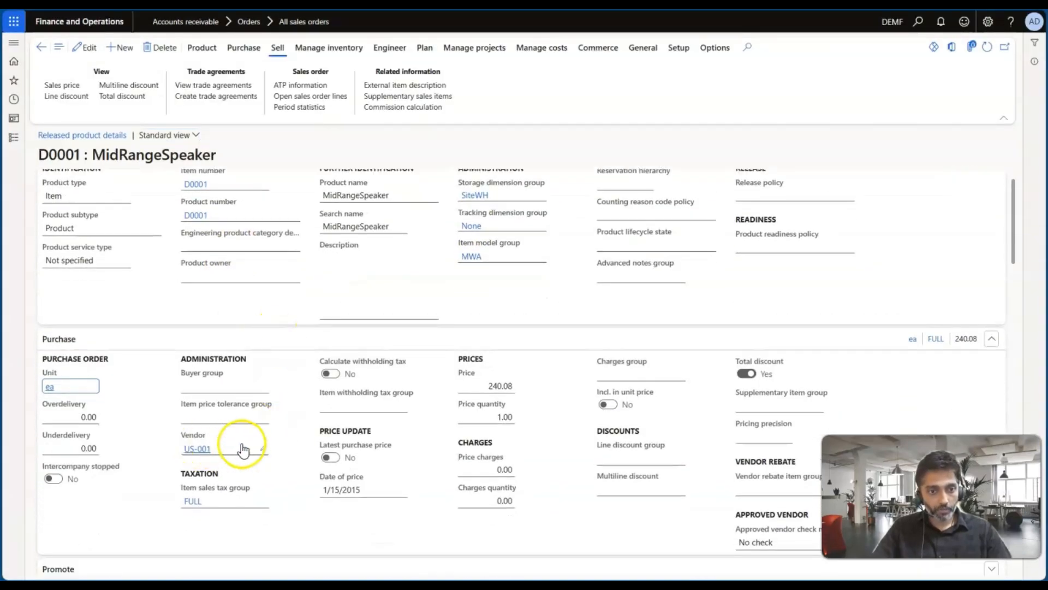
{"action": "mouse_move", "coordinate": [211, 451]}
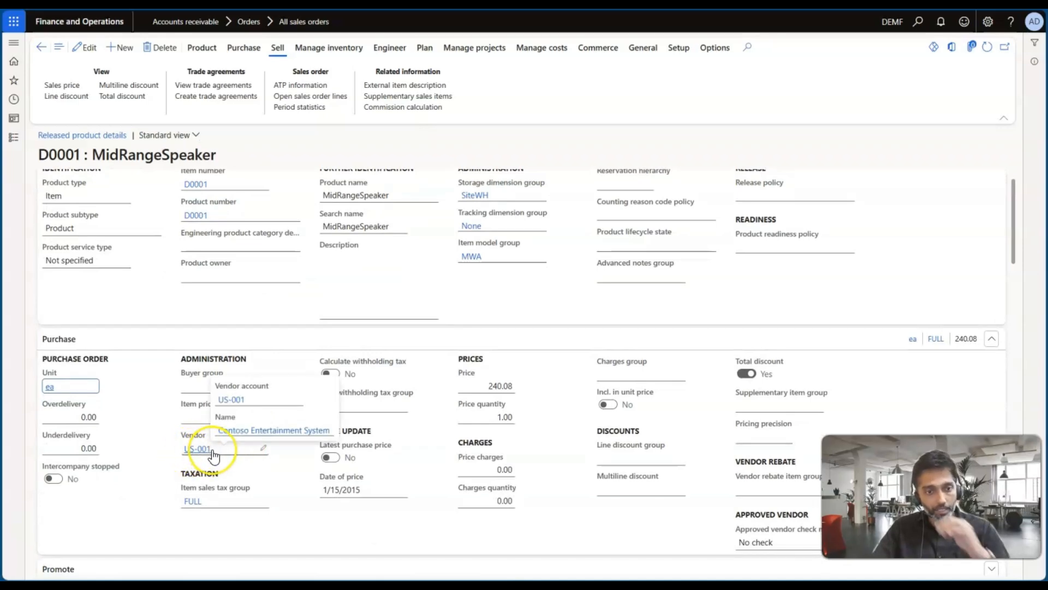
{"action": "left_click", "coordinate": [41, 47]}
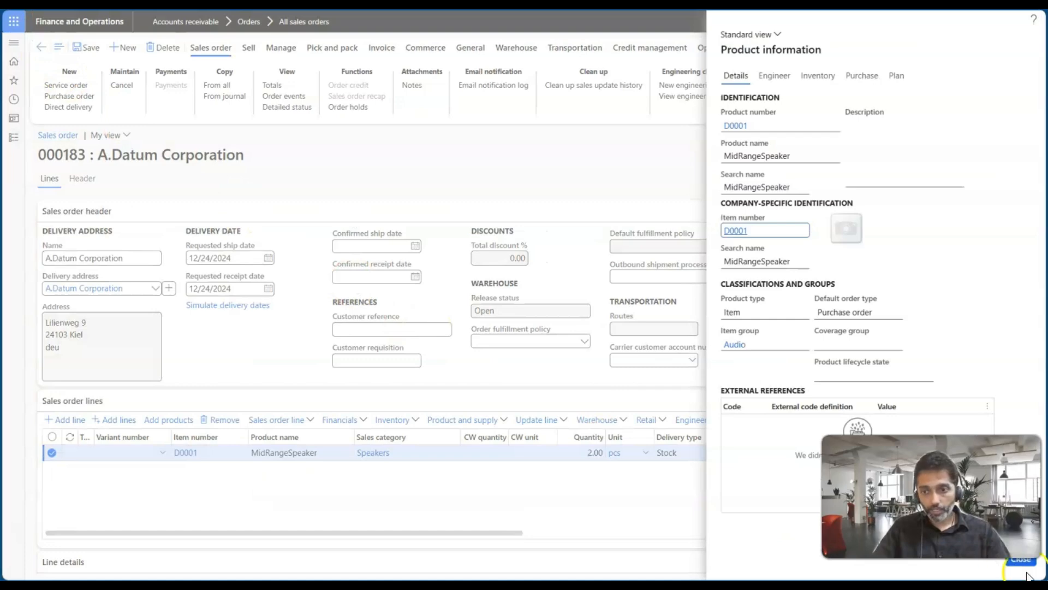
{"action": "left_click", "coordinate": [1019, 568]}
- Create a purchase order from the sales order, including the D0001 line
{"action": "key", "text": "alt+Tab"}
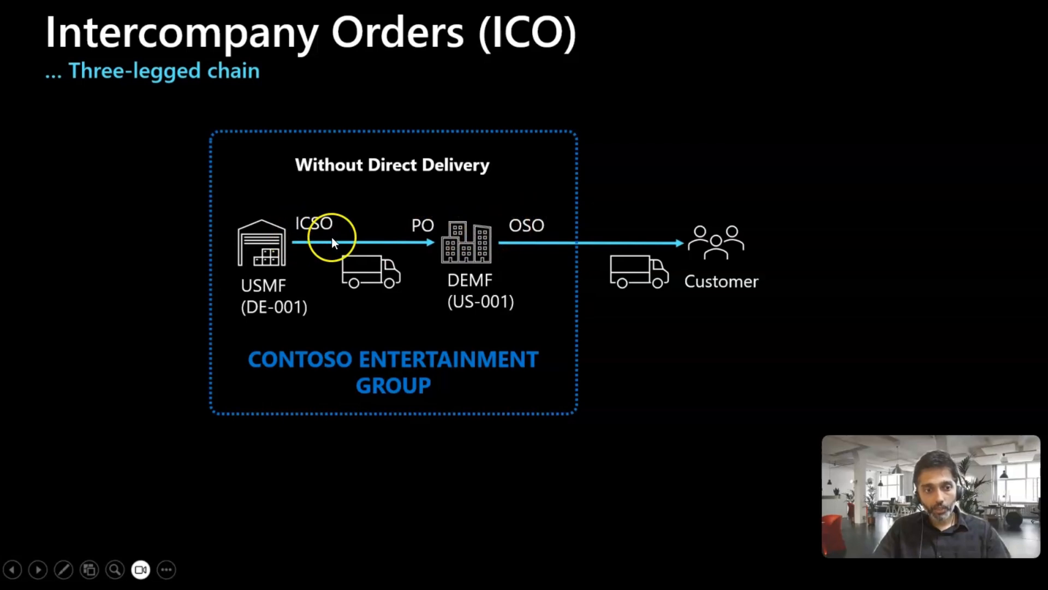
{"action": "key", "text": "alt+Tab"}
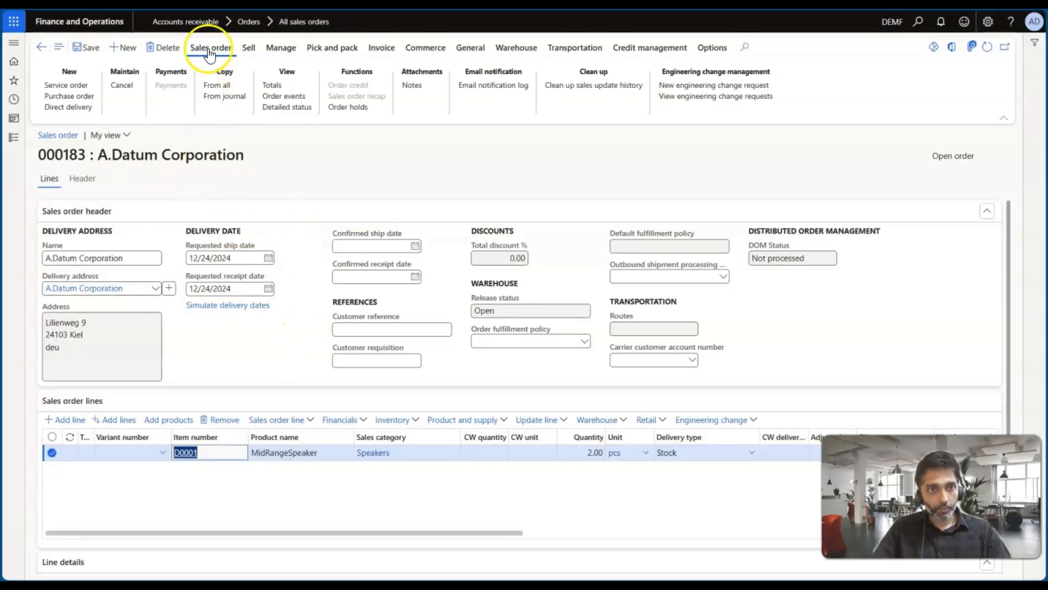
{"action": "left_click", "coordinate": [82, 97]}
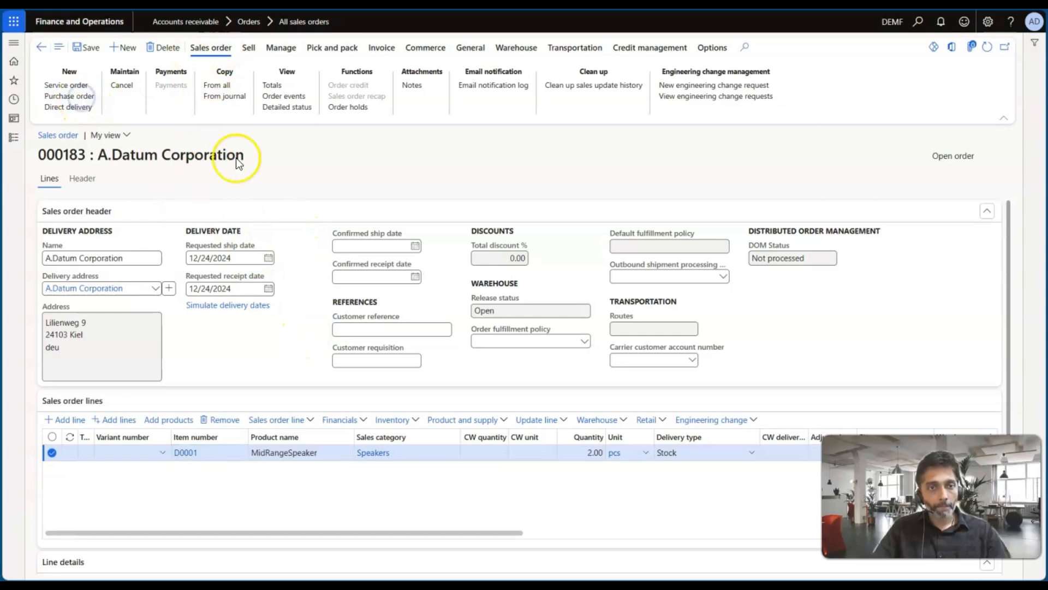
{"action": "left_click", "coordinate": [131, 184]}
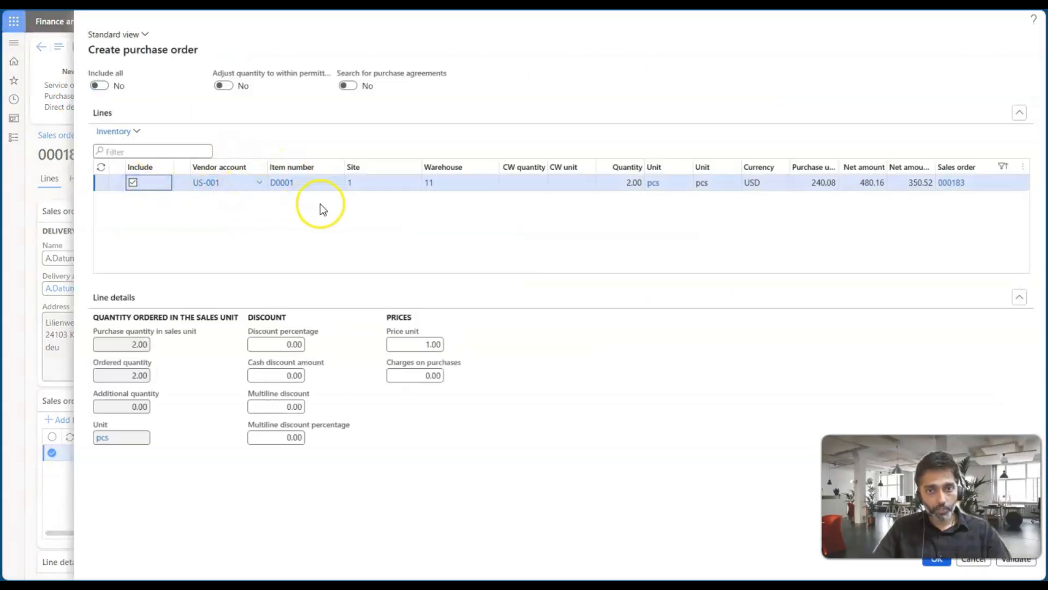
{"action": "left_click", "coordinate": [937, 562]}
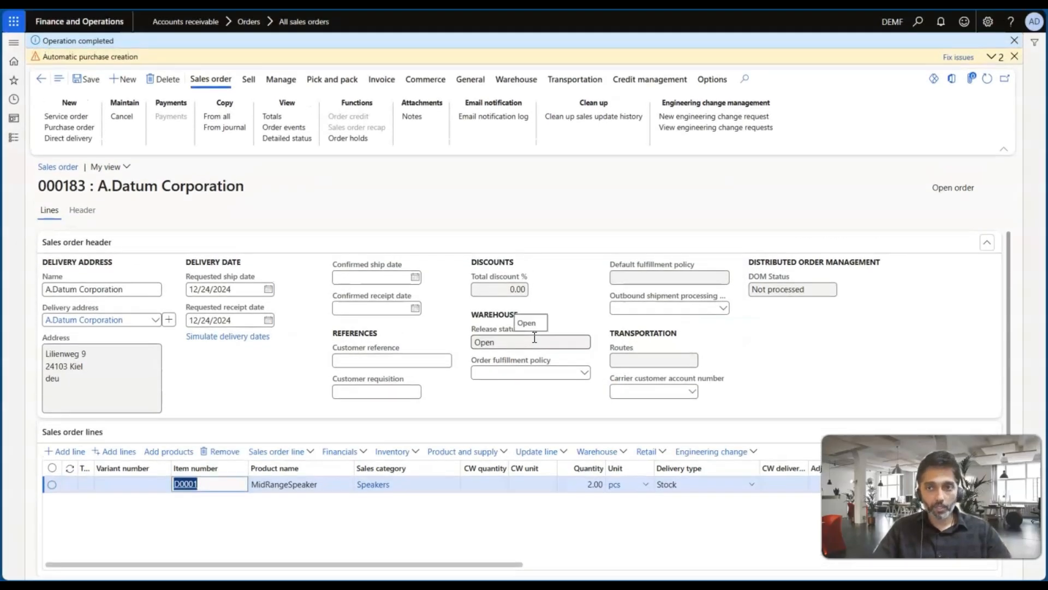
- Examine the automatic purchase creation message details for the generated intercompany documents, compare them with the chain slide, and dismiss the messages
{"action": "left_click", "coordinate": [851, 168]}
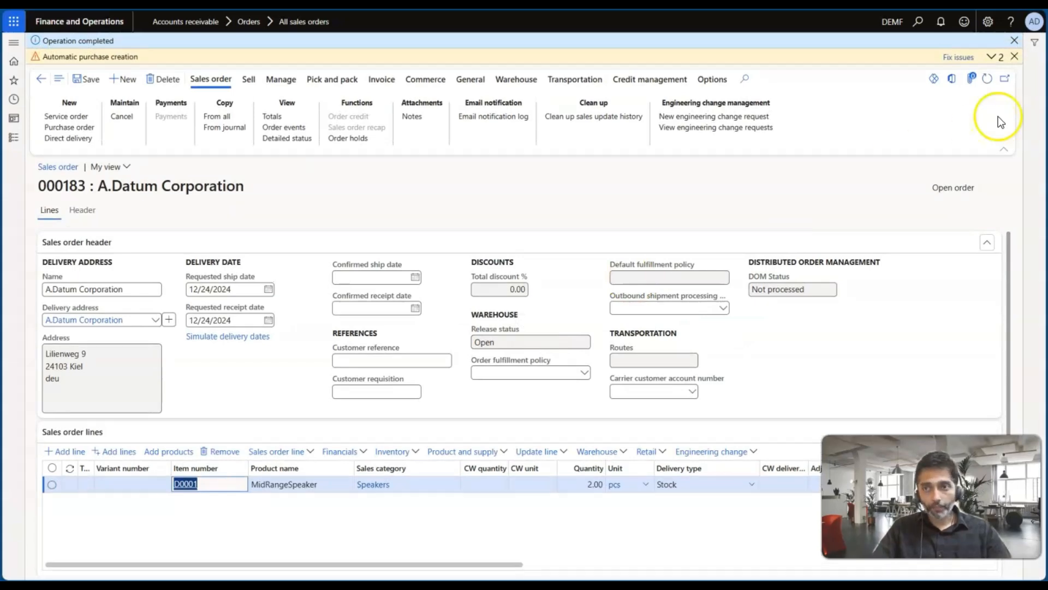
{"action": "left_click", "coordinate": [992, 56]}
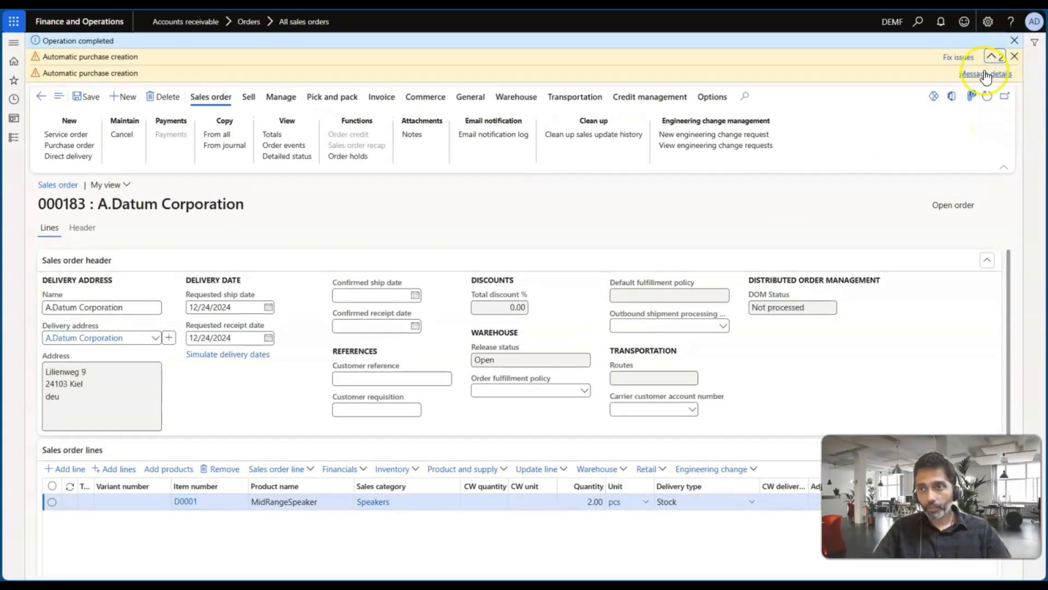
{"action": "left_click", "coordinate": [986, 73]}
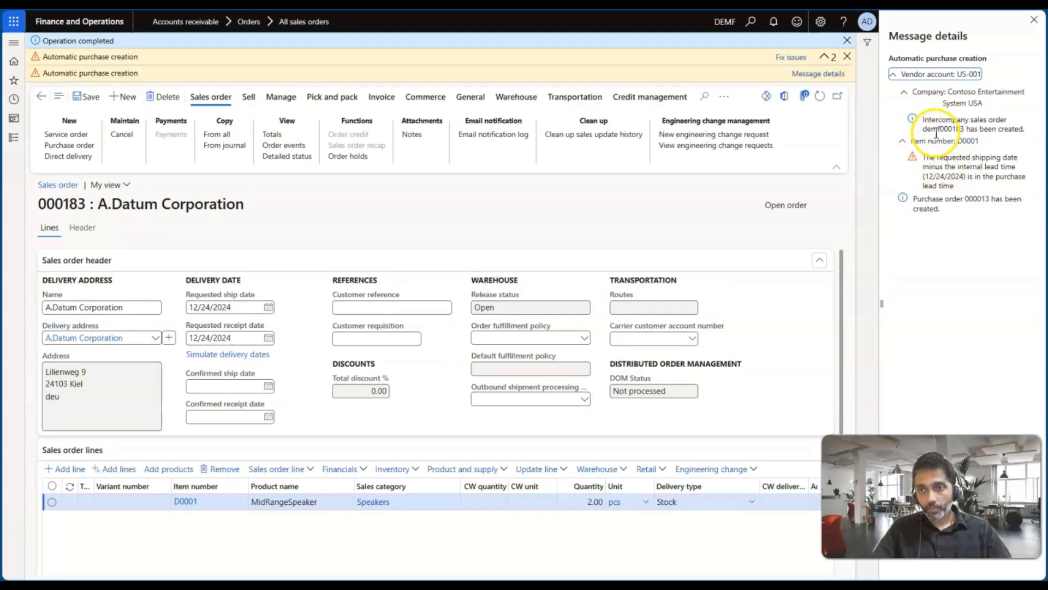
{"action": "left_click_drag", "start_coordinate": [924, 120], "coordinate": [965, 130]}
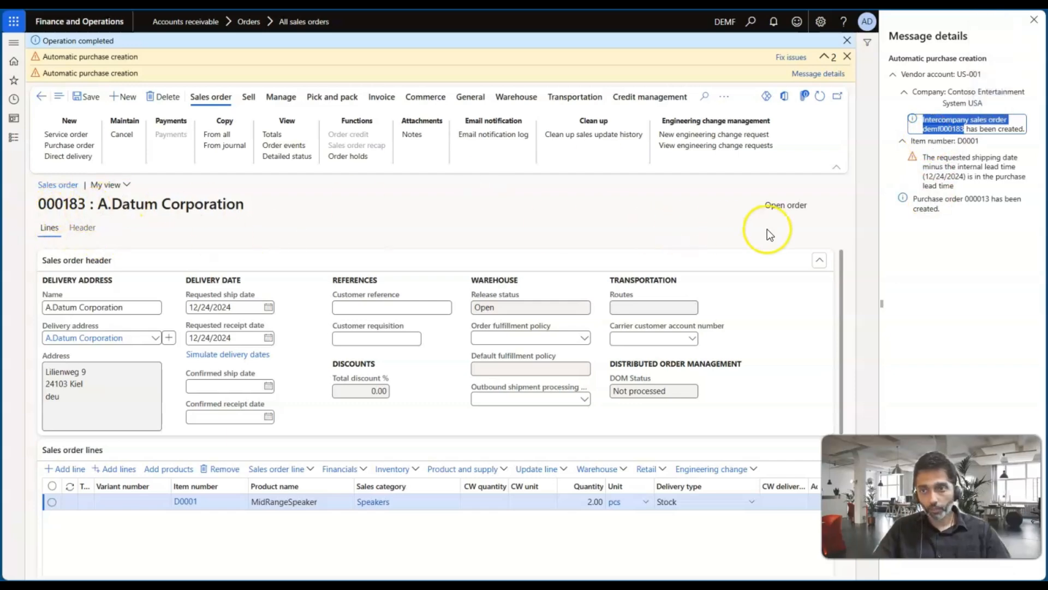
{"action": "double_click", "coordinate": [973, 198]}
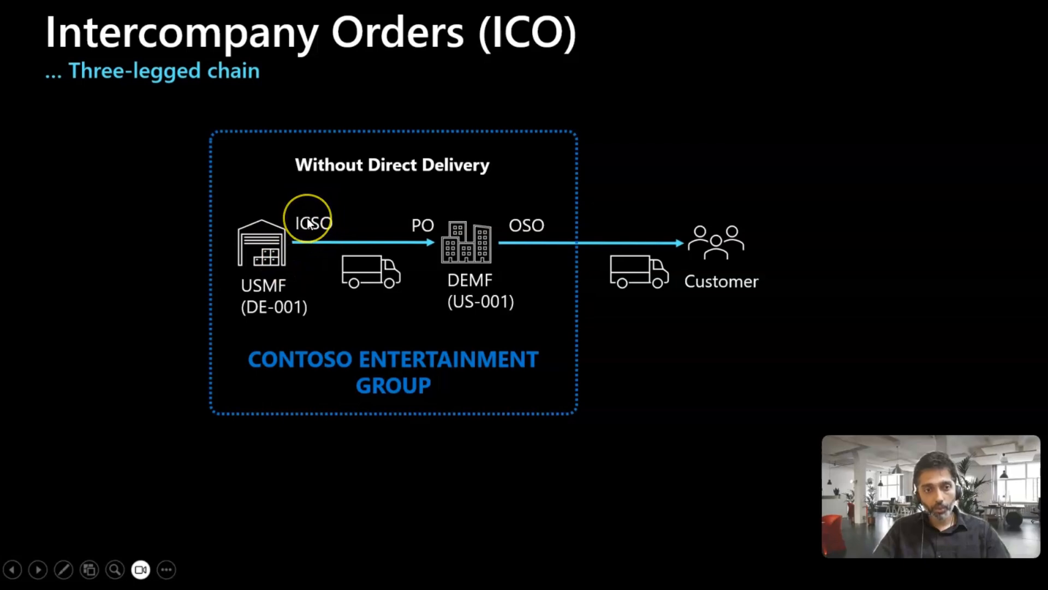
{"action": "key", "text": "alt+Tab"}
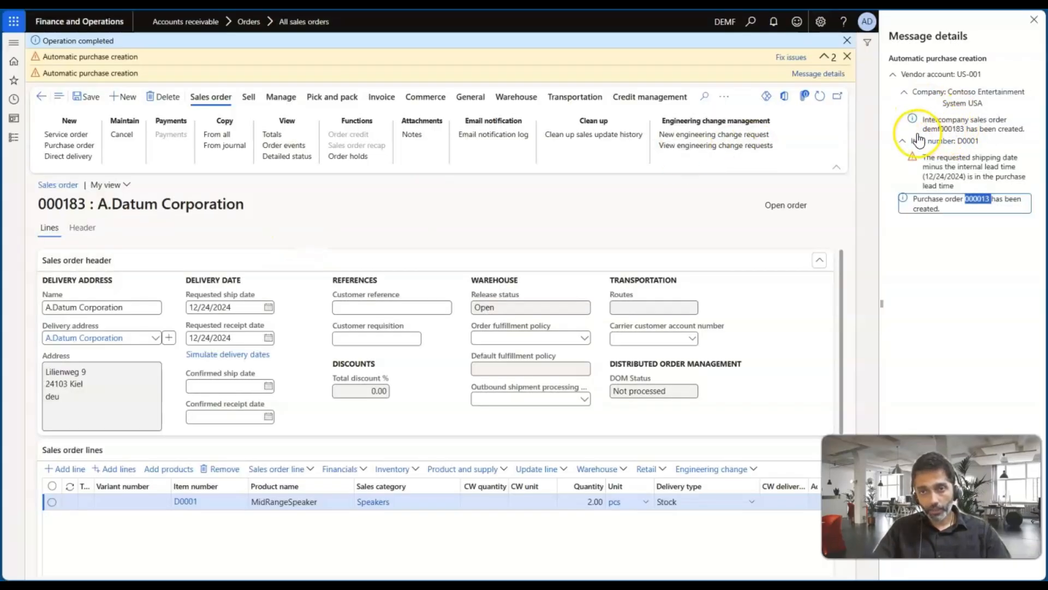
{"action": "left_click", "coordinate": [1035, 21]}
{"action": "left_click", "coordinate": [1016, 57]}
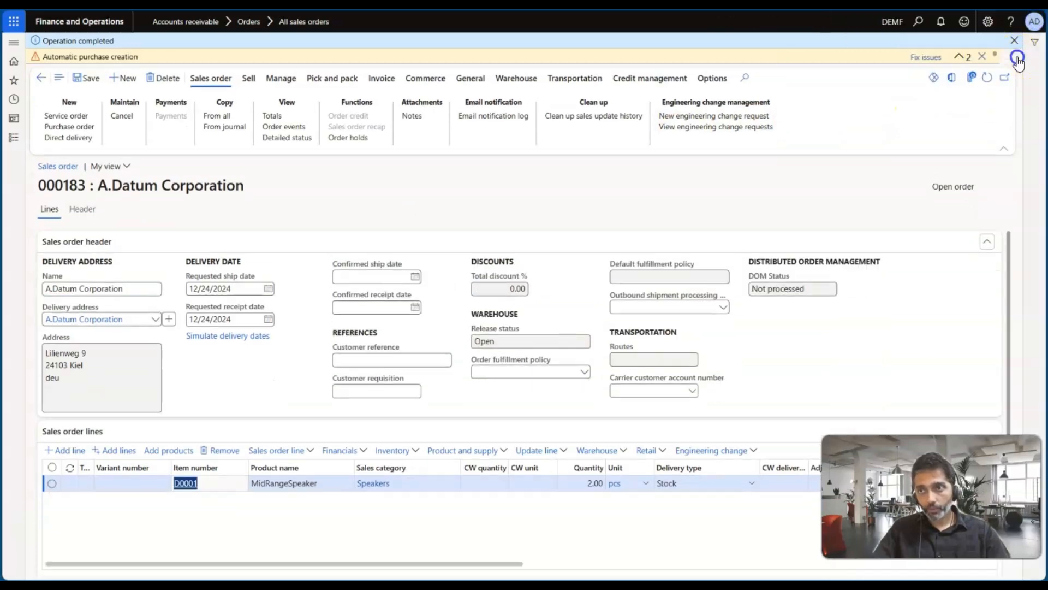
- Dismiss the remaining notification, trace the original sales order to its linked purchase order in DEMF, and confirm that purchase order
{"action": "left_click", "coordinate": [1014, 43]}
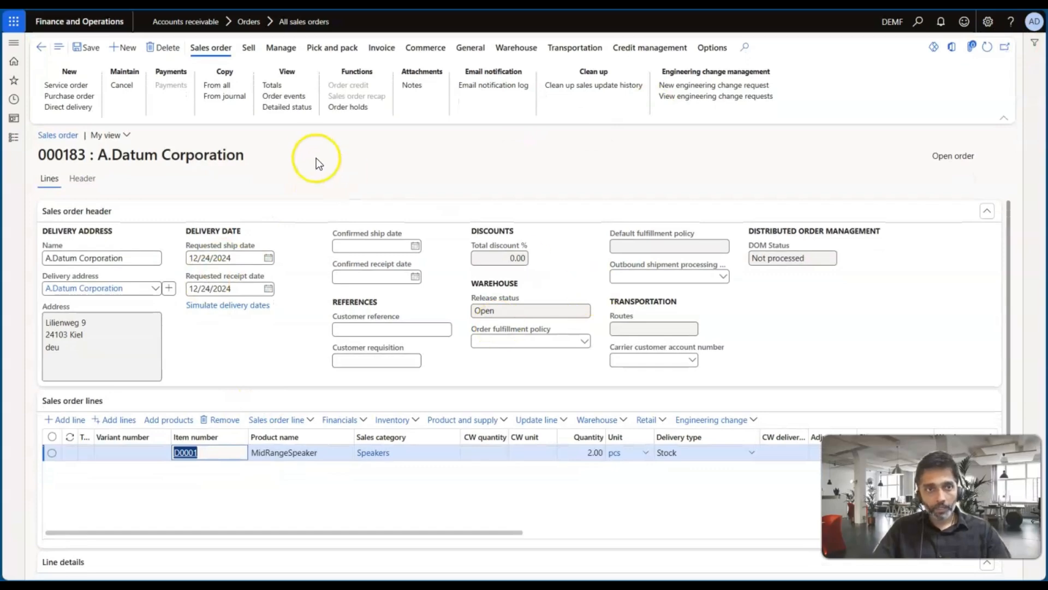
{"action": "left_click", "coordinate": [281, 47]}
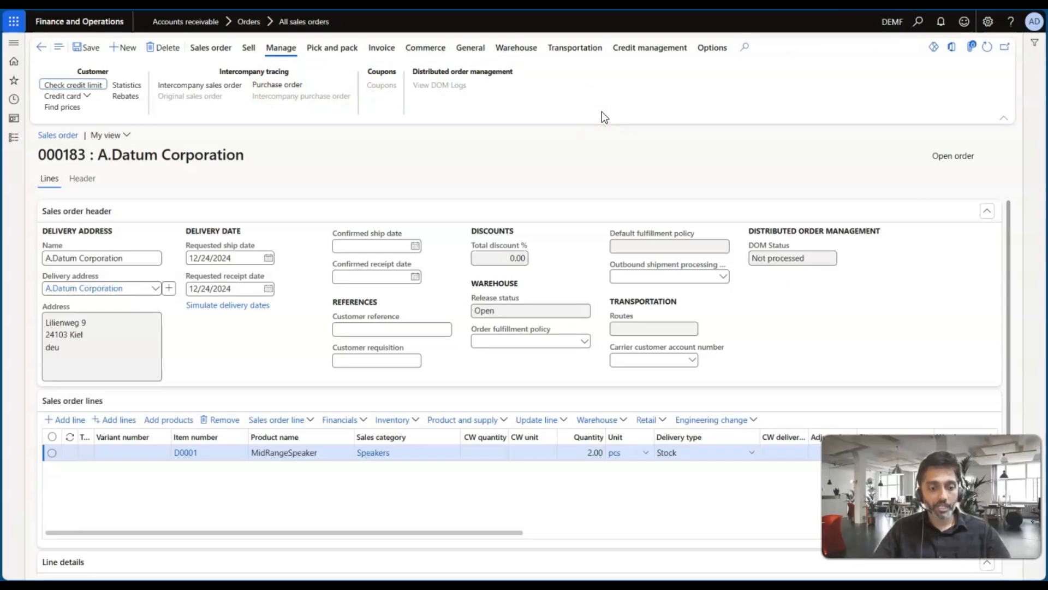
{"action": "key", "text": "alt+Tab"}
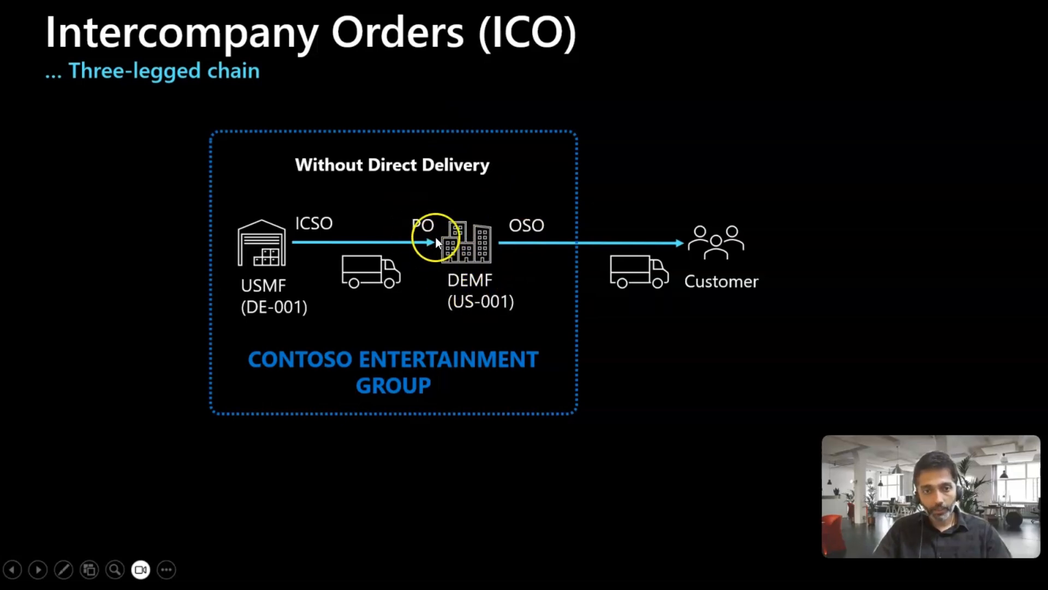
{"action": "key", "text": "alt+Tab"}
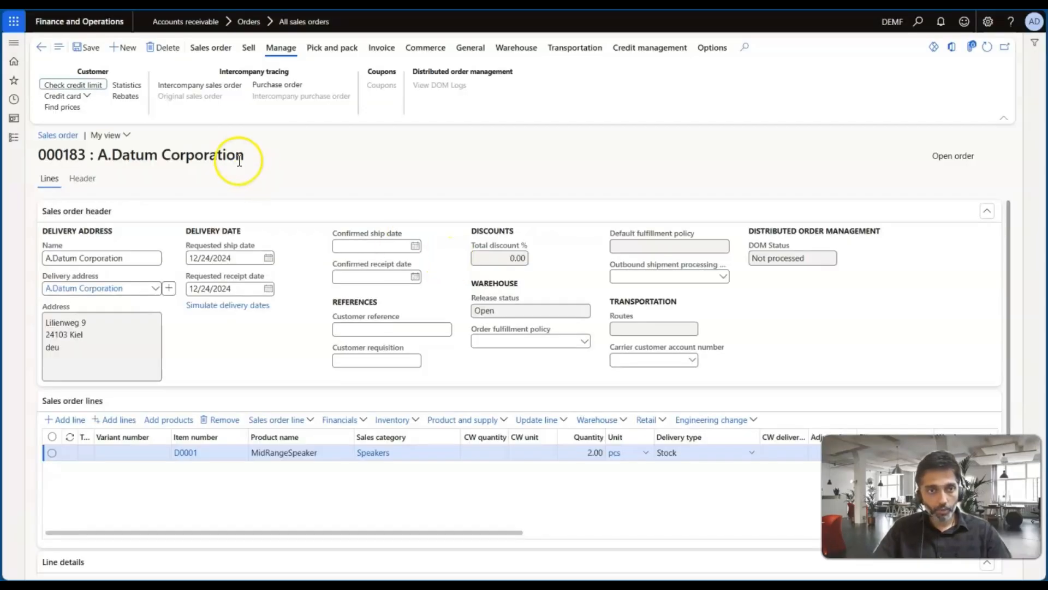
{"action": "left_click", "coordinate": [274, 87]}
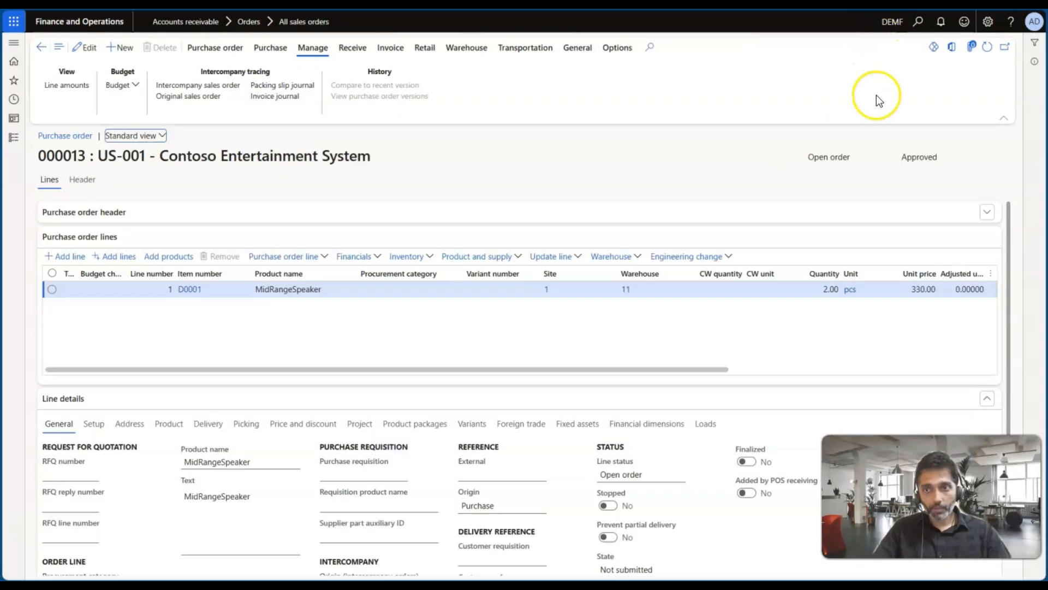
{"action": "left_click", "coordinate": [271, 47]}
{"action": "left_click", "coordinate": [562, 85]}
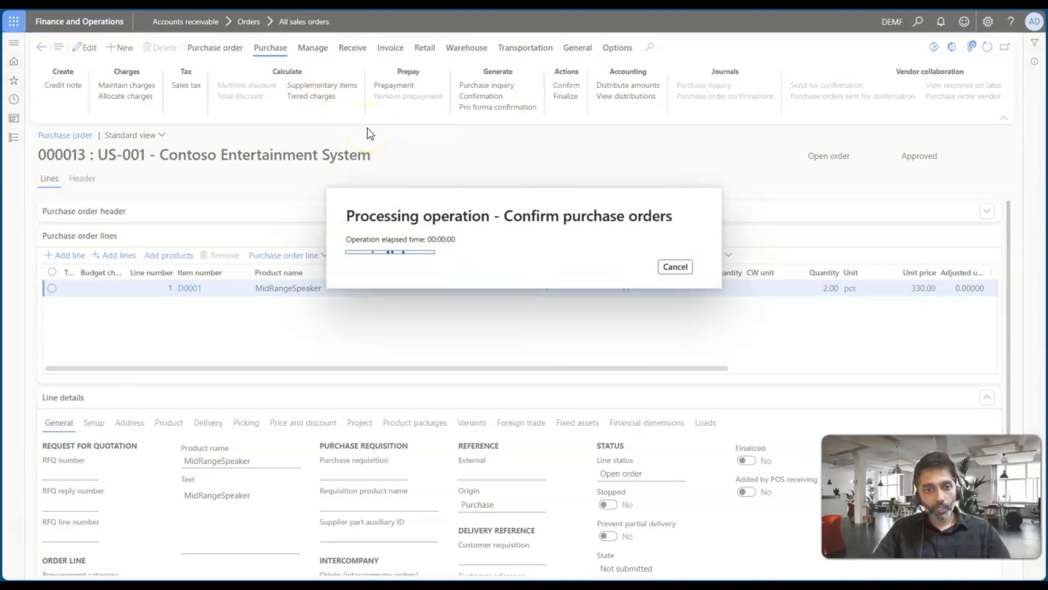
- Open the intercompany sales order linked to the confirmed purchase order, comparing the documents with the three-legged chain slide
{"action": "left_click", "coordinate": [314, 64]}
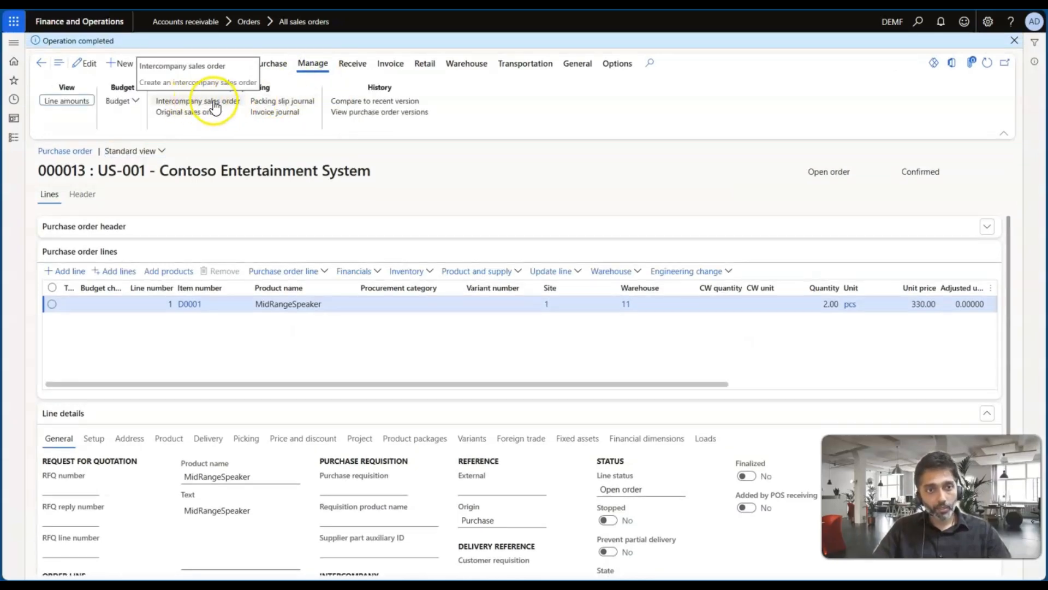
{"action": "key", "text": "alt+Tab"}
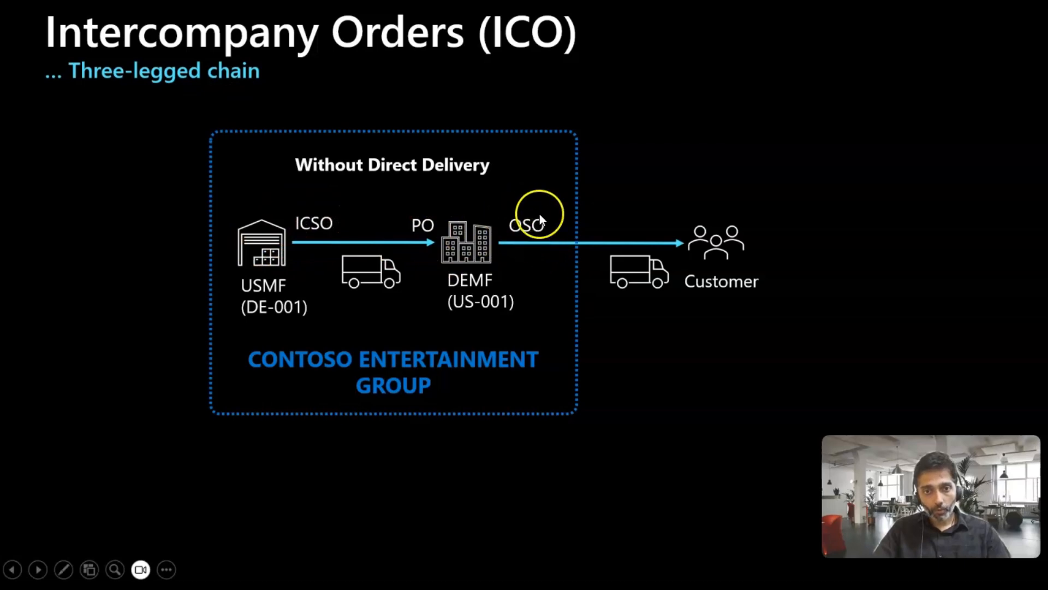
{"action": "key", "text": "alt+Tab"}
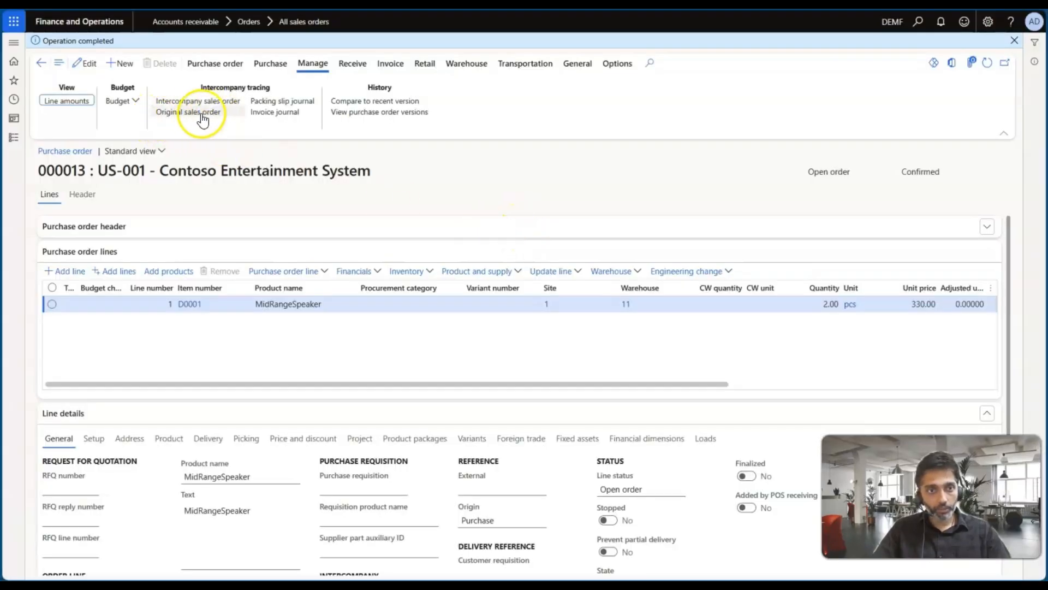
{"action": "key", "text": "alt+Tab"}
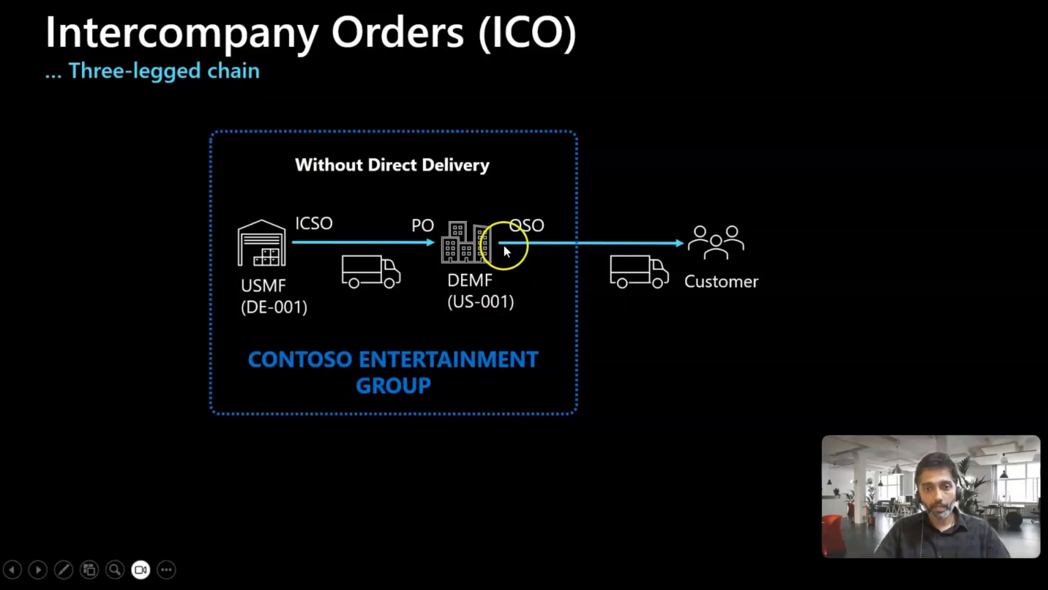
{"action": "key", "text": "alt+Tab"}
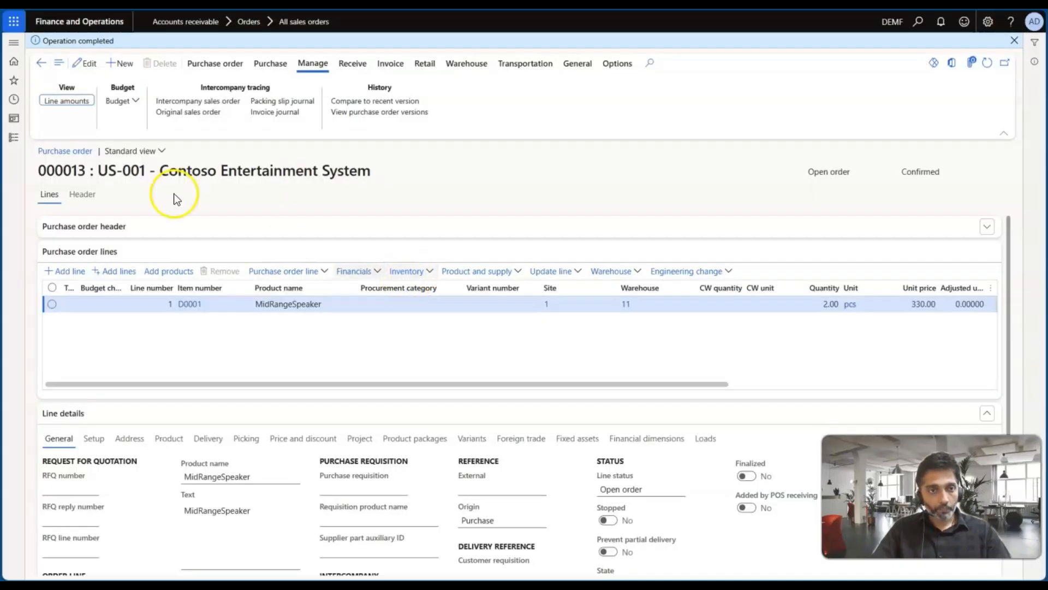
{"action": "left_click", "coordinate": [195, 102]}
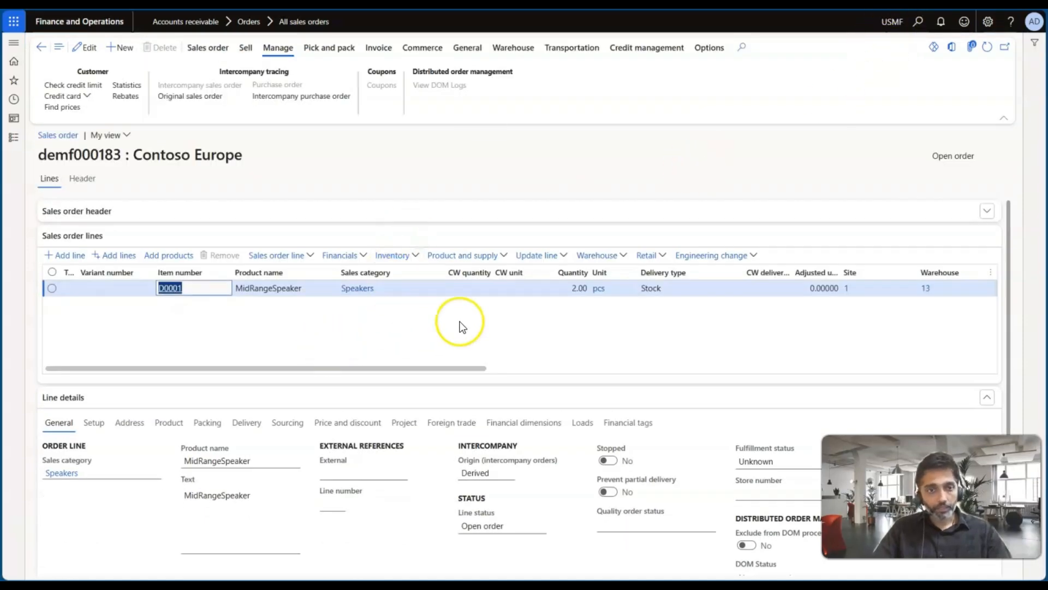
{"action": "key", "text": "alt+Tab"}
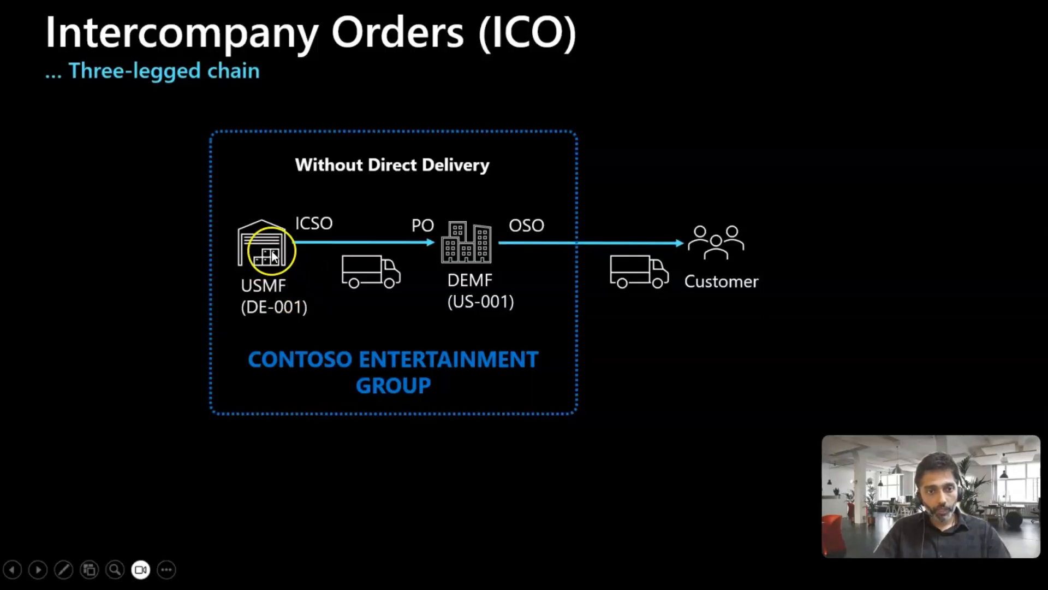
{"action": "key", "text": "alt+Tab"}
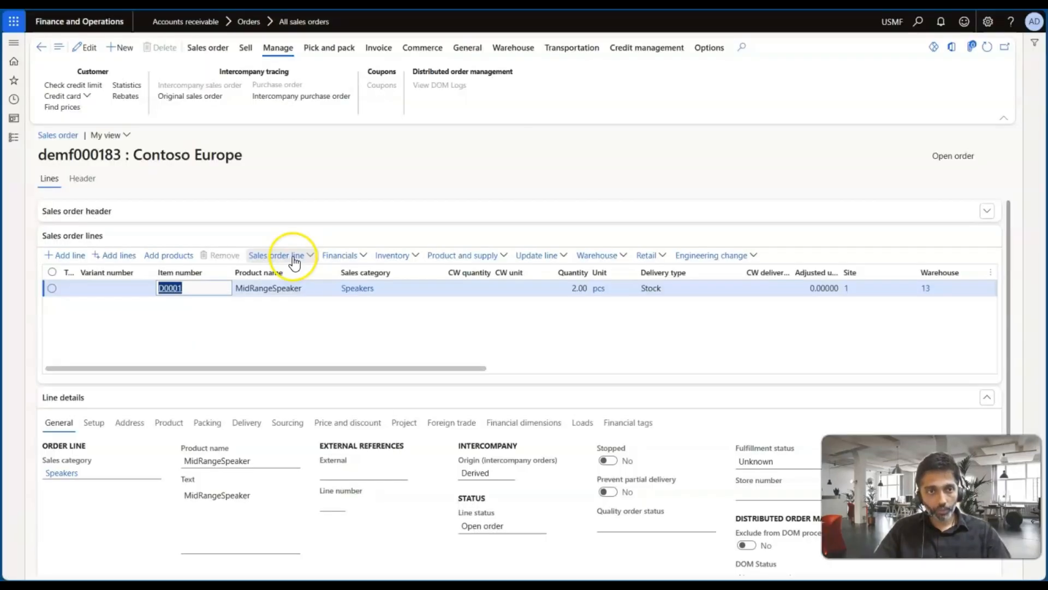
- Start packing slip posting for the intercompany sales order, reserve 2 pcs of D0001 through the line's Pick function, and return to the posting form
{"action": "left_click", "coordinate": [313, 47]}
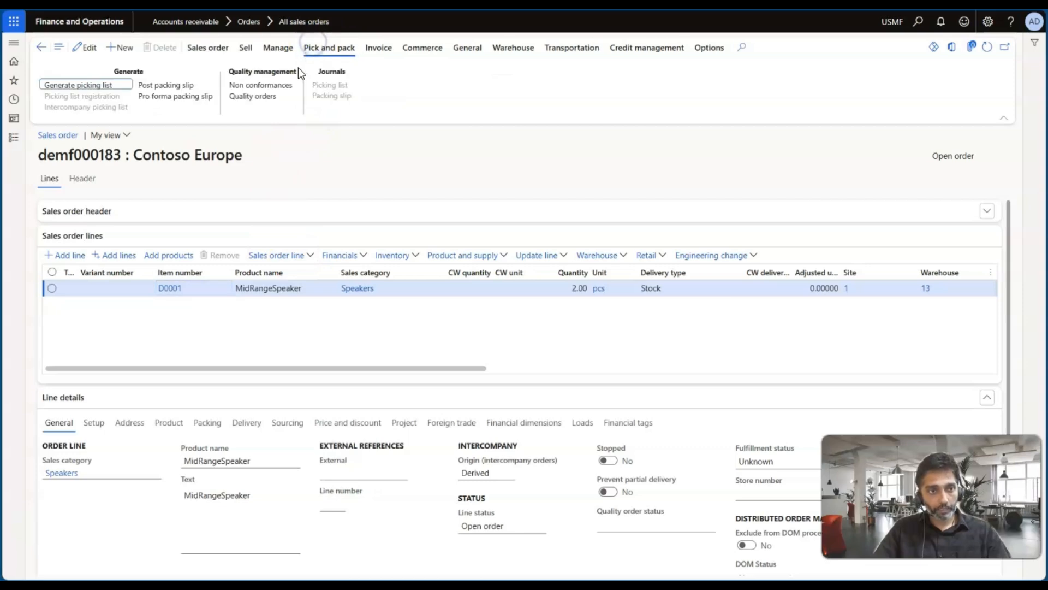
{"action": "left_click", "coordinate": [159, 85]}
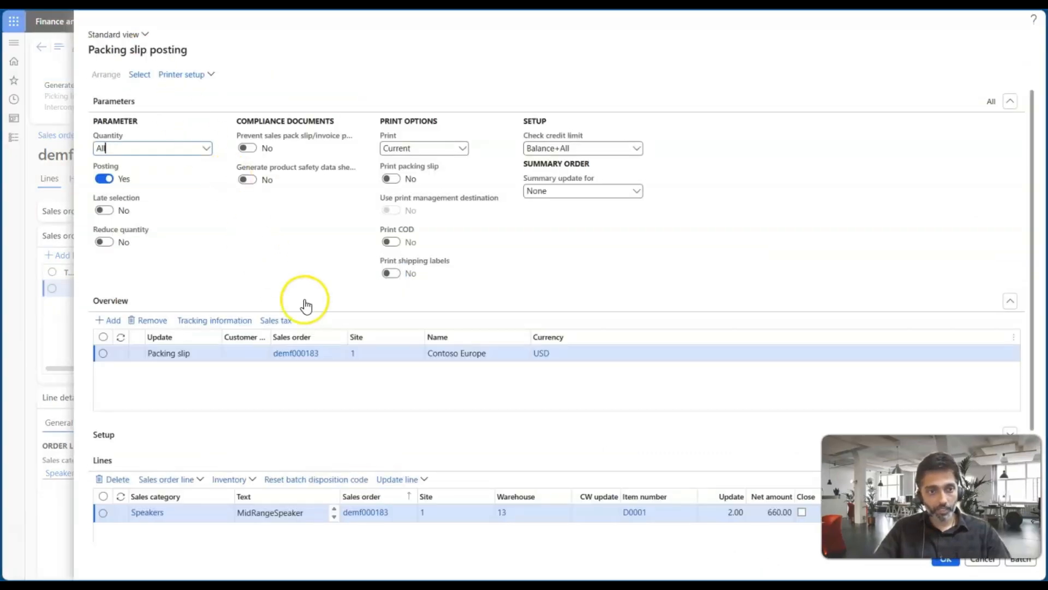
{"action": "scroll", "coordinate": [306, 306], "scroll_direction": "down", "scroll_amount": 3}
{"action": "left_click", "coordinate": [420, 332]}
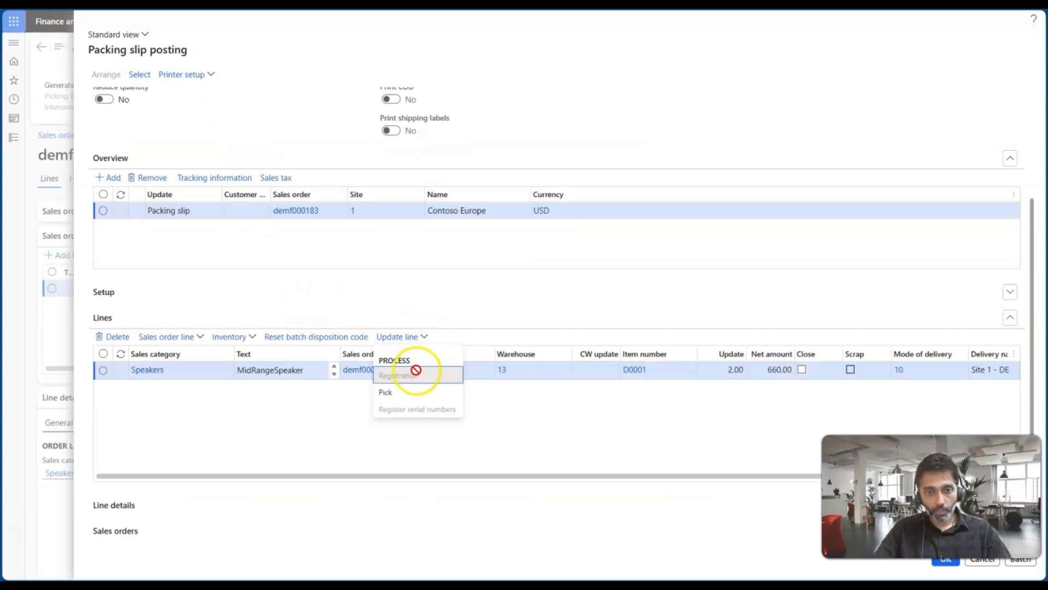
{"action": "left_click", "coordinate": [405, 392]}
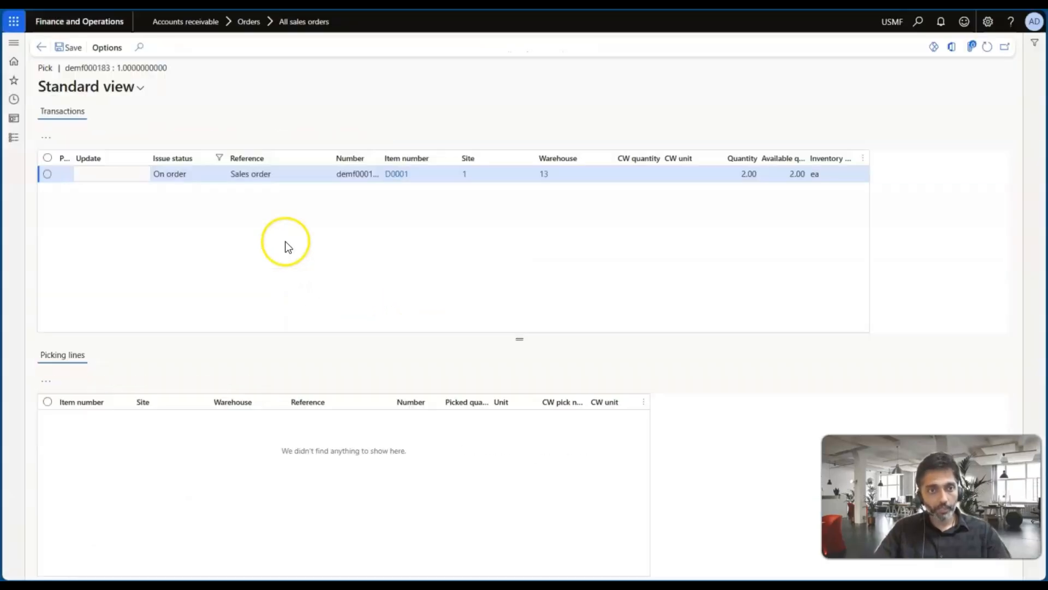
{"action": "left_click", "coordinate": [155, 138]}
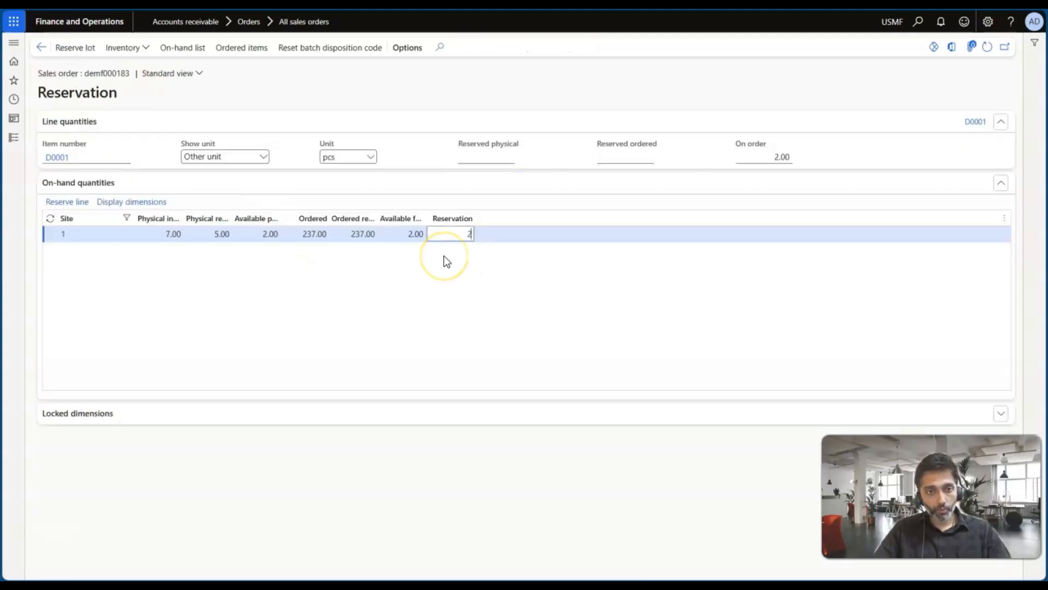
{"action": "type", "text": "2"}
{"action": "key", "text": "Return"}
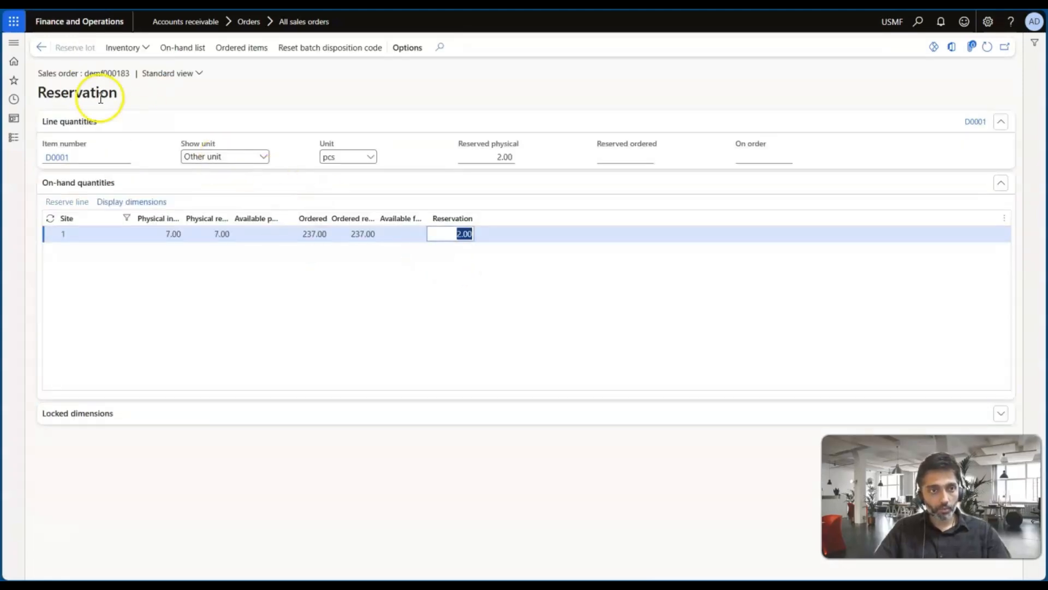
{"action": "left_click", "coordinate": [41, 47]}
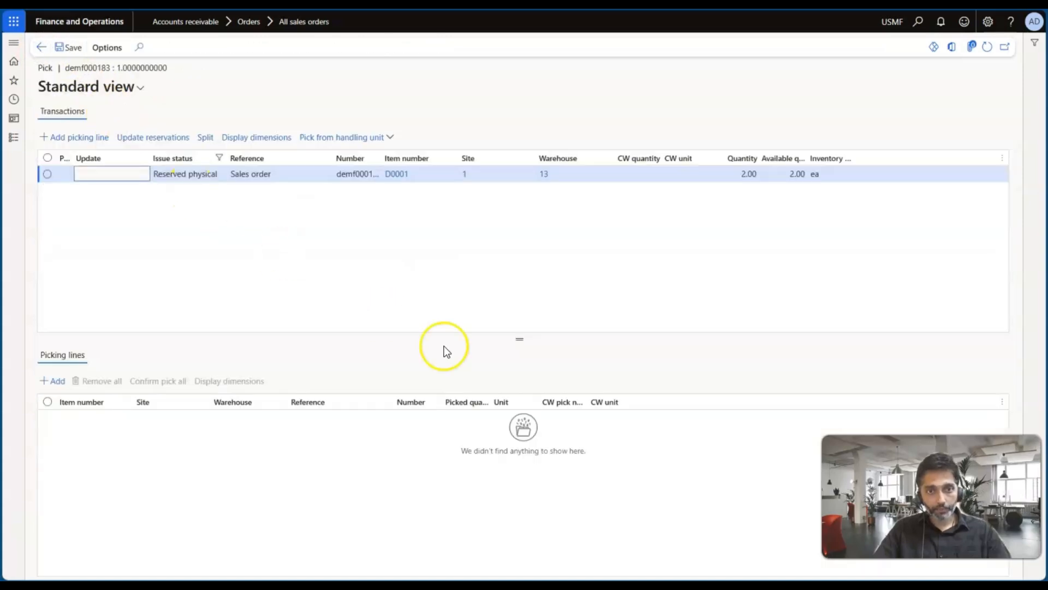
{"action": "left_click", "coordinate": [41, 47]}
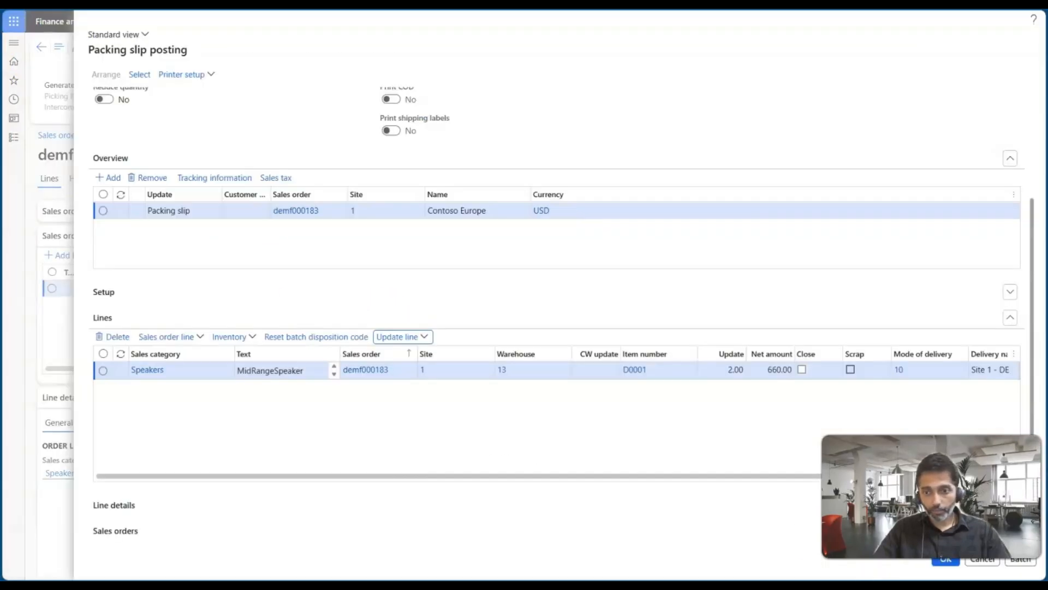
- Post the packing slip without printing it and check its version in the packing slip journal
{"action": "left_click", "coordinate": [947, 561]}
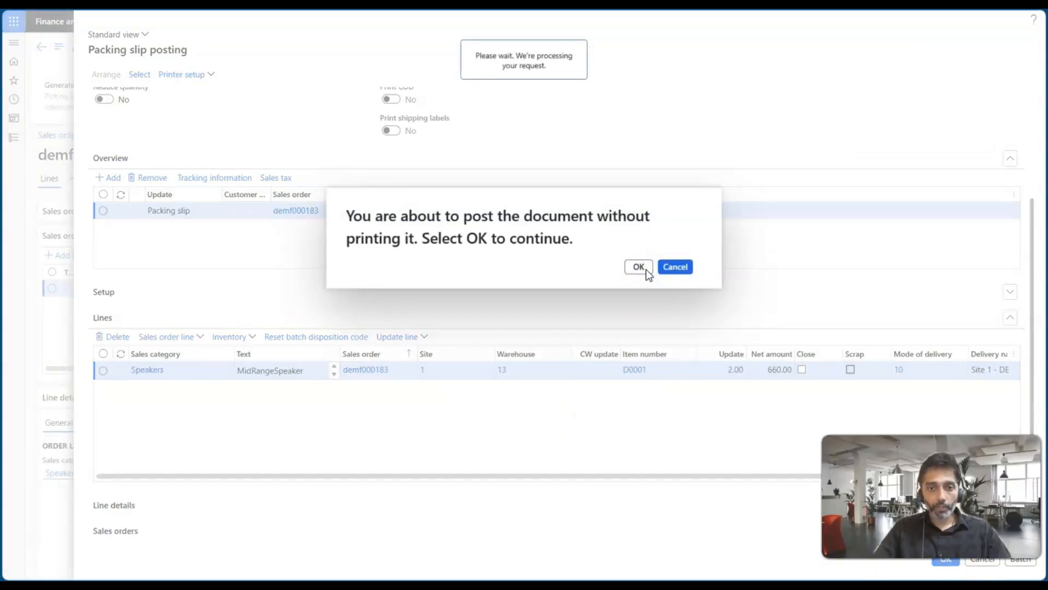
{"action": "left_click", "coordinate": [646, 269]}
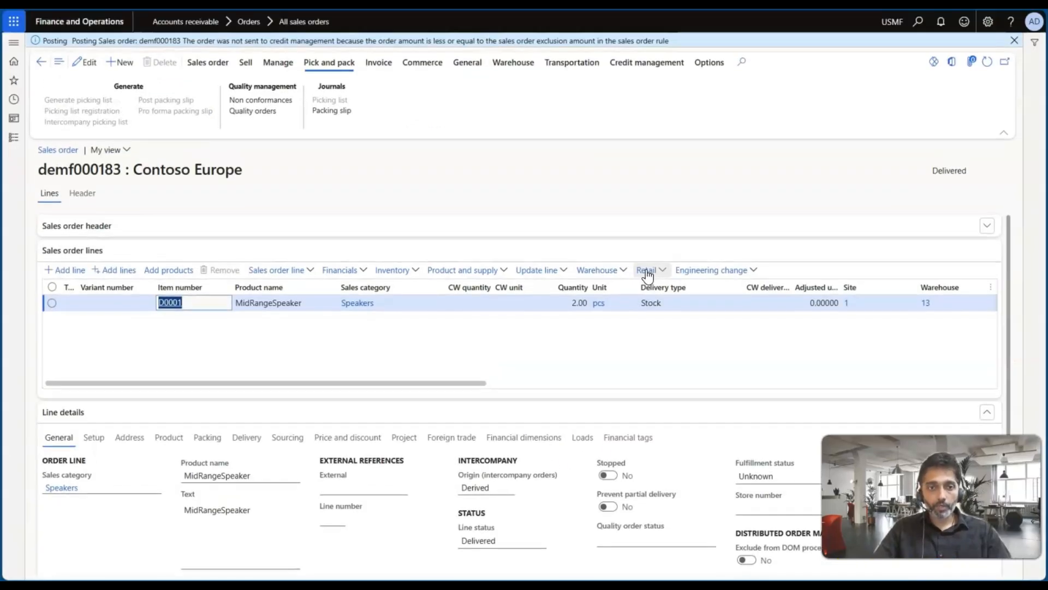
{"action": "left_click", "coordinate": [323, 112]}
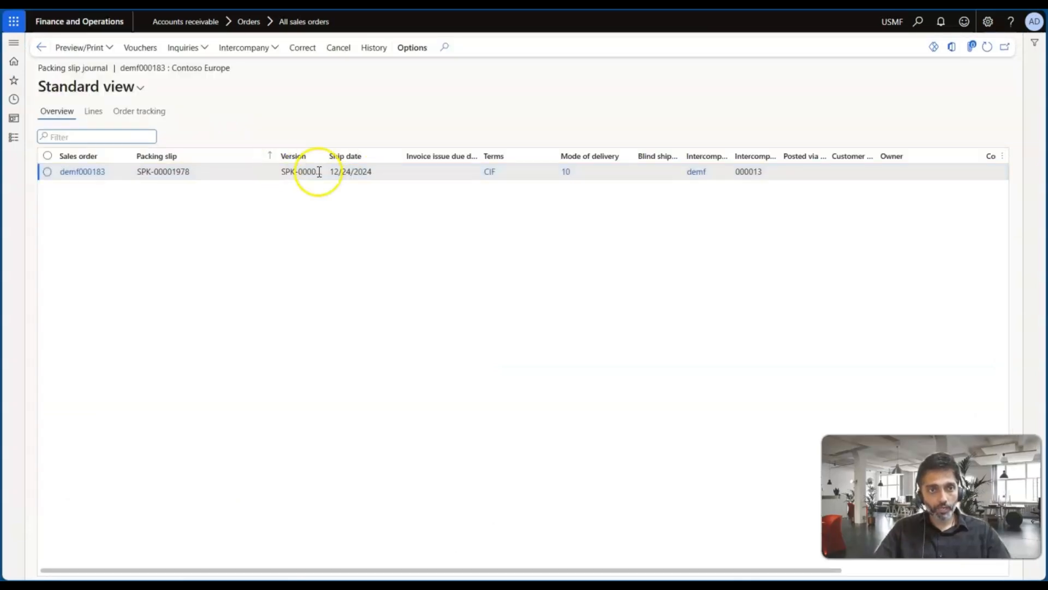
{"action": "left_click_drag", "start_coordinate": [325, 157], "coordinate": [408, 158]}
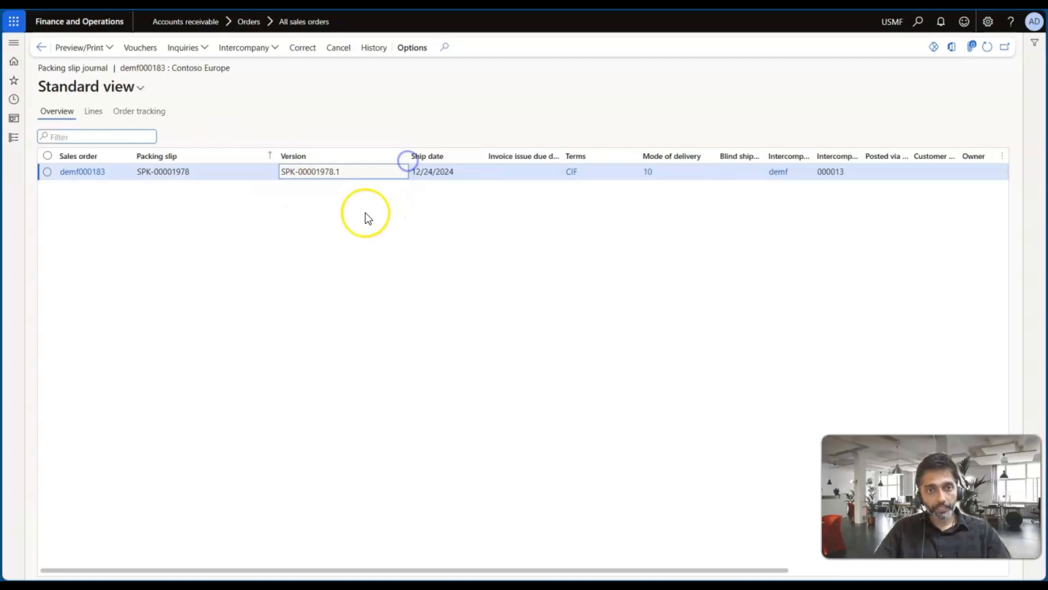
{"action": "left_click", "coordinate": [41, 48]}
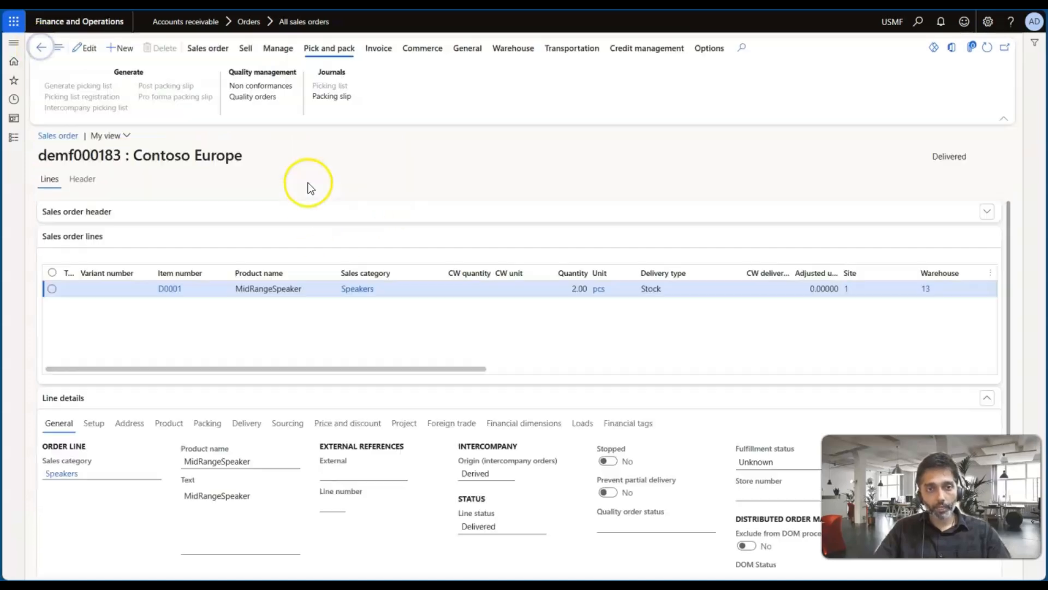
- Check the intercompany sales order's status and intercompany tracing options against the three-legged chain slide
{"action": "double_click", "coordinate": [949, 172]}
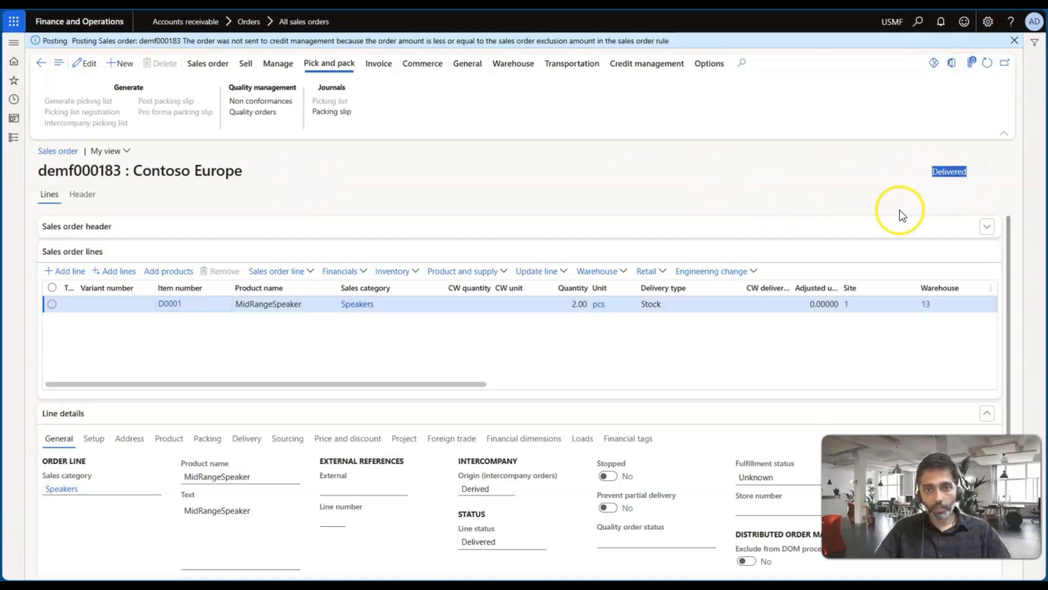
{"action": "left_click", "coordinate": [286, 65]}
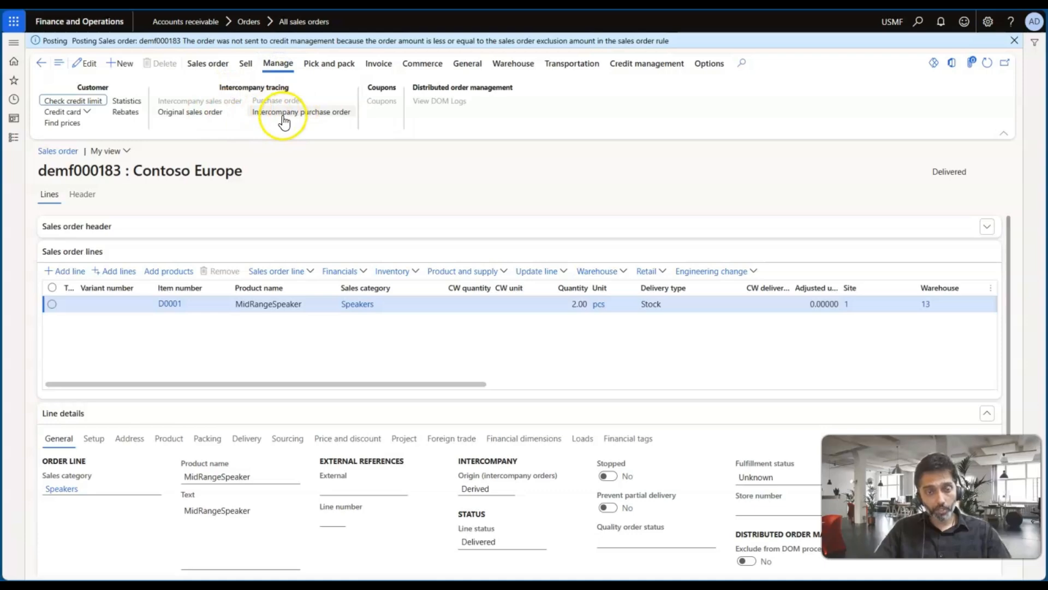
{"action": "key", "text": "alt+Tab"}
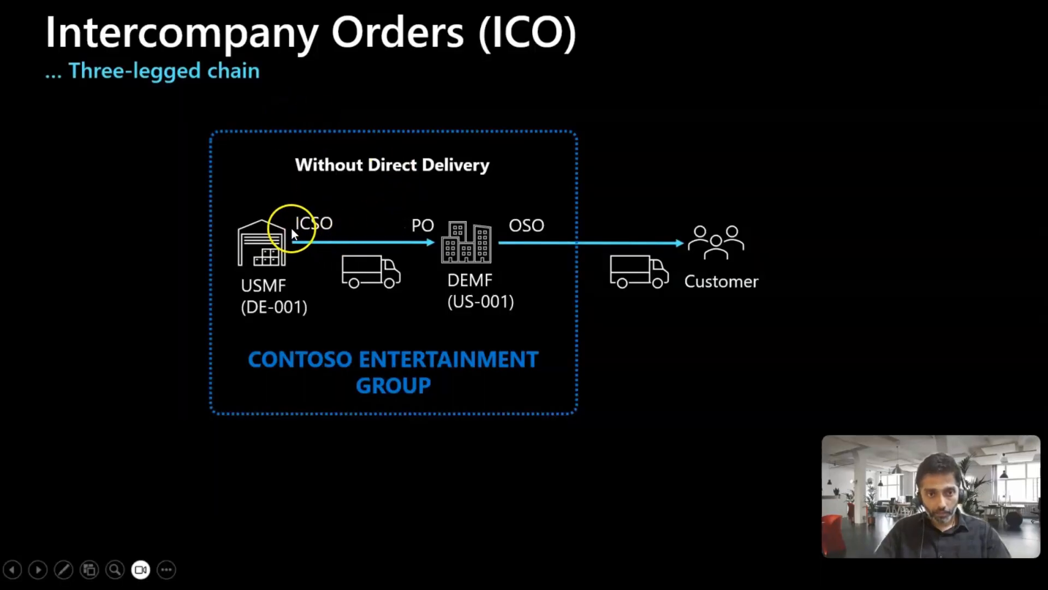
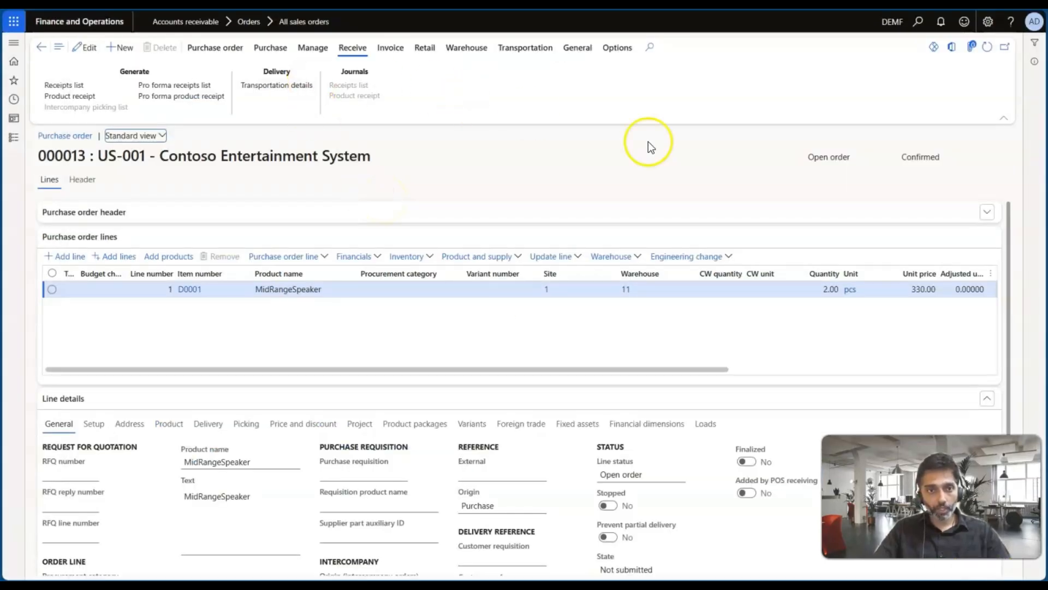
- Trace from the purchase order to its intercompany sales order and open that order's packing slip journal
{"action": "left_click", "coordinate": [308, 49]}
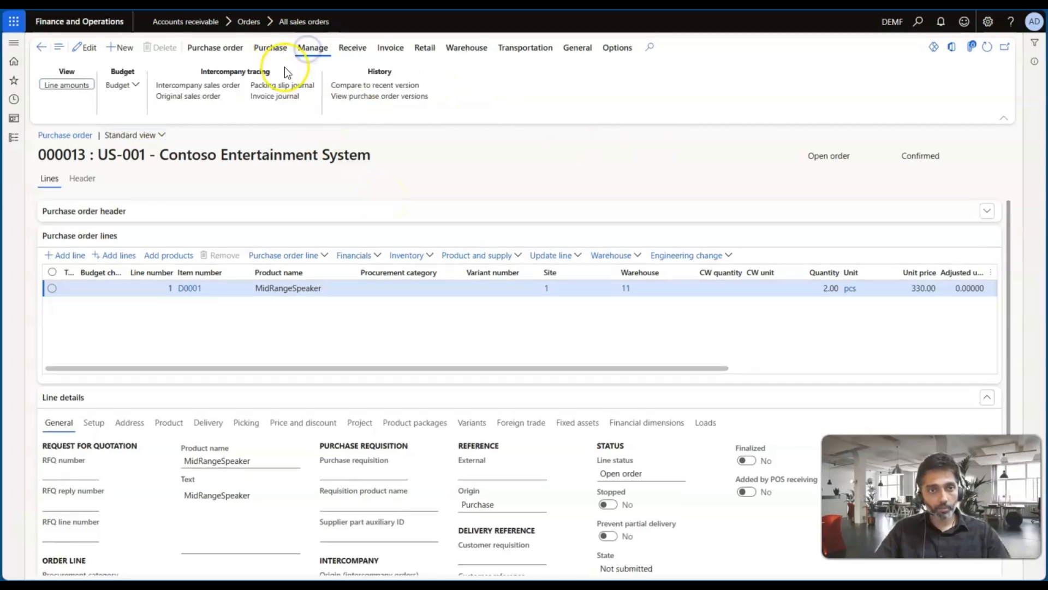
{"action": "left_click", "coordinate": [198, 85]}
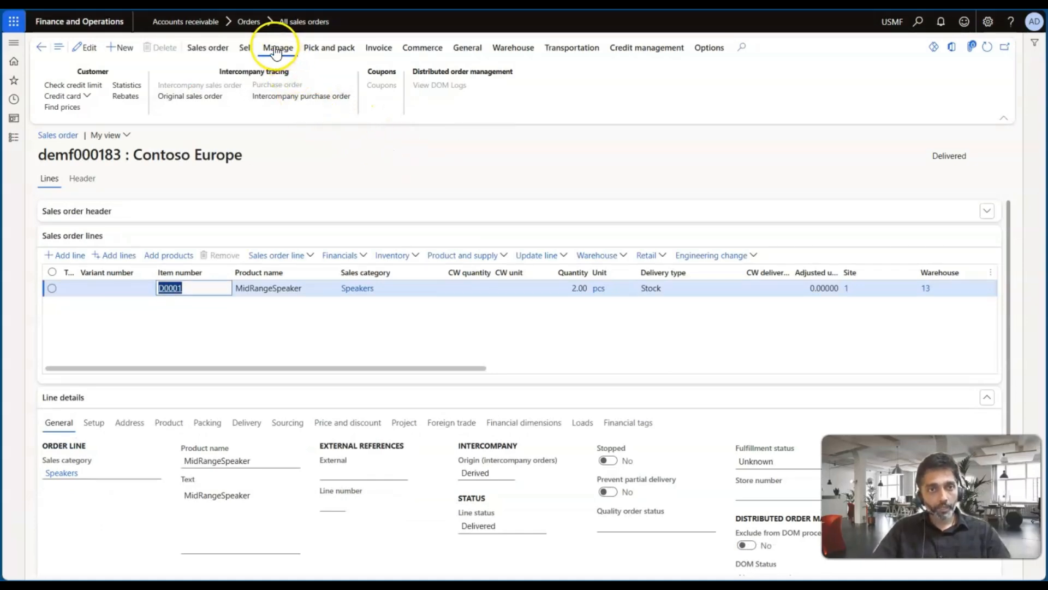
{"action": "left_click", "coordinate": [330, 48]}
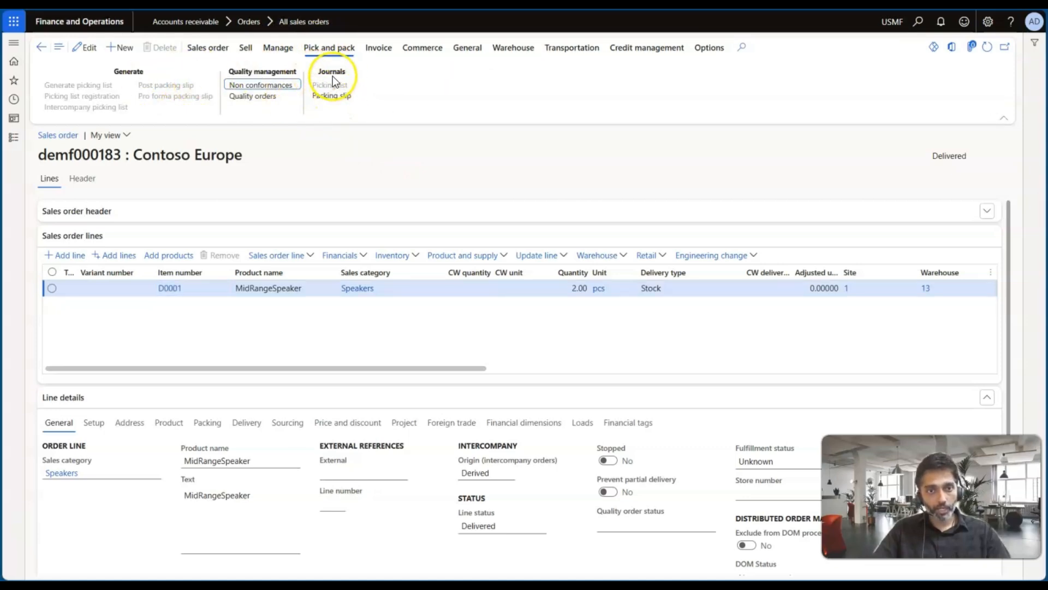
{"action": "left_click", "coordinate": [330, 97]}
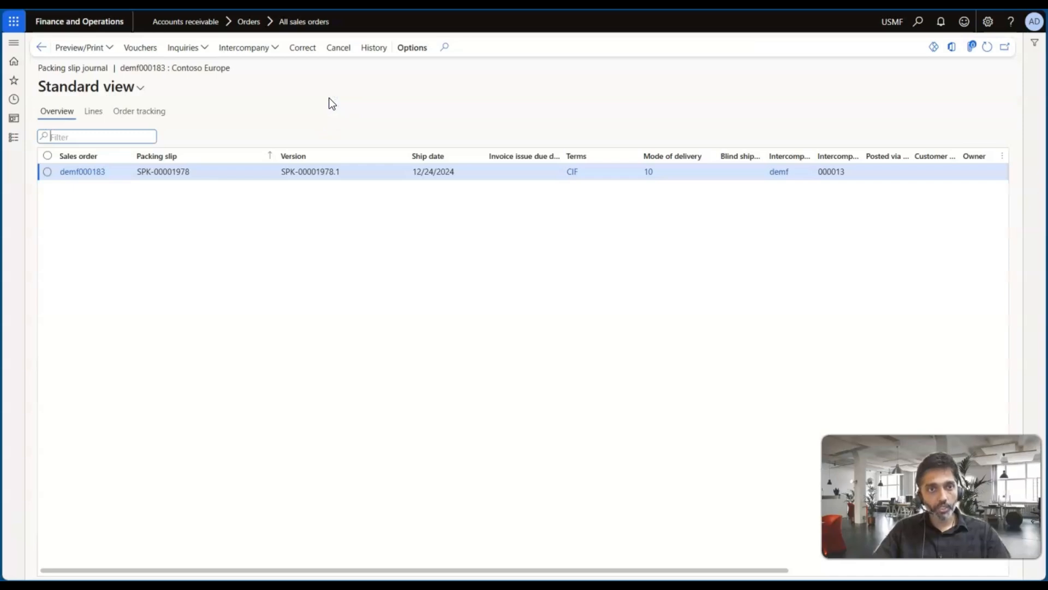
- Generate the intercompany product receipt from the sales order's packing slip journal, then return to the sales order
{"action": "left_click", "coordinate": [270, 50]}
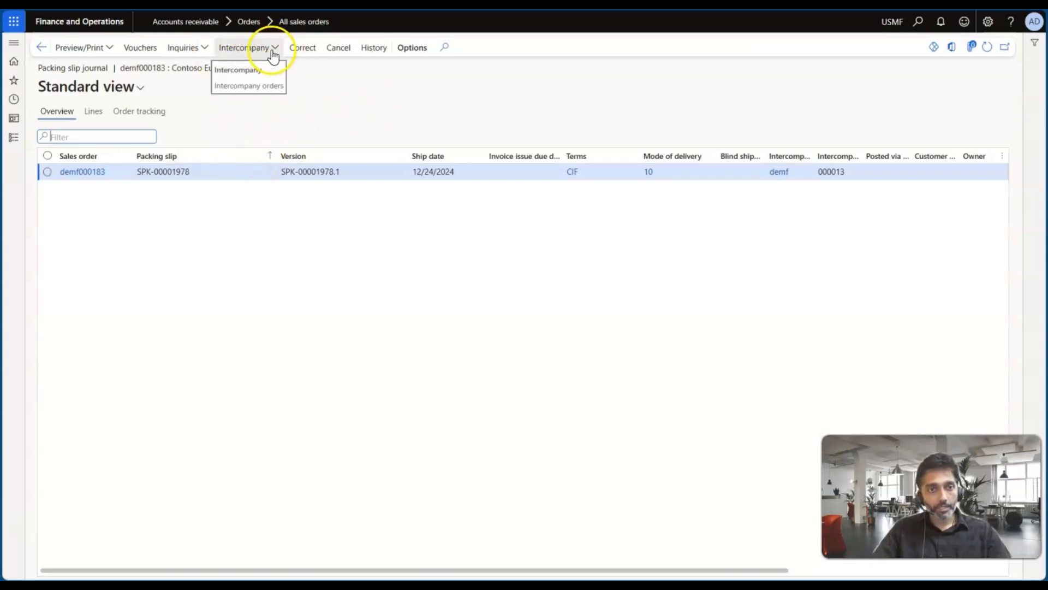
{"action": "left_click", "coordinate": [270, 49]}
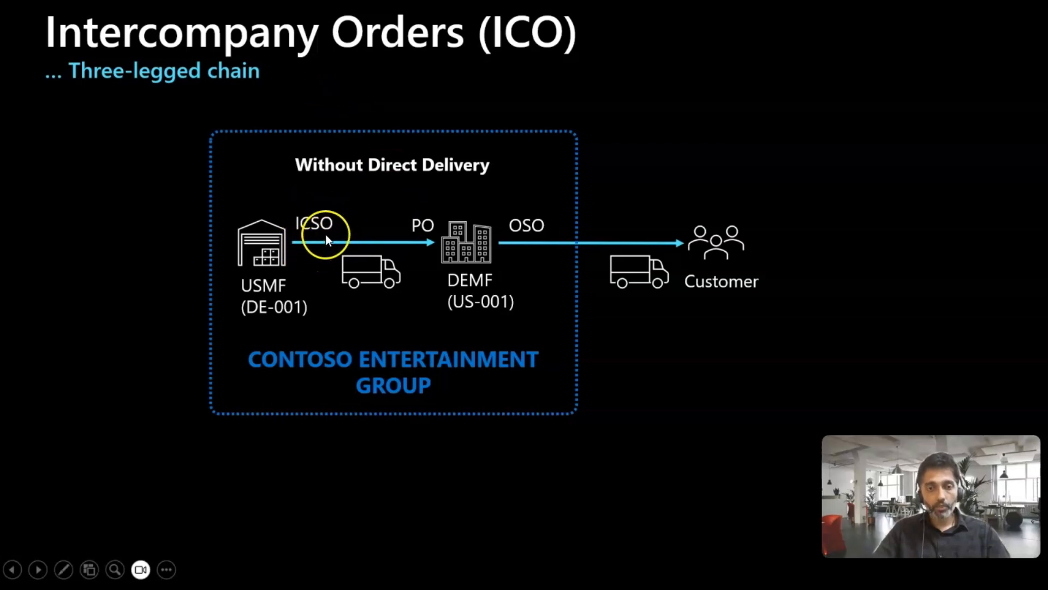
{"action": "key", "text": "alt+Tab"}
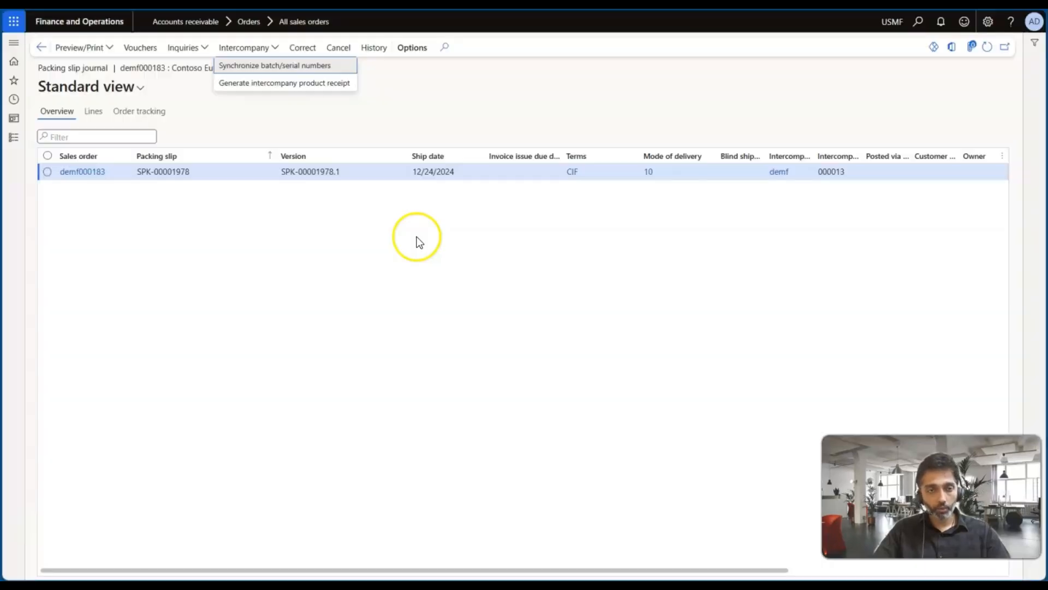
{"action": "left_click", "coordinate": [283, 85]}
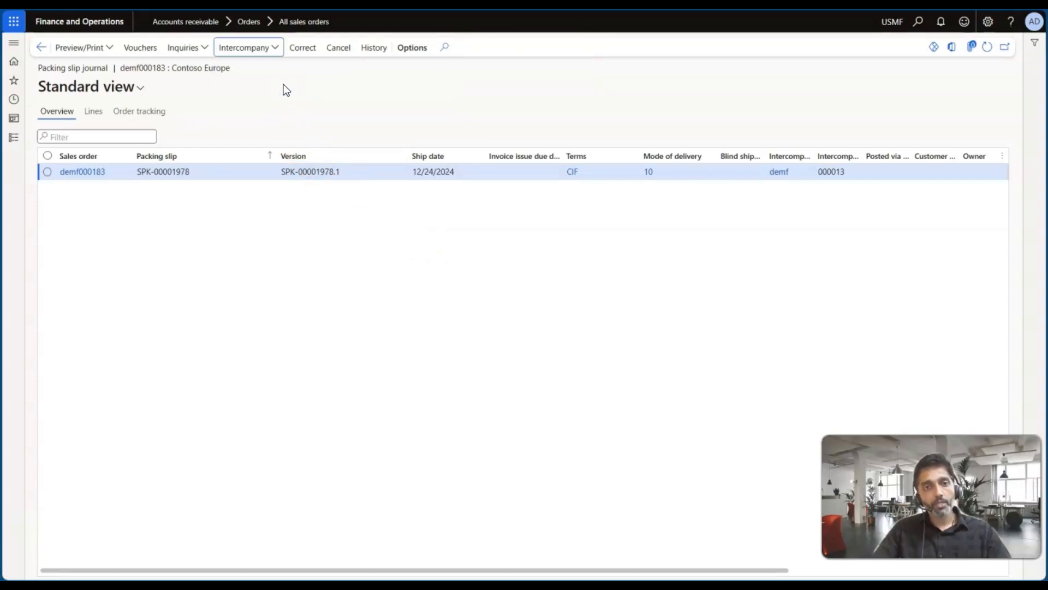
{"action": "left_click", "coordinate": [42, 48]}
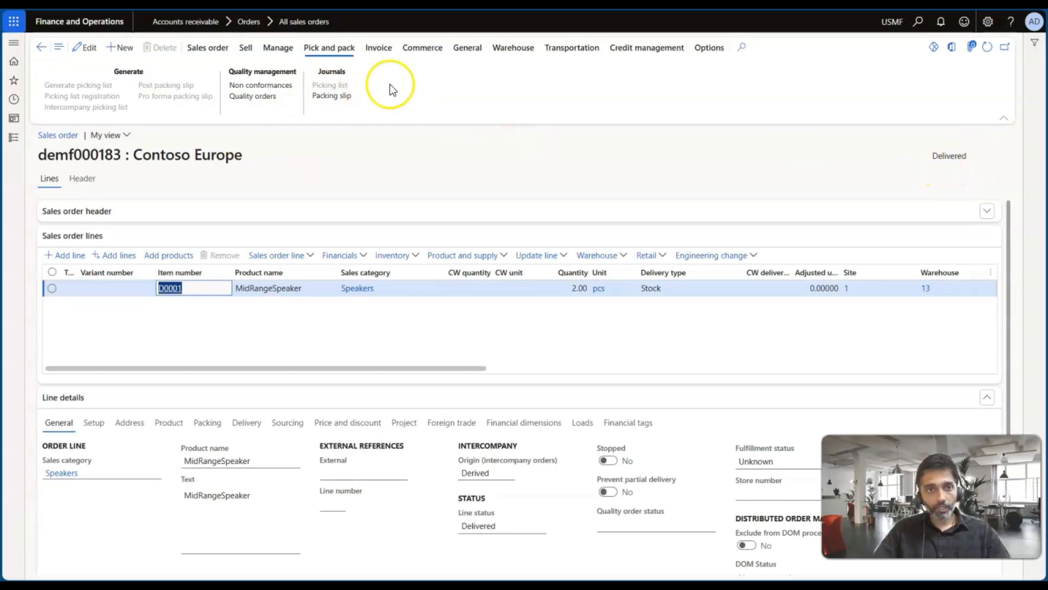
- Trace to the intercompany purchase order, check its status against the three-legged chain slide, and return to the intercompany sales order
{"action": "left_click", "coordinate": [278, 48]}
{"action": "left_click", "coordinate": [293, 102]}
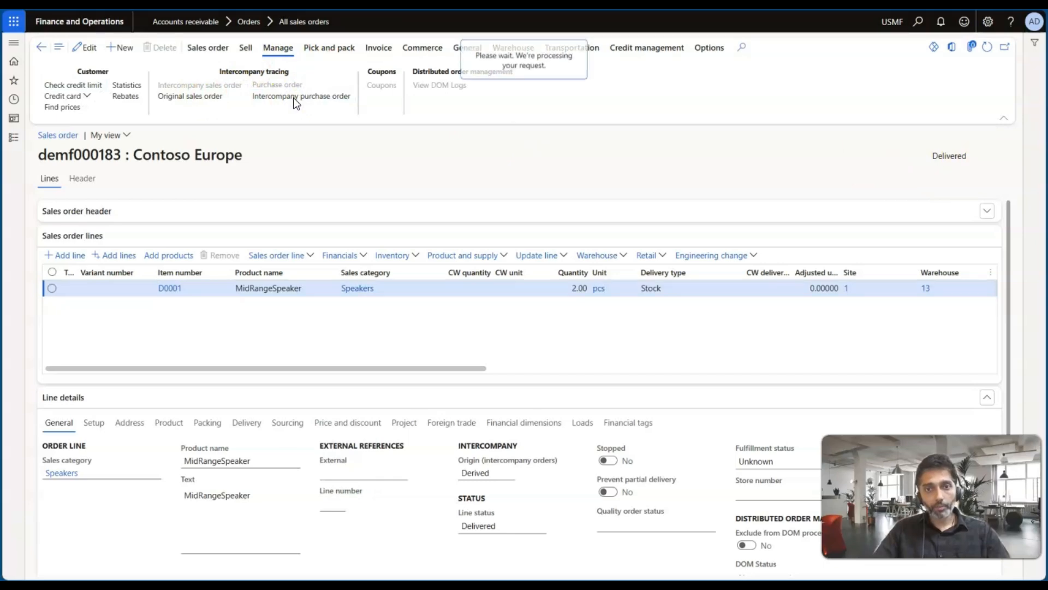
{"action": "double_click", "coordinate": [824, 157]}
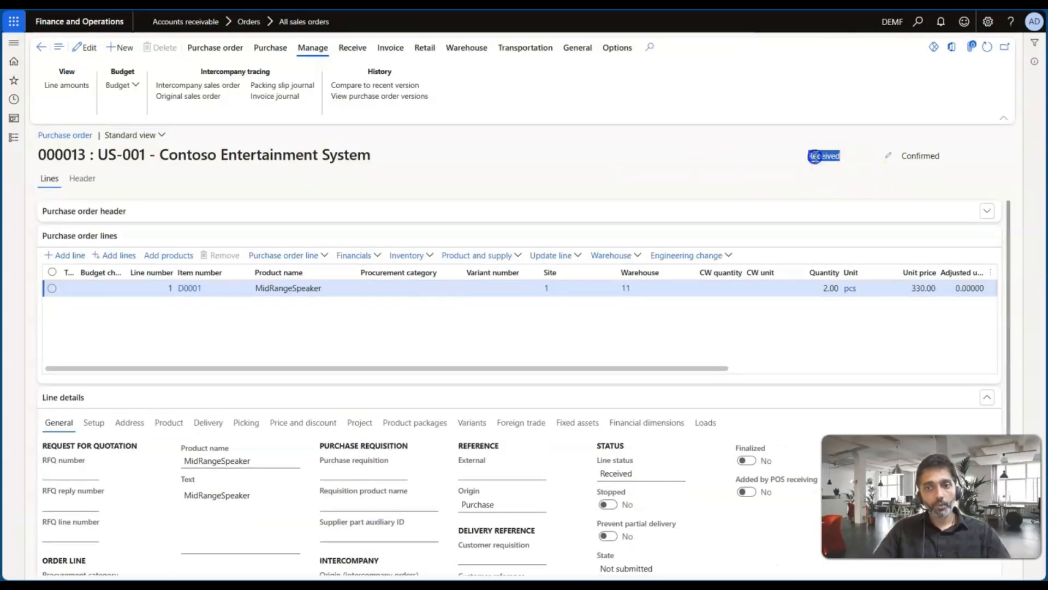
{"action": "left_click", "coordinate": [814, 157]}
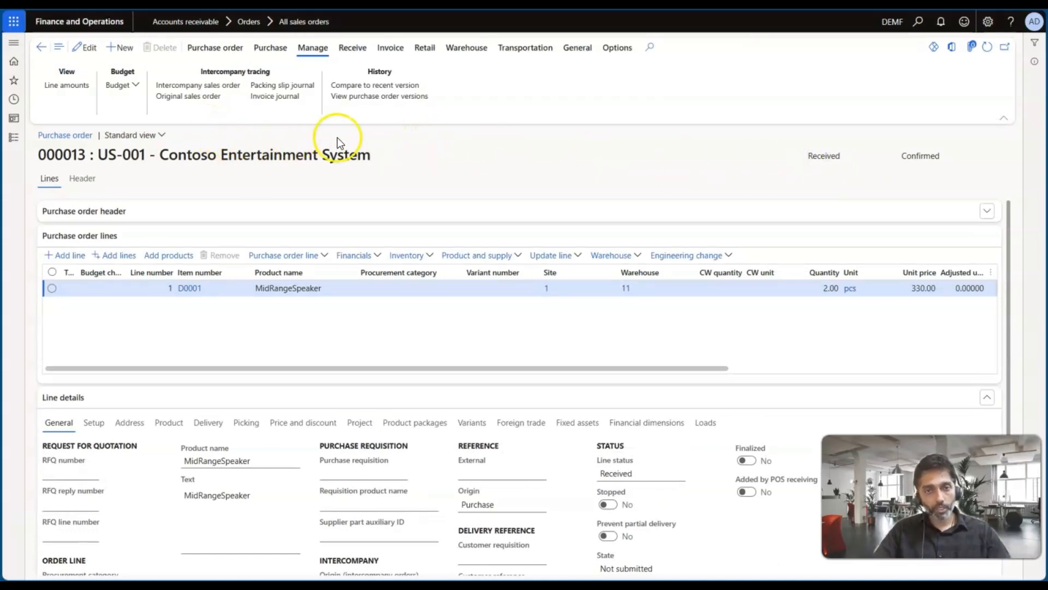
{"action": "key", "text": "alt+Tab"}
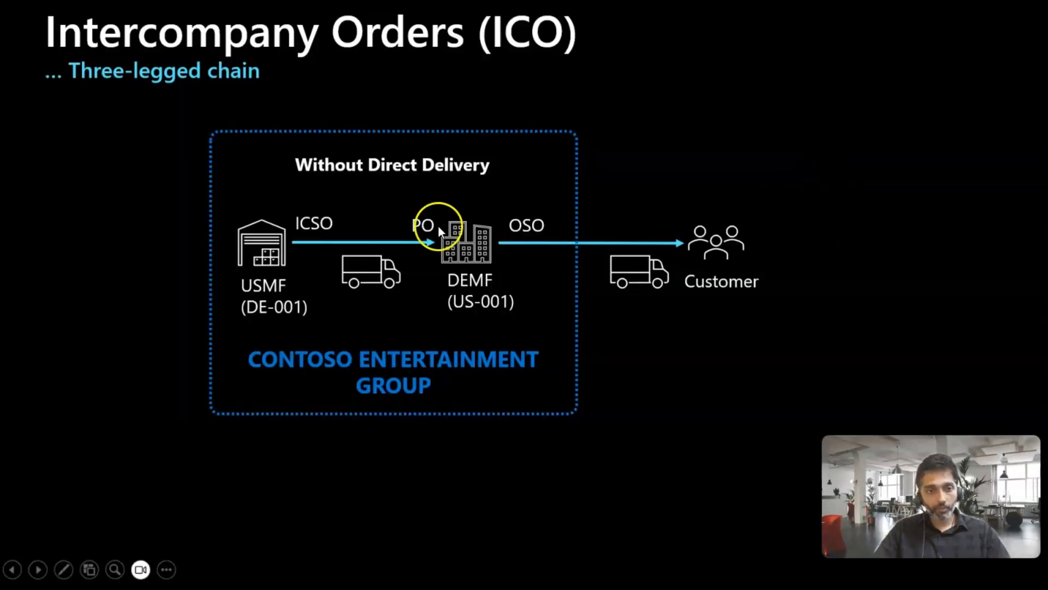
{"action": "key", "text": "alt+Tab"}
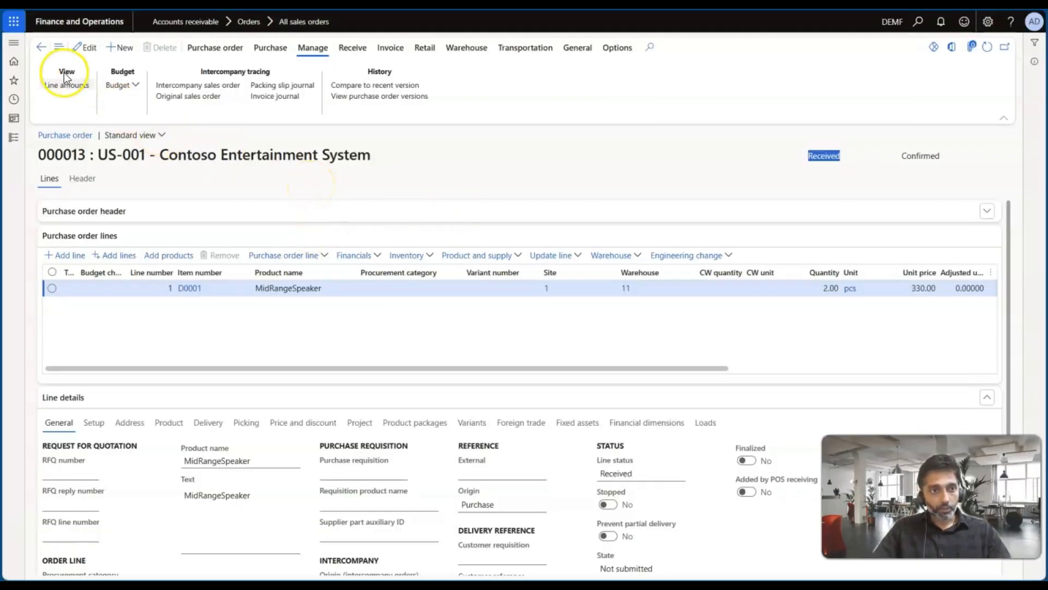
{"action": "left_click", "coordinate": [40, 48]}
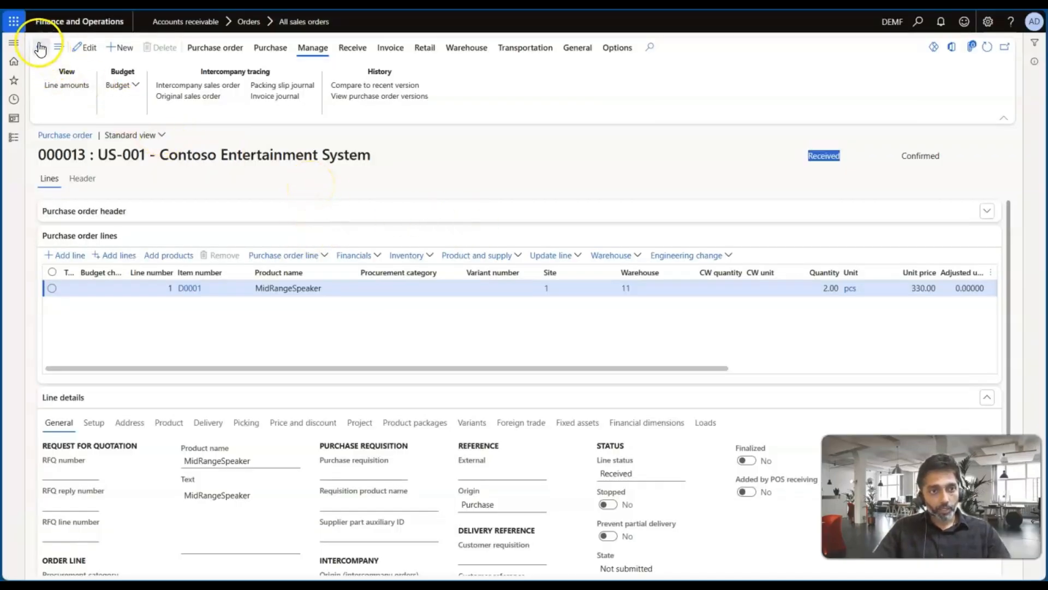
{"action": "left_click", "coordinate": [217, 85]}
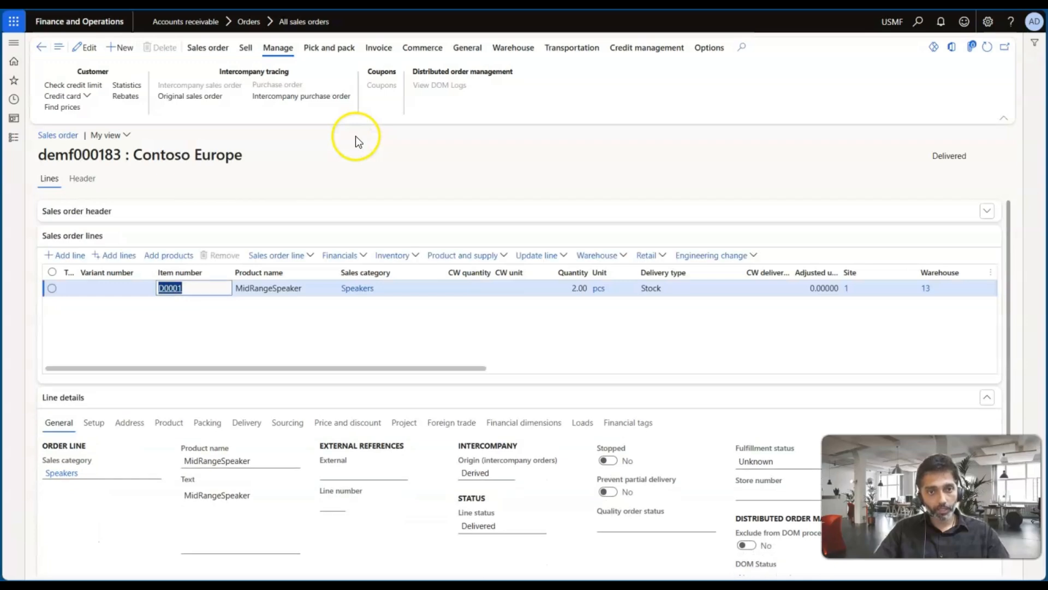
- Post the intercompany sales order's invoice without printing it and check the entry in the invoice journal
{"action": "left_click", "coordinate": [373, 48]}
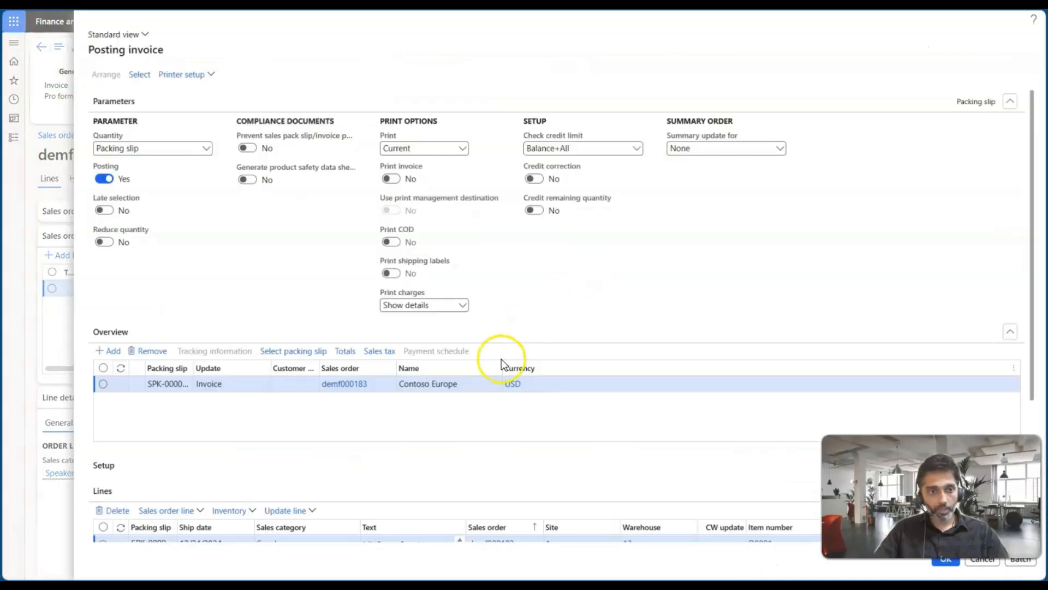
{"action": "scroll", "coordinate": [502, 360], "scroll_direction": "down", "scroll_amount": 3}
{"action": "left_click", "coordinate": [941, 571]}
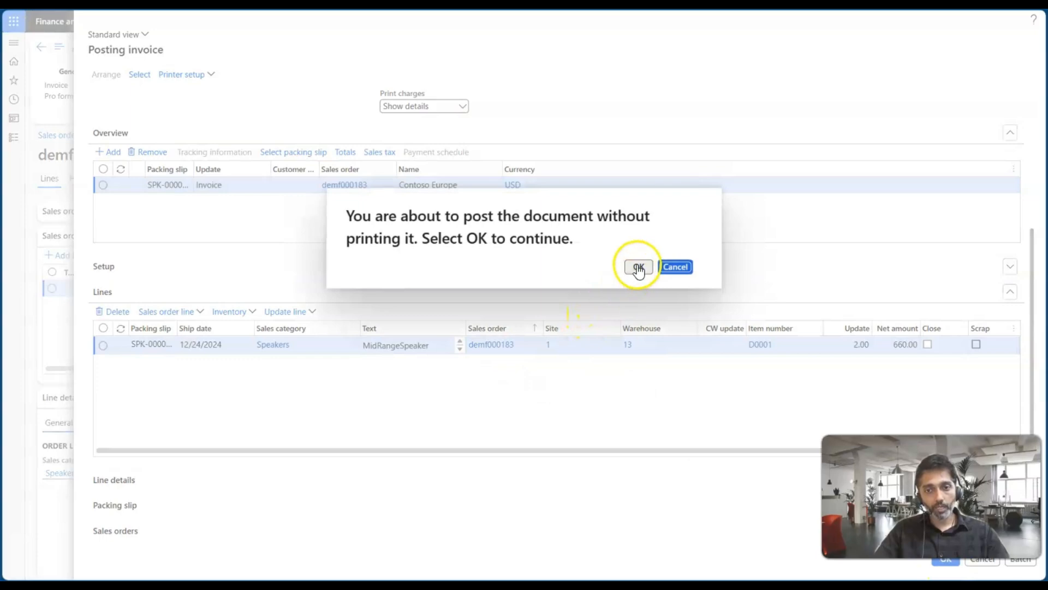
{"action": "left_click", "coordinate": [637, 267]}
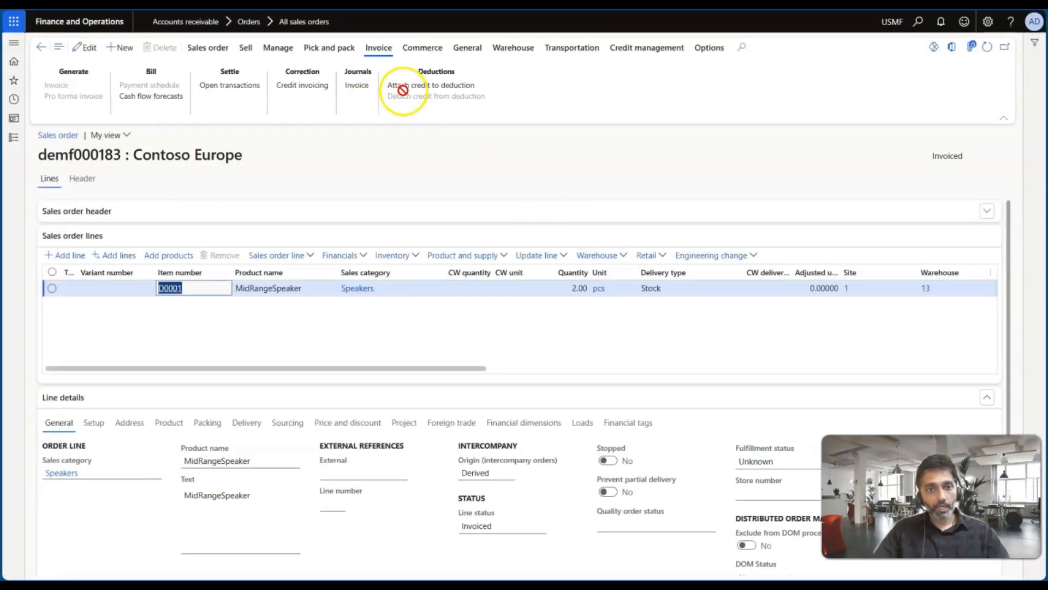
{"action": "left_click", "coordinate": [352, 85]}
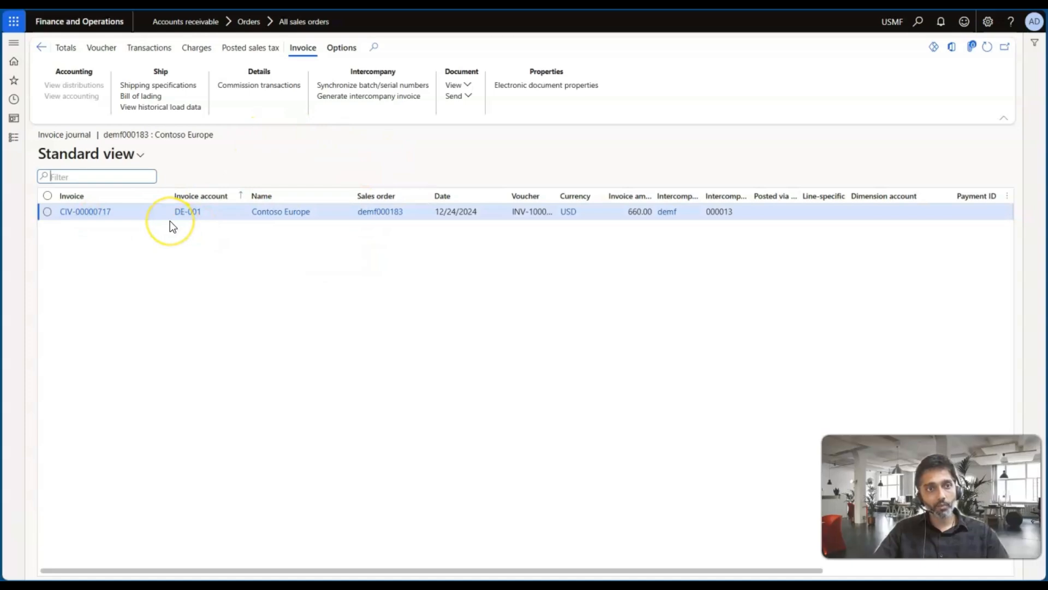
{"action": "left_click", "coordinate": [41, 49]}
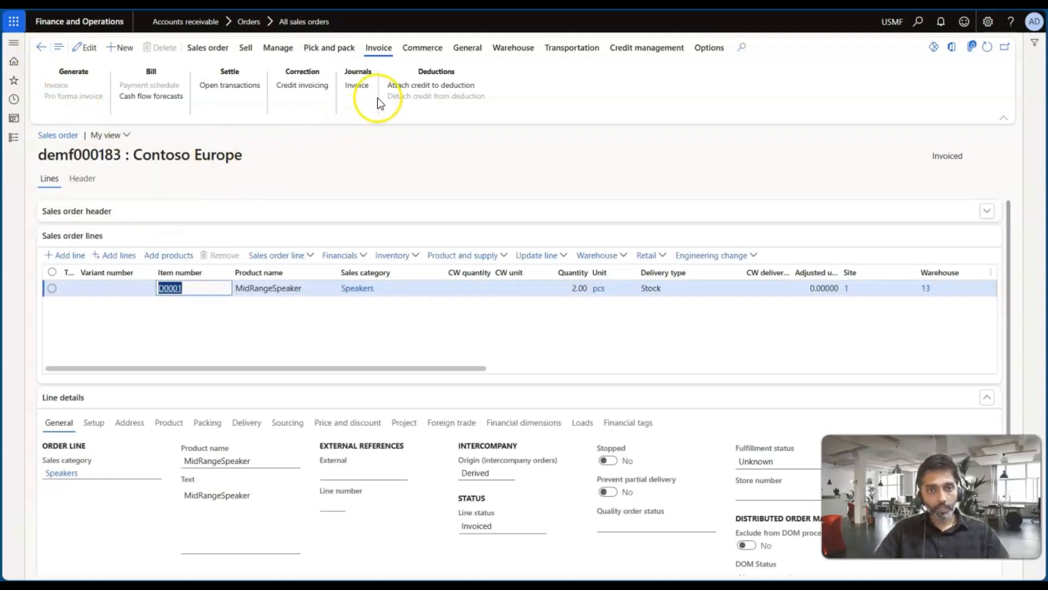
- Trace to the intercompany purchase order, generate its vendor invoice for 2 pcs of D0001, and post it
{"action": "left_click", "coordinate": [284, 47]}
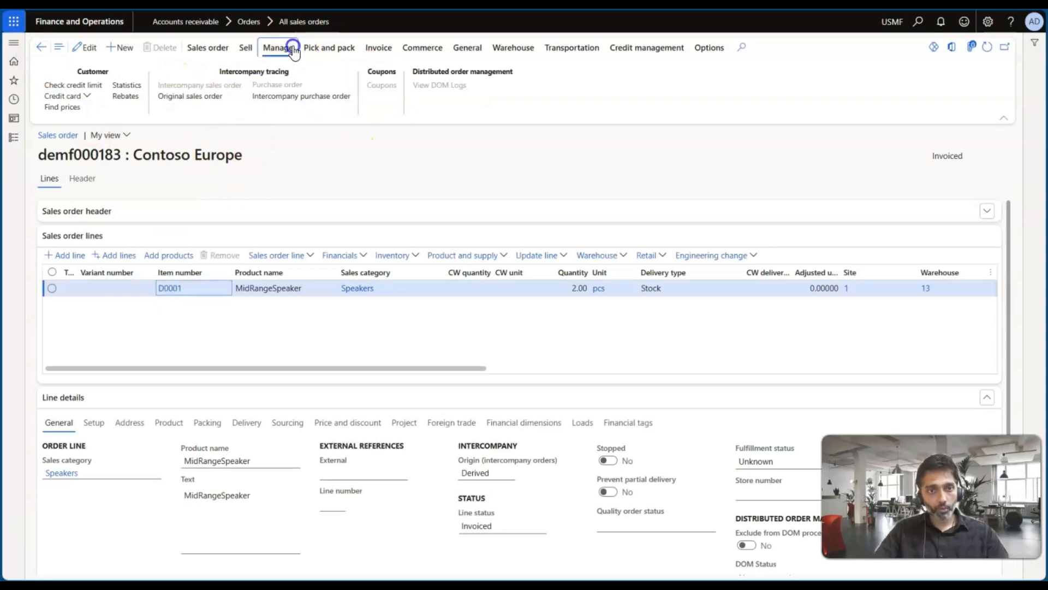
{"action": "left_click", "coordinate": [266, 96]}
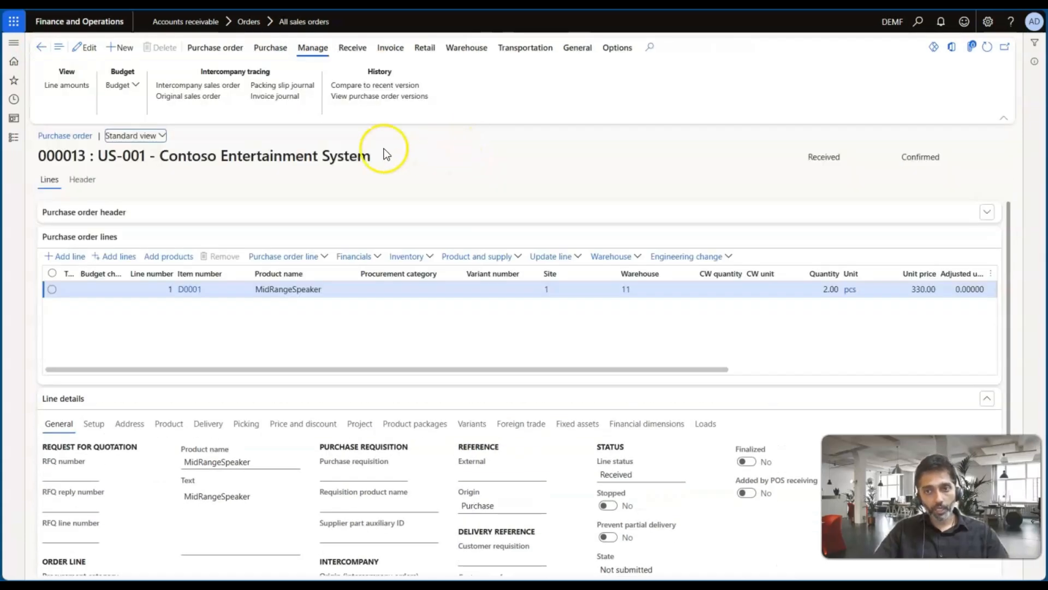
{"action": "left_click", "coordinate": [389, 48]}
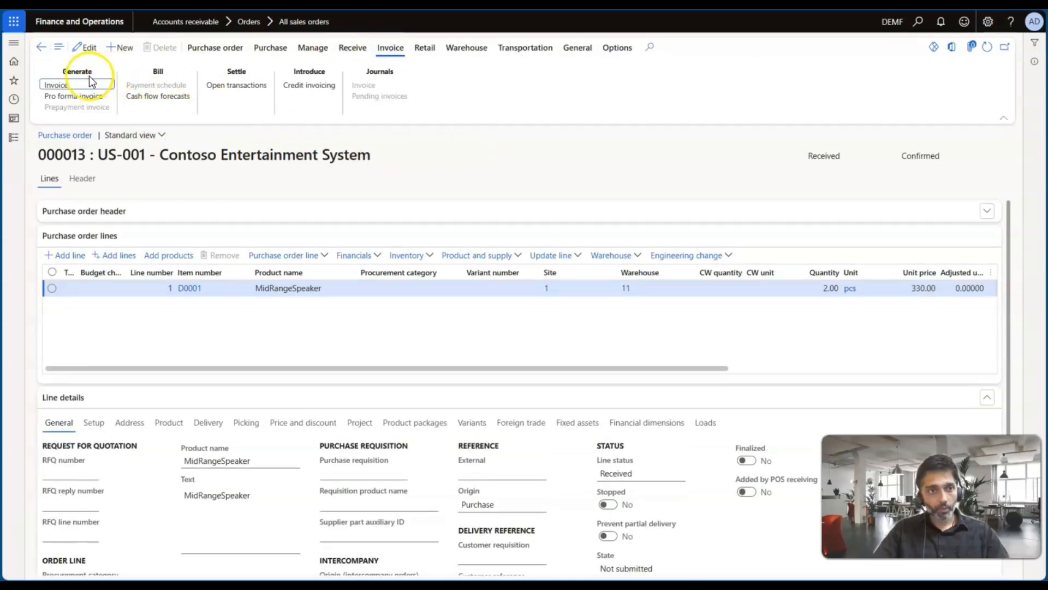
{"action": "left_click", "coordinate": [67, 95]}
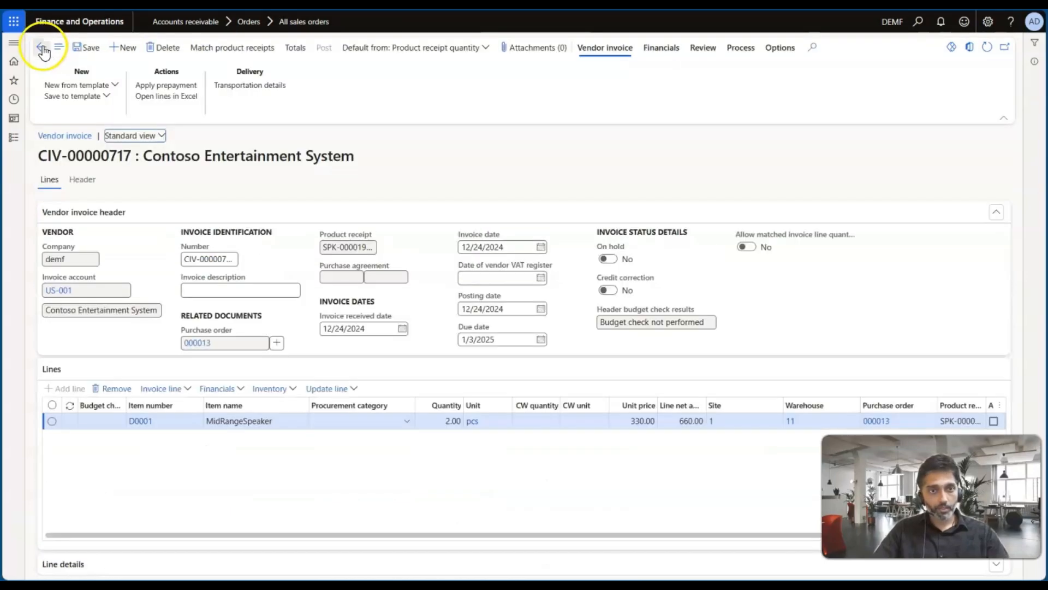
{"action": "left_click", "coordinate": [42, 50]}
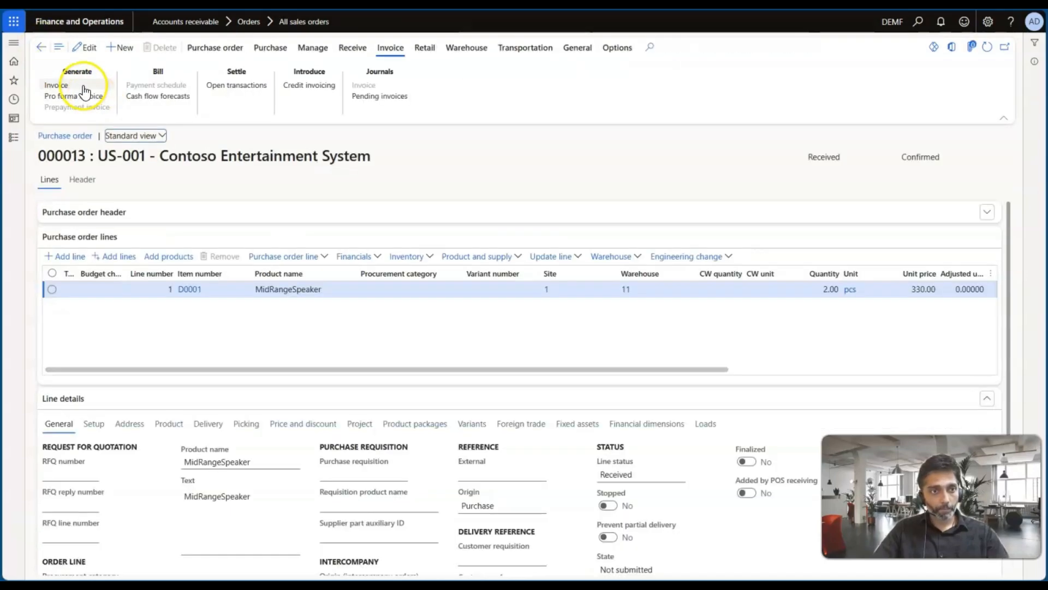
{"action": "left_click", "coordinate": [74, 85]}
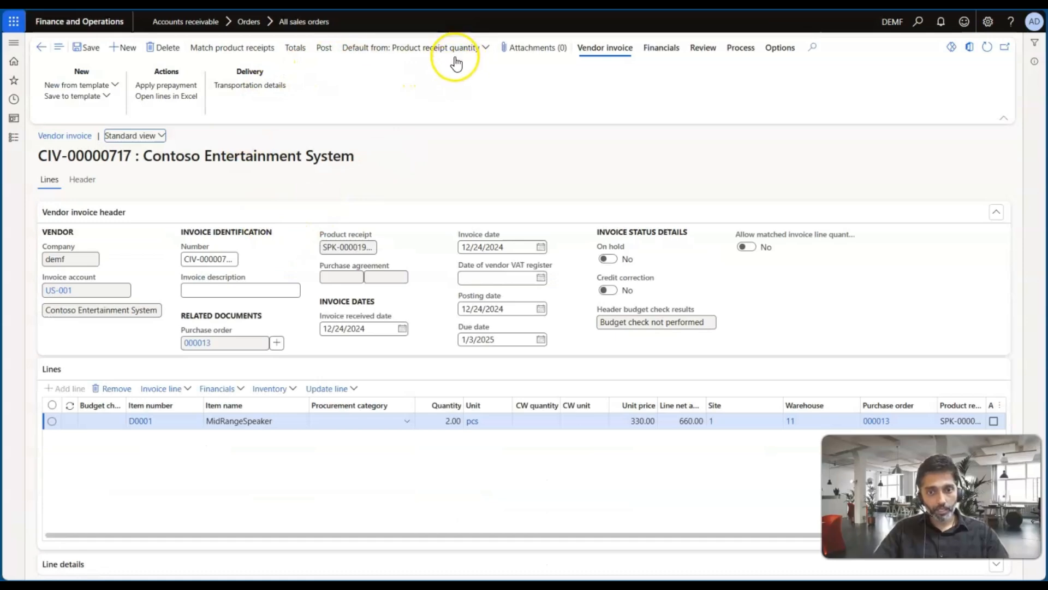
{"action": "left_click", "coordinate": [325, 48]}
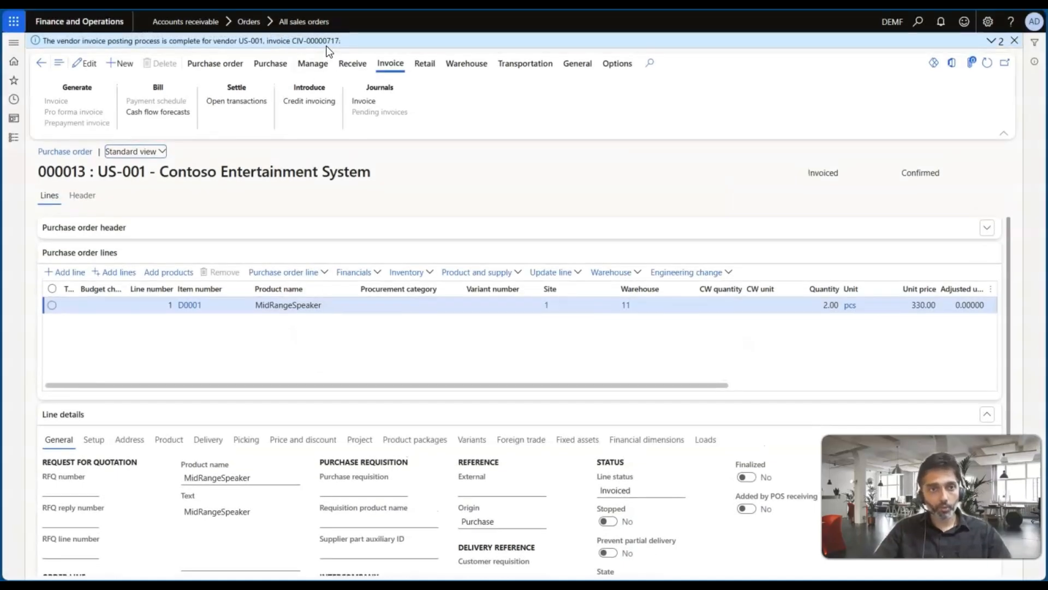
- Check the posted vendor invoice number, trace to the original sales order, and compare its customer and status with the chain slide
{"action": "left_click_drag", "start_coordinate": [342, 41], "coordinate": [294, 42]}
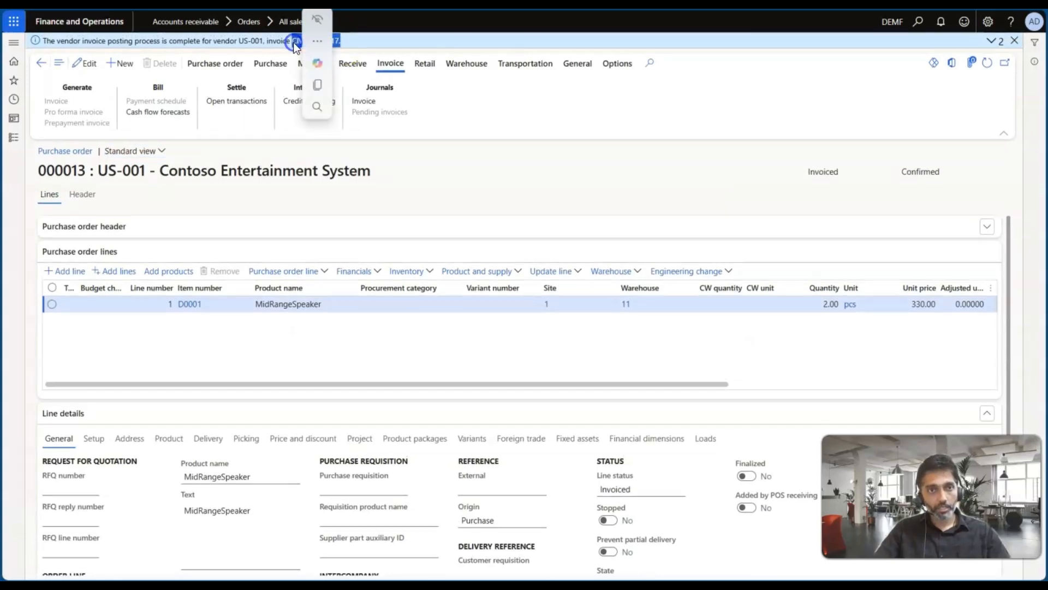
{"action": "triple_click", "coordinate": [357, 163]}
{"action": "left_click", "coordinate": [321, 65]}
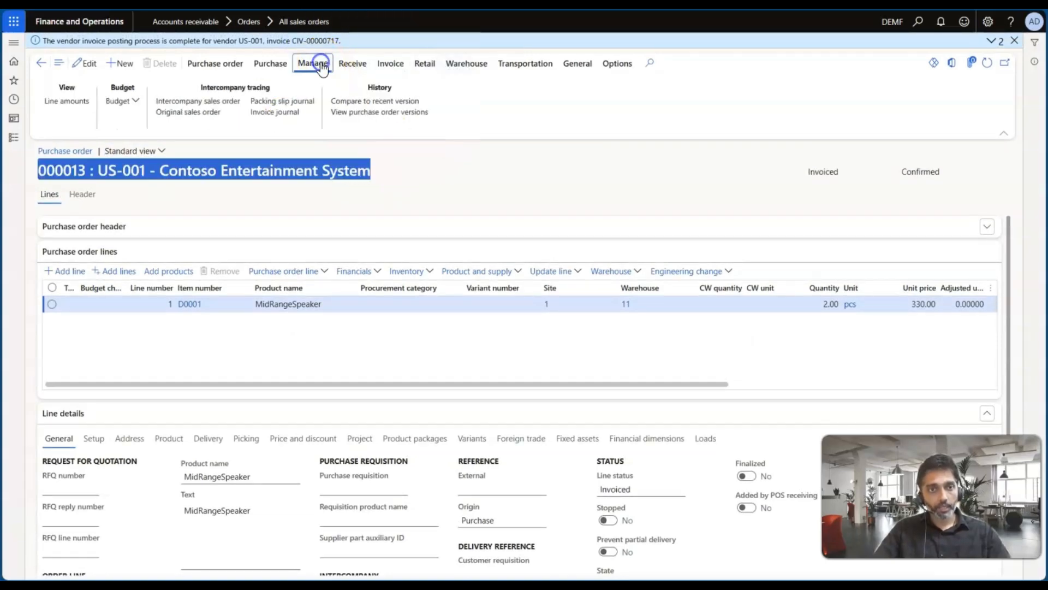
{"action": "left_click", "coordinate": [186, 116]}
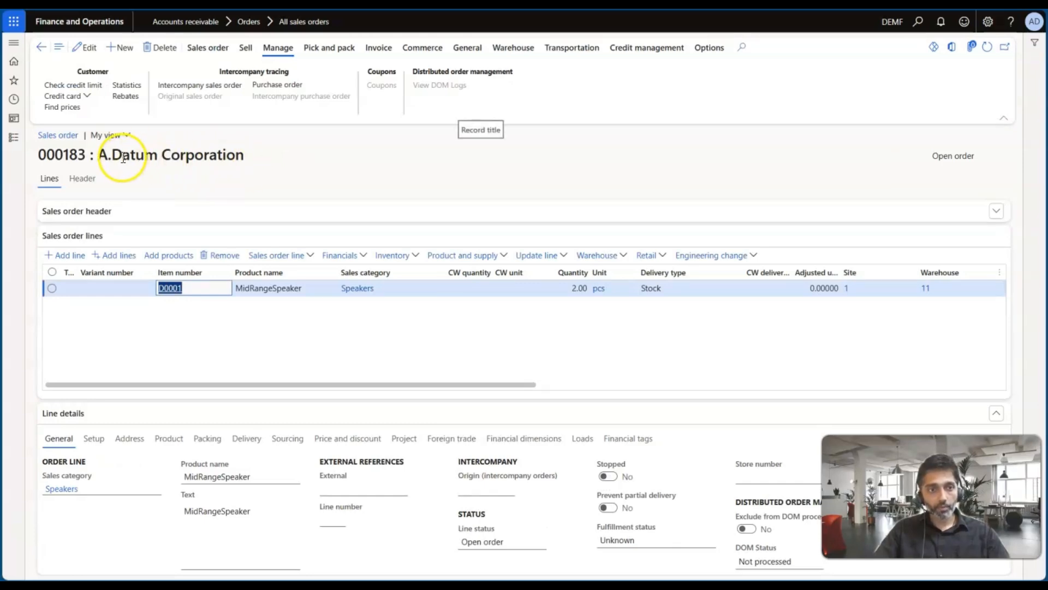
{"action": "left_click_drag", "start_coordinate": [121, 155], "coordinate": [245, 160]}
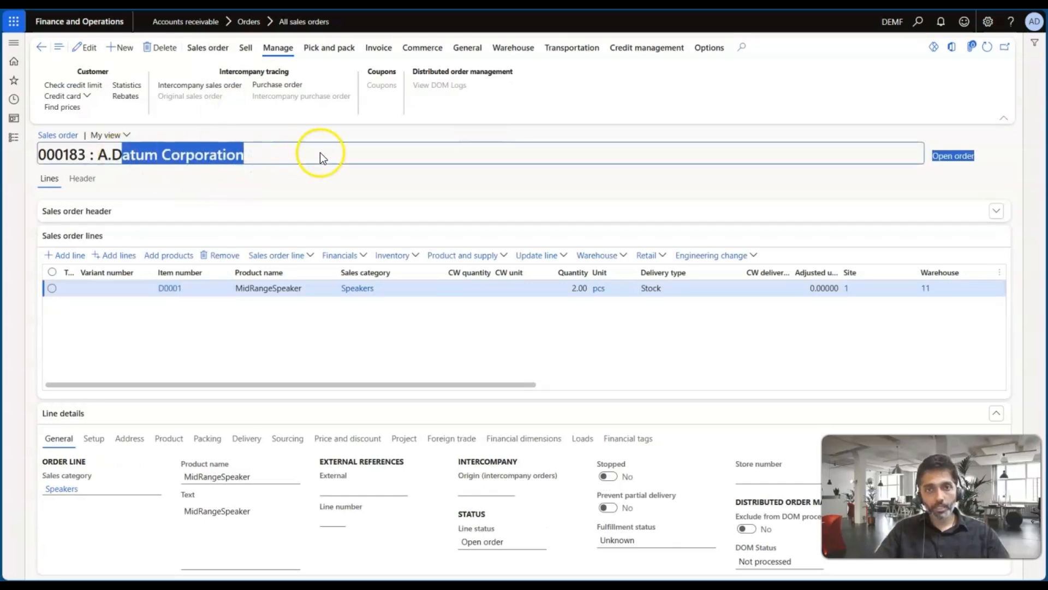
{"action": "left_click", "coordinate": [389, 151]}
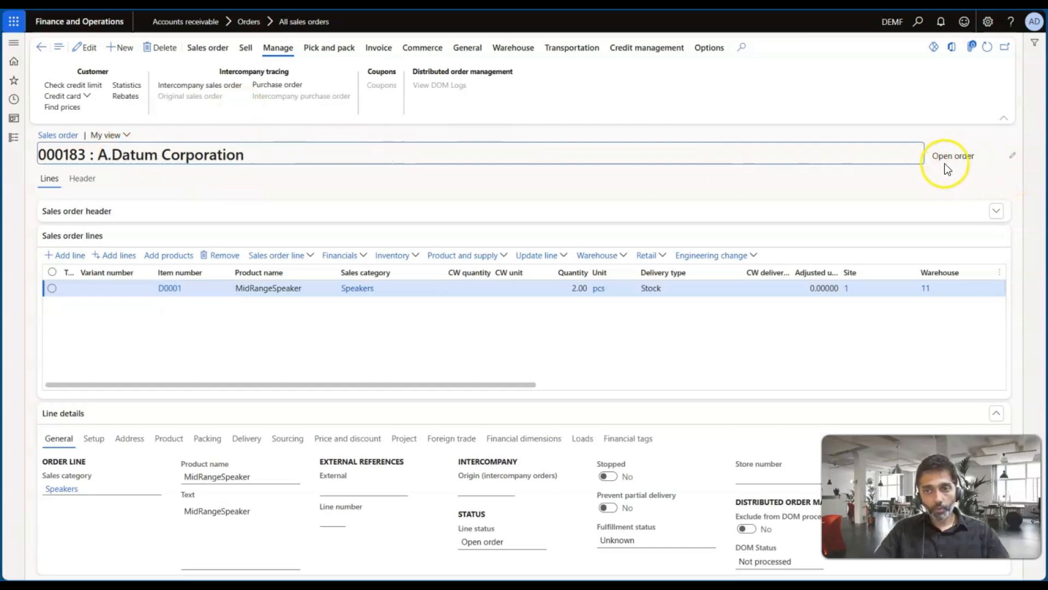
{"action": "key", "text": "alt+Tab"}
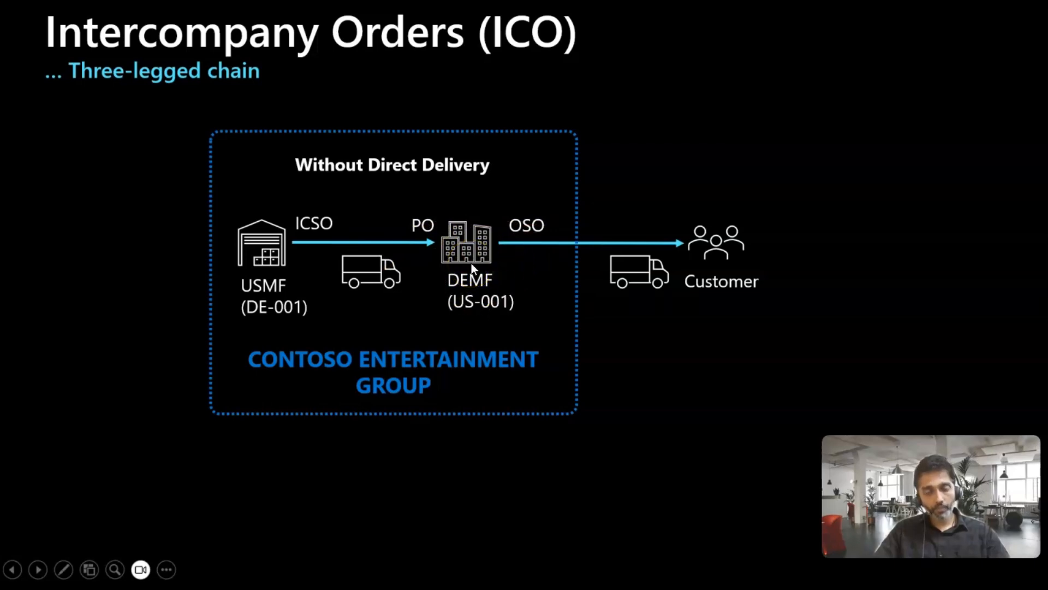
{"action": "key", "text": "alt+Tab"}
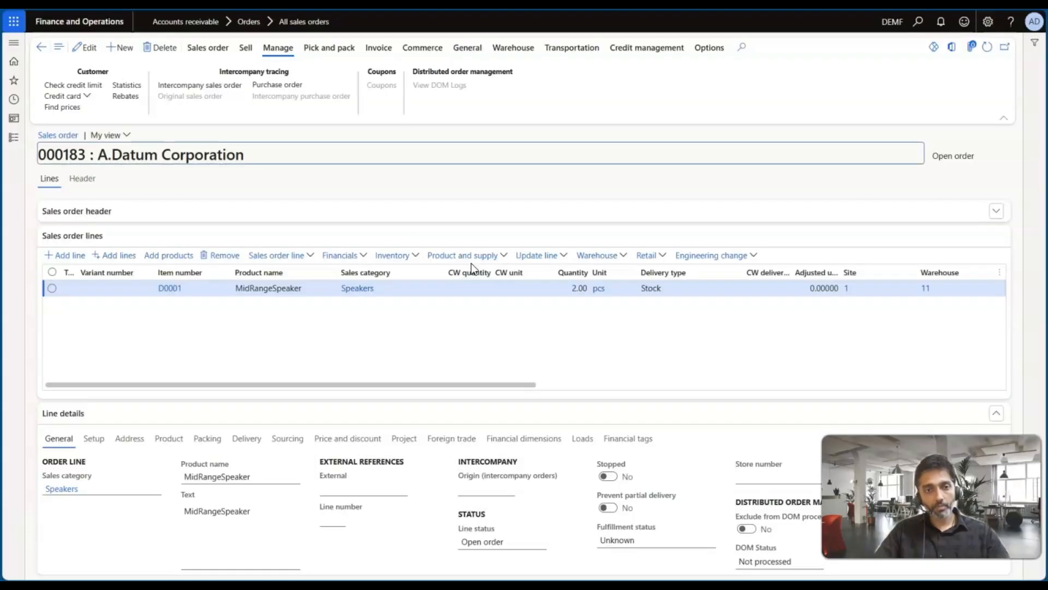
- Open the inventory transactions for the original sales order's D0001 line and check the issue status
{"action": "left_click", "coordinate": [403, 262]}
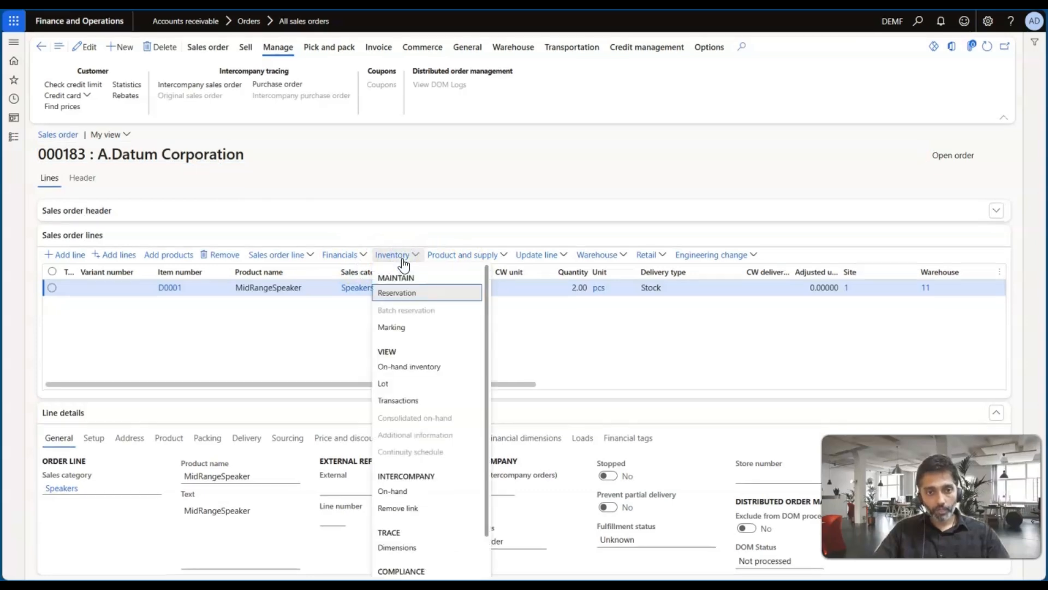
{"action": "left_click", "coordinate": [402, 400]}
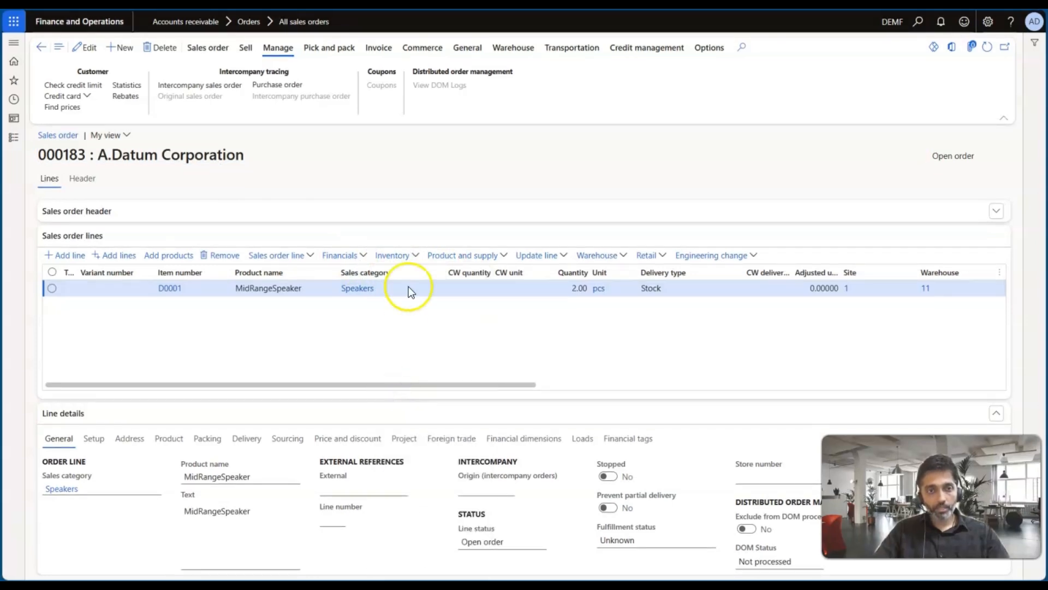
{"action": "left_click_drag", "start_coordinate": [615, 162], "coordinate": [558, 163]}
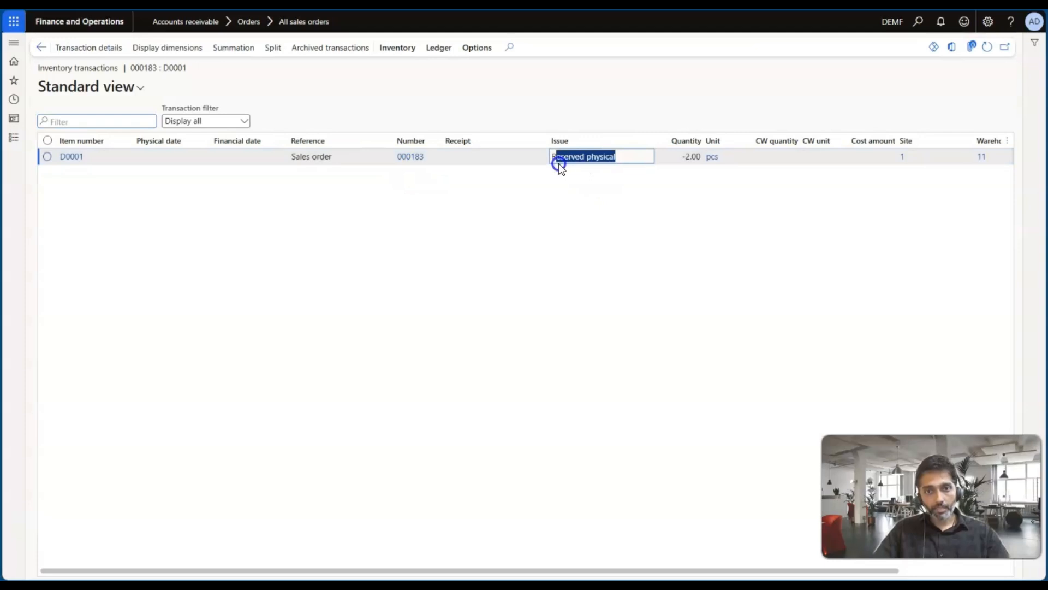
{"action": "left_click", "coordinate": [545, 216]}
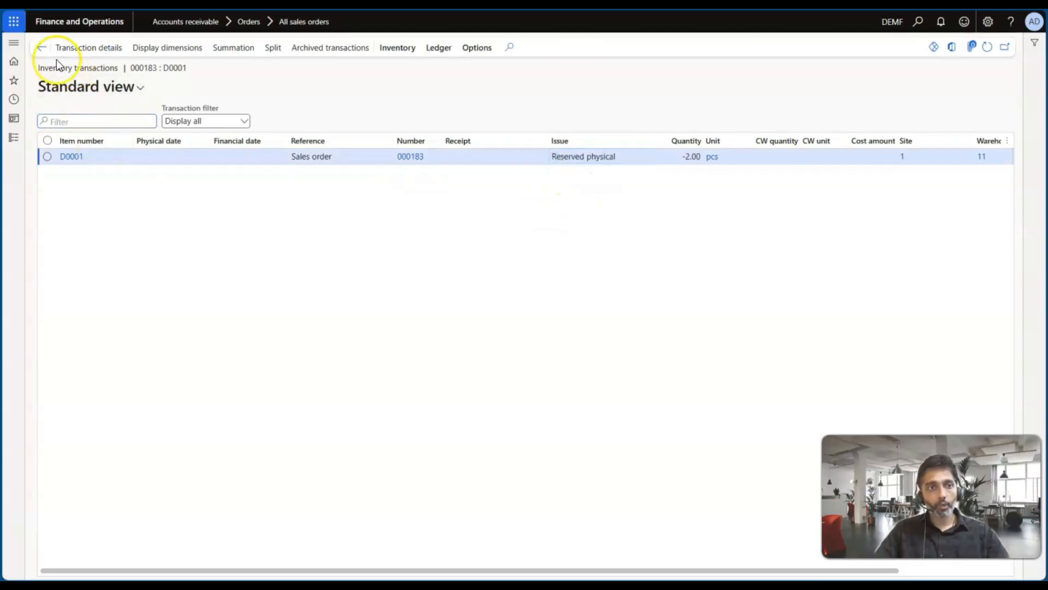
- Post the original sales order's invoice with the quantity parameter set to All, and check the order status against the chain slide
{"action": "left_click", "coordinate": [42, 48]}
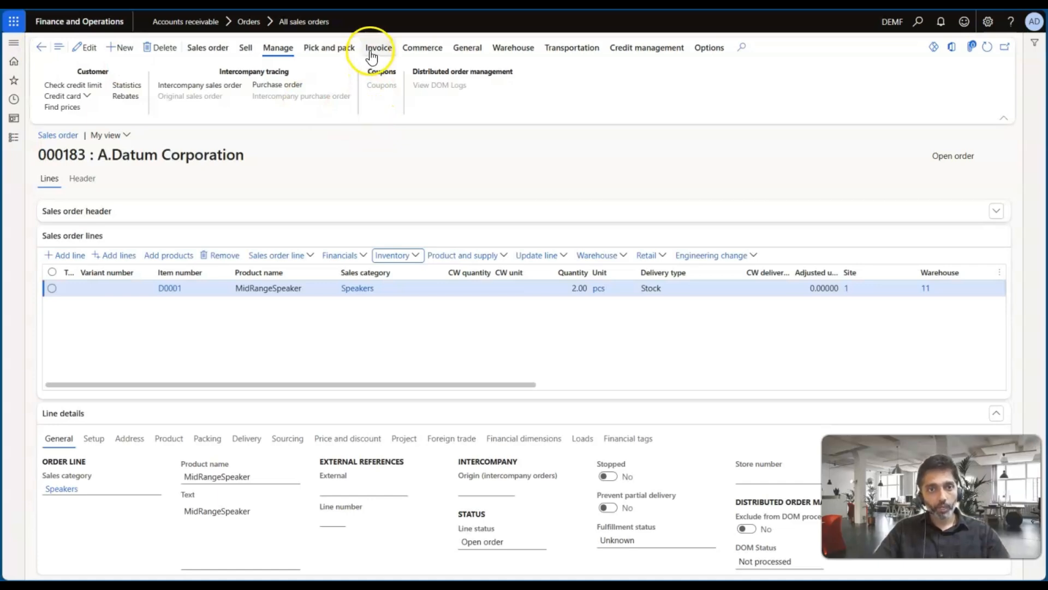
{"action": "left_click", "coordinate": [372, 50]}
{"action": "left_click", "coordinate": [67, 85]}
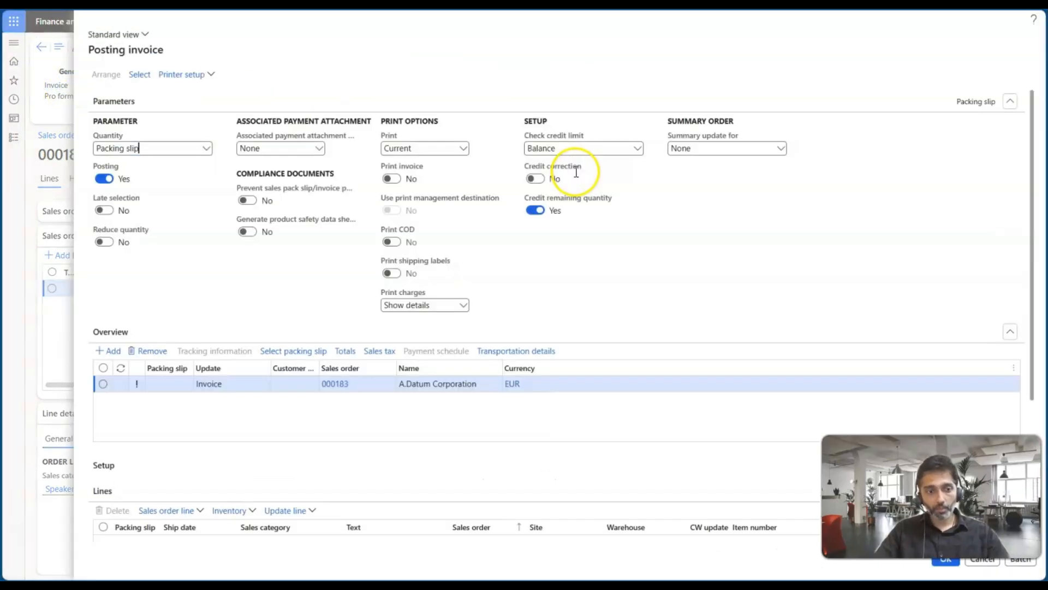
{"action": "scroll", "coordinate": [644, 431], "scroll_direction": "down", "scroll_amount": 3}
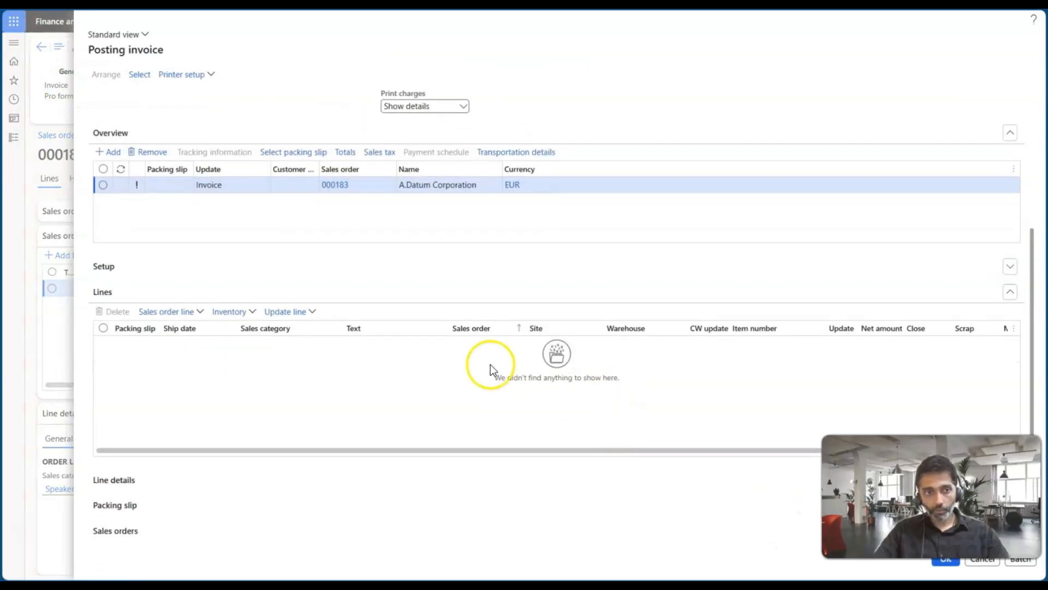
{"action": "scroll", "coordinate": [334, 349], "scroll_direction": "up", "scroll_amount": 3}
{"action": "left_click", "coordinate": [206, 148]}
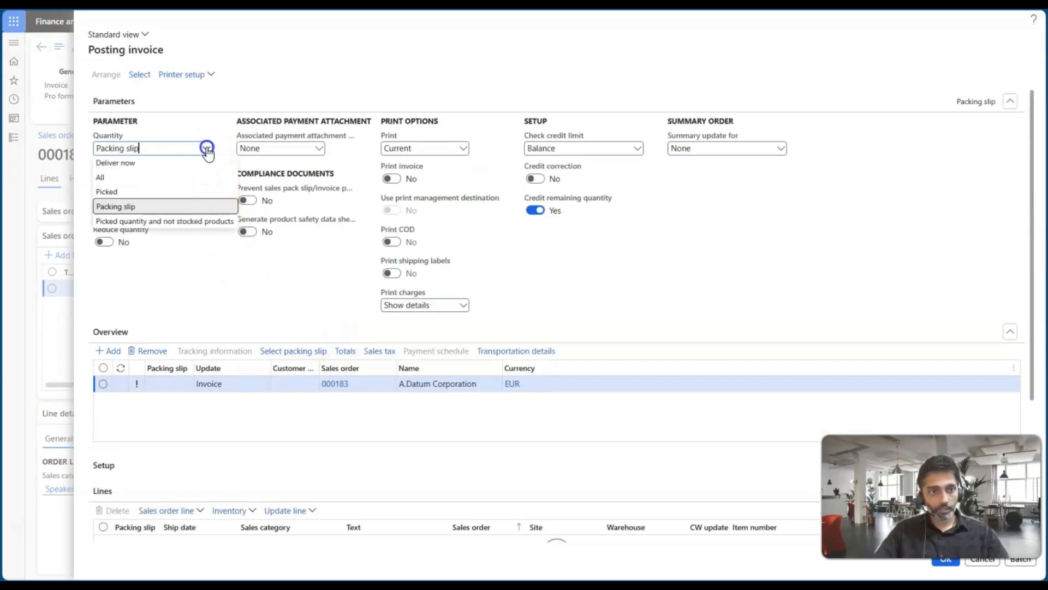
{"action": "left_click", "coordinate": [112, 175]}
{"action": "scroll", "coordinate": [597, 362], "scroll_direction": "down", "scroll_amount": 3}
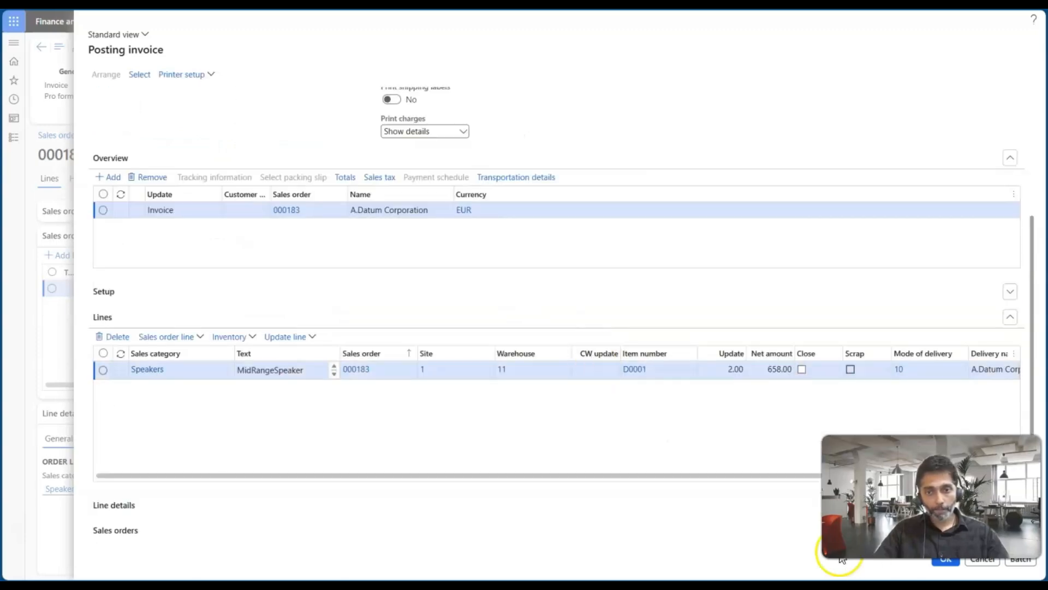
{"action": "left_click", "coordinate": [944, 563]}
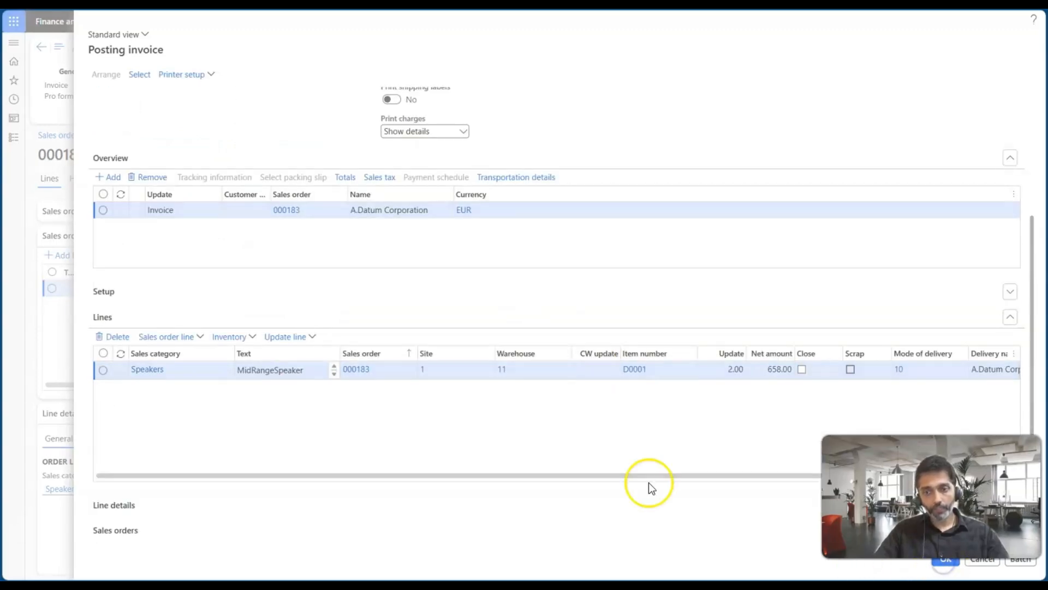
{"action": "left_click", "coordinate": [636, 264]}
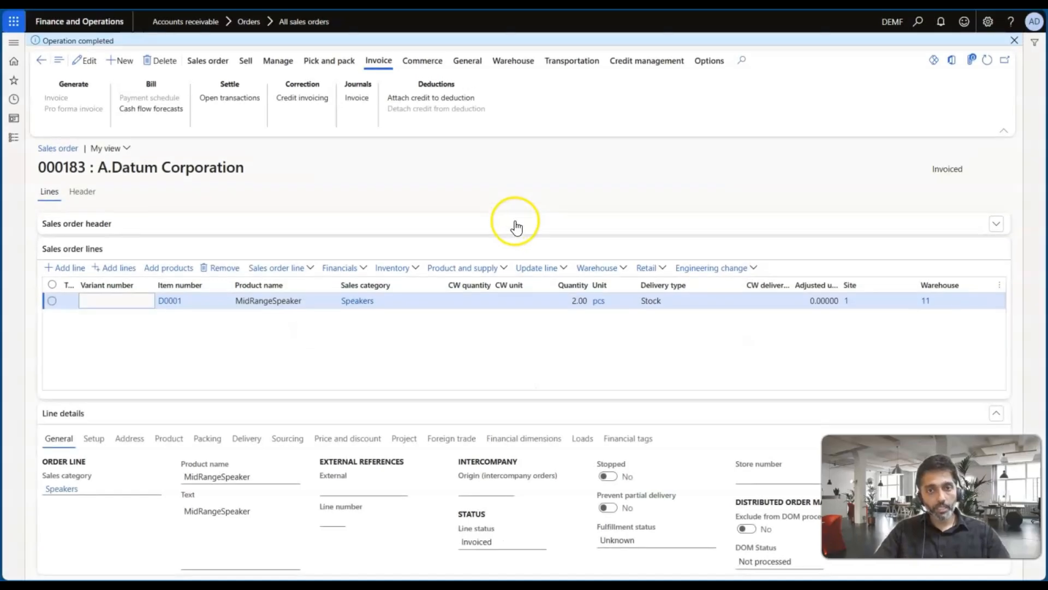
{"action": "double_click", "coordinate": [952, 172]}
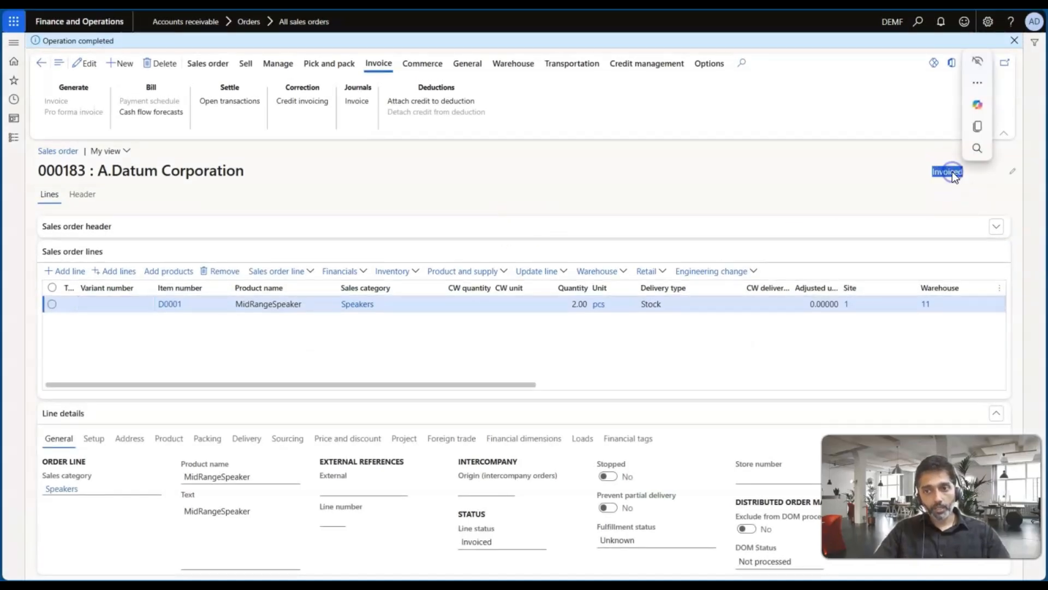
{"action": "key", "text": "alt+Tab"}
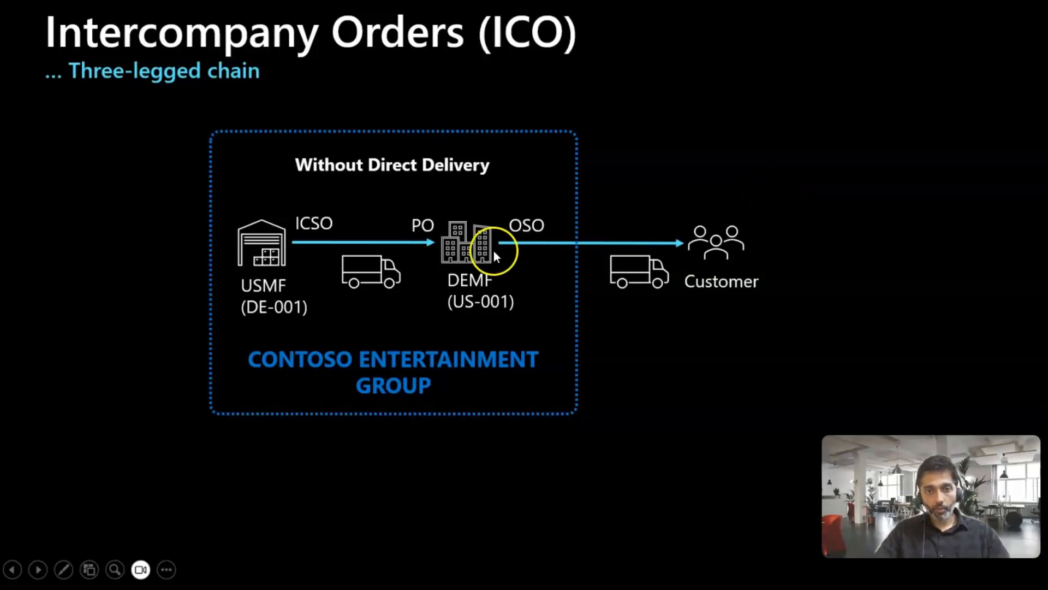
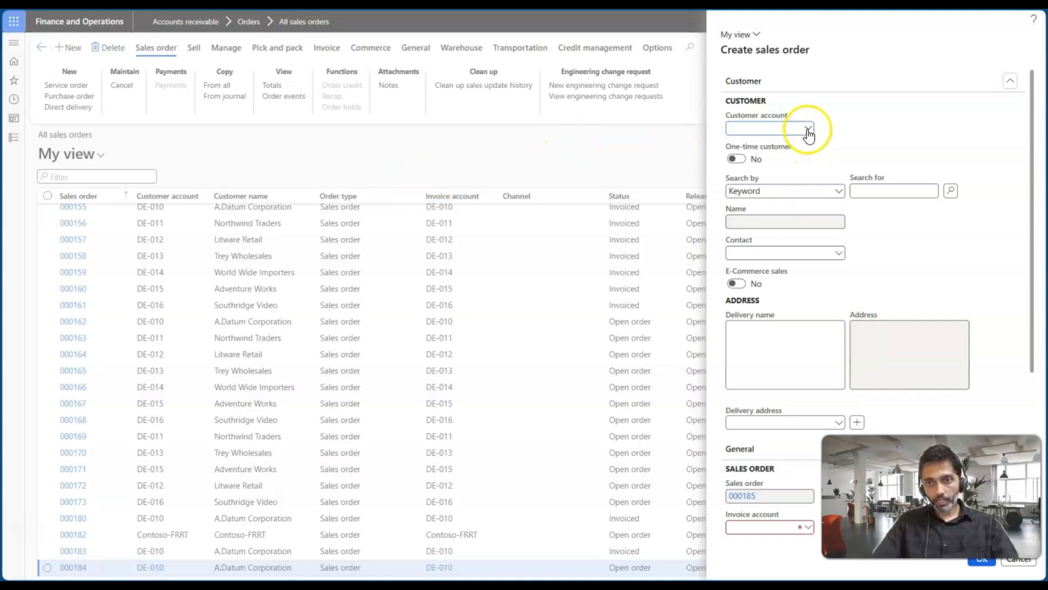
- Create a new sales order for customer A.Datum Corporation with warehouse 11
{"action": "left_click", "coordinate": [808, 130]}
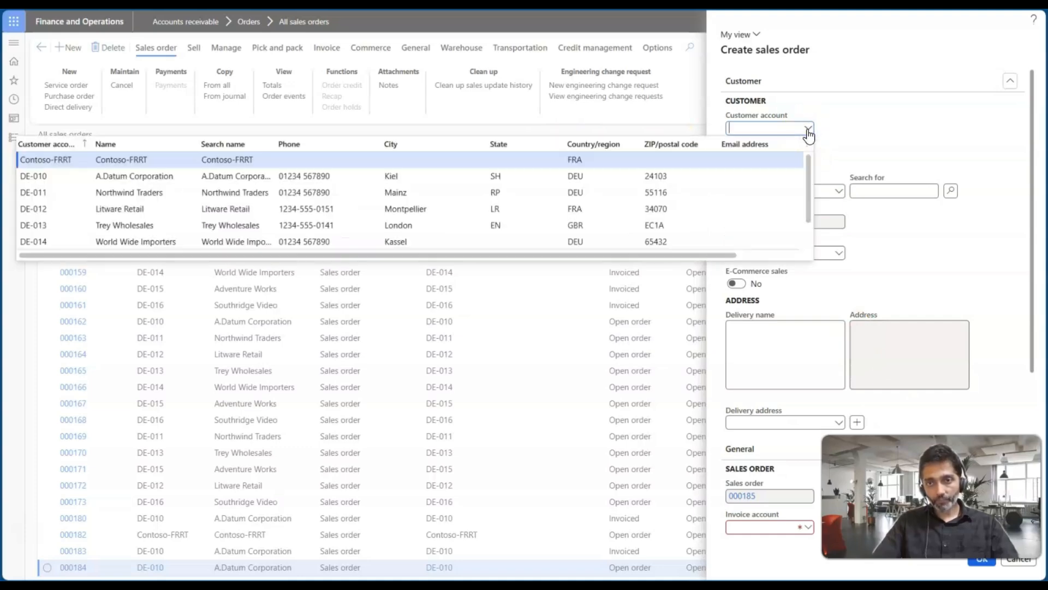
{"action": "left_click", "coordinate": [367, 176]}
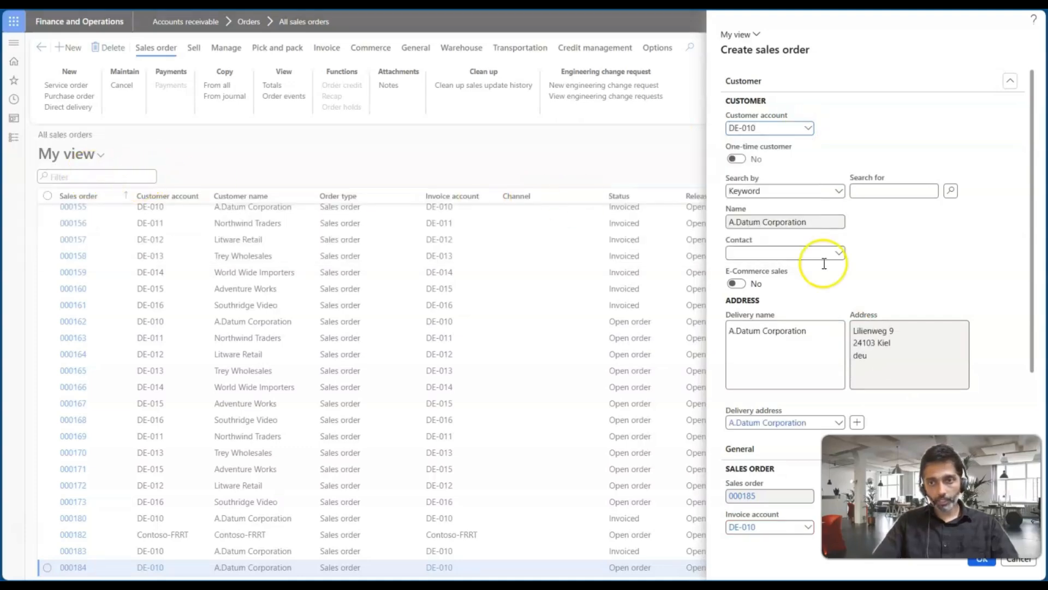
{"action": "scroll", "coordinate": [871, 296], "scroll_direction": "down", "scroll_amount": 5}
{"action": "left_click", "coordinate": [889, 323]}
{"action": "type", "text": "11"}
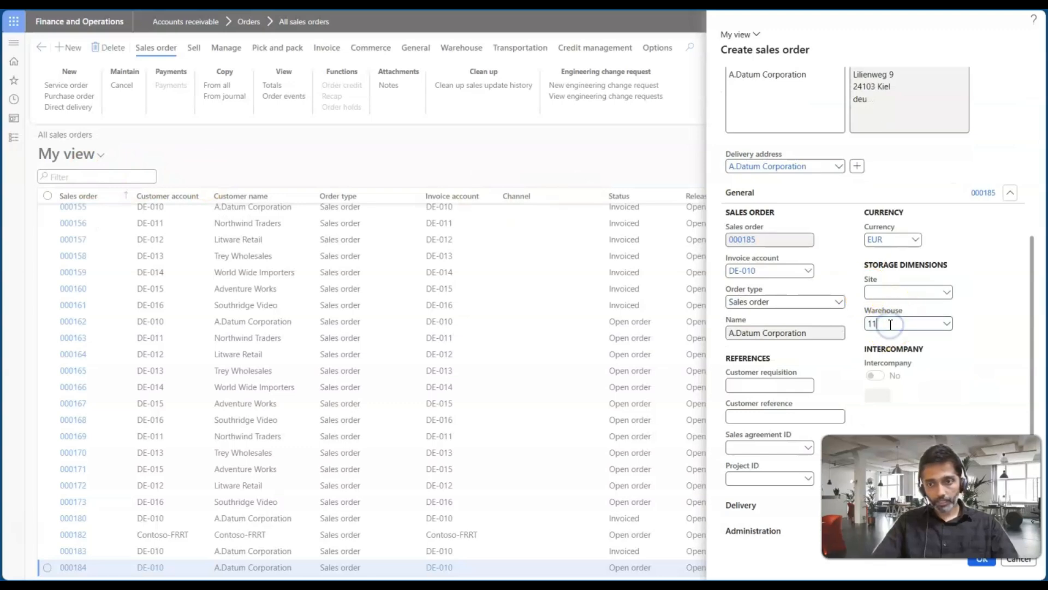
{"action": "left_click", "coordinate": [918, 408]}
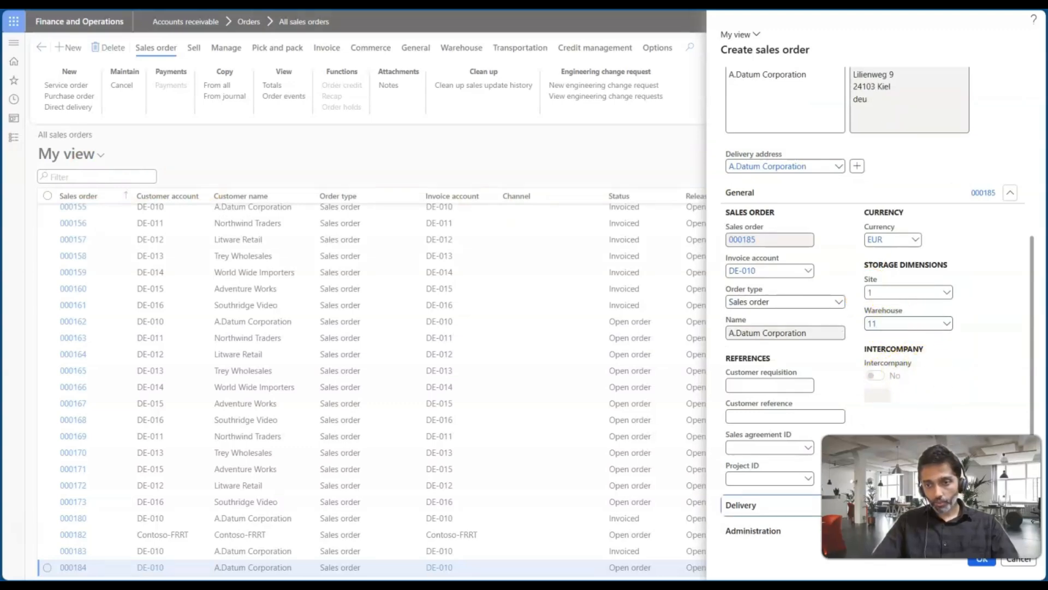
{"action": "left_click", "coordinate": [976, 562]}
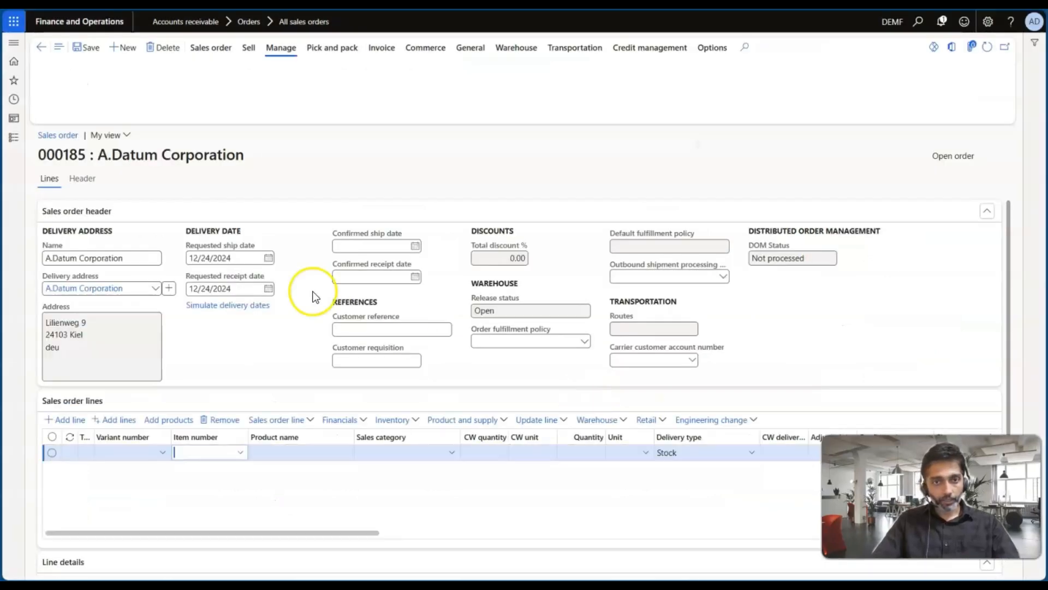
- Enter item D0001 on the new order's first line and set its delivery type to Direct delivery
{"action": "type", "text": "D0"}
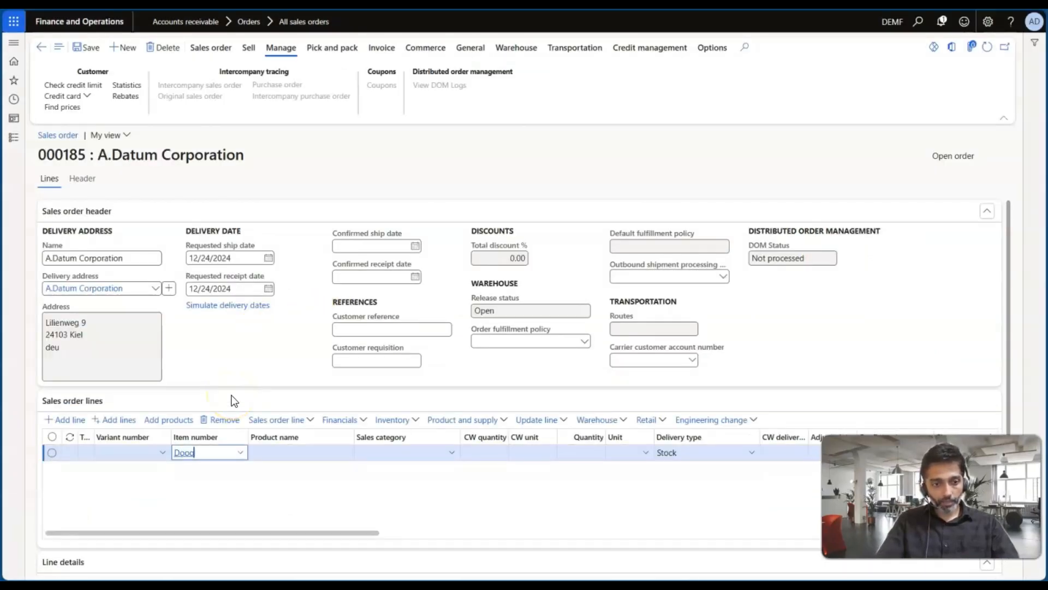
{"action": "key", "text": "BackSpace"}
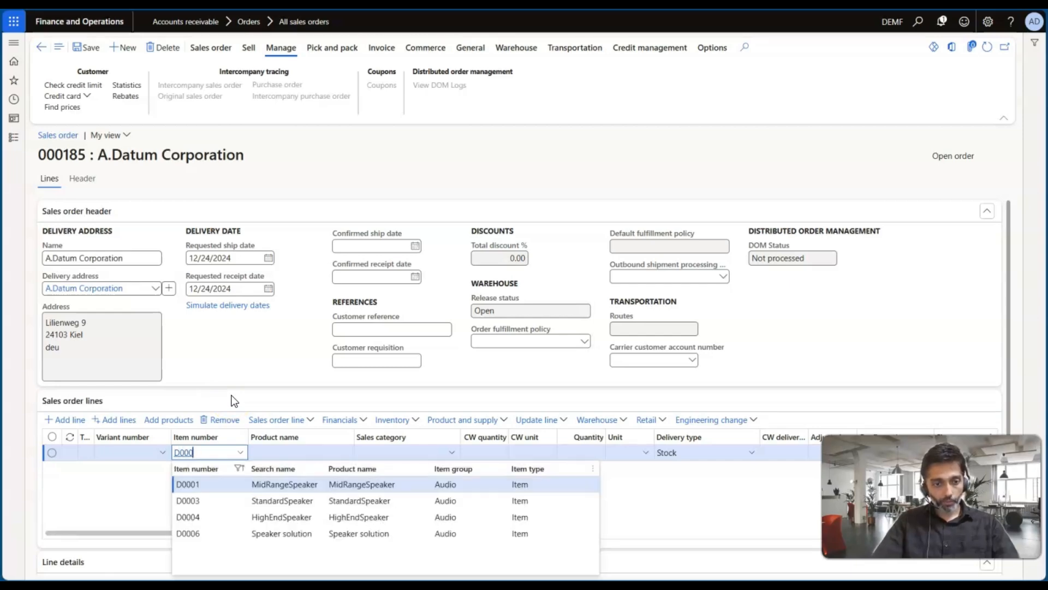
{"action": "type", "text": "1"}
{"action": "key", "text": "Tab"}
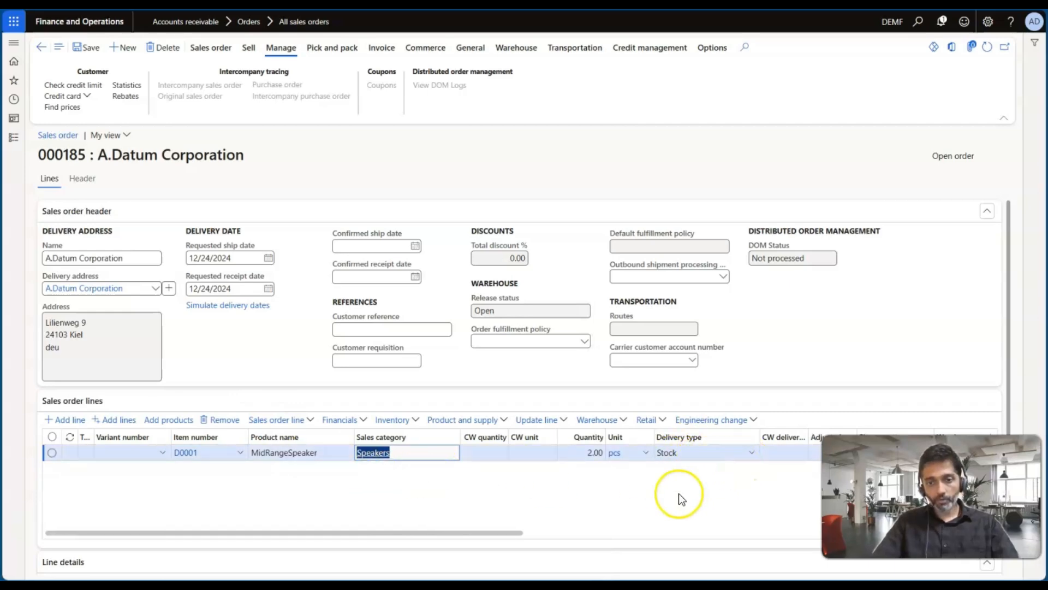
{"action": "left_click", "coordinate": [753, 454]}
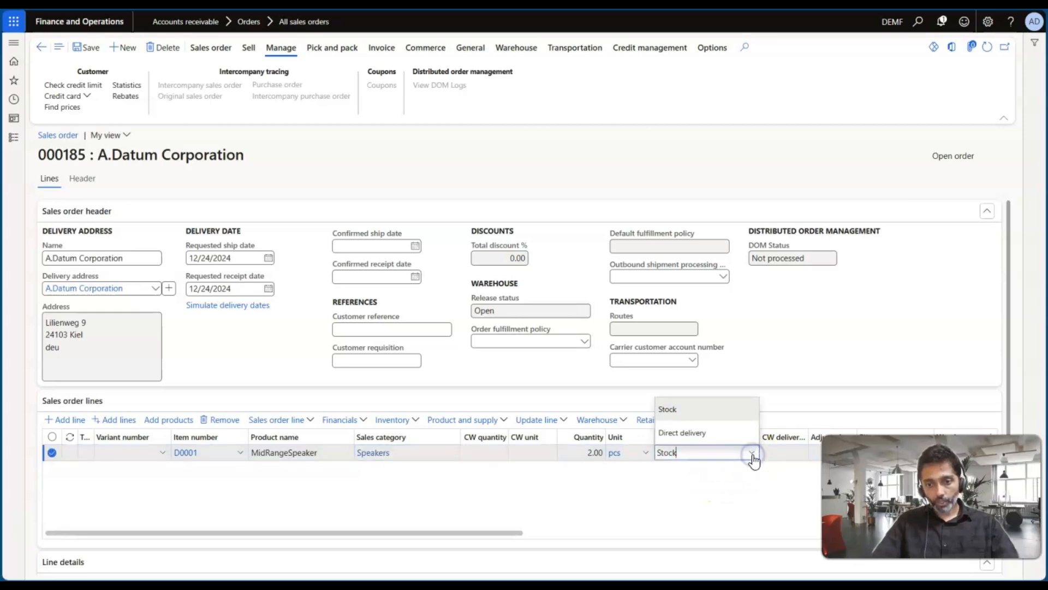
{"action": "left_click", "coordinate": [693, 432]}
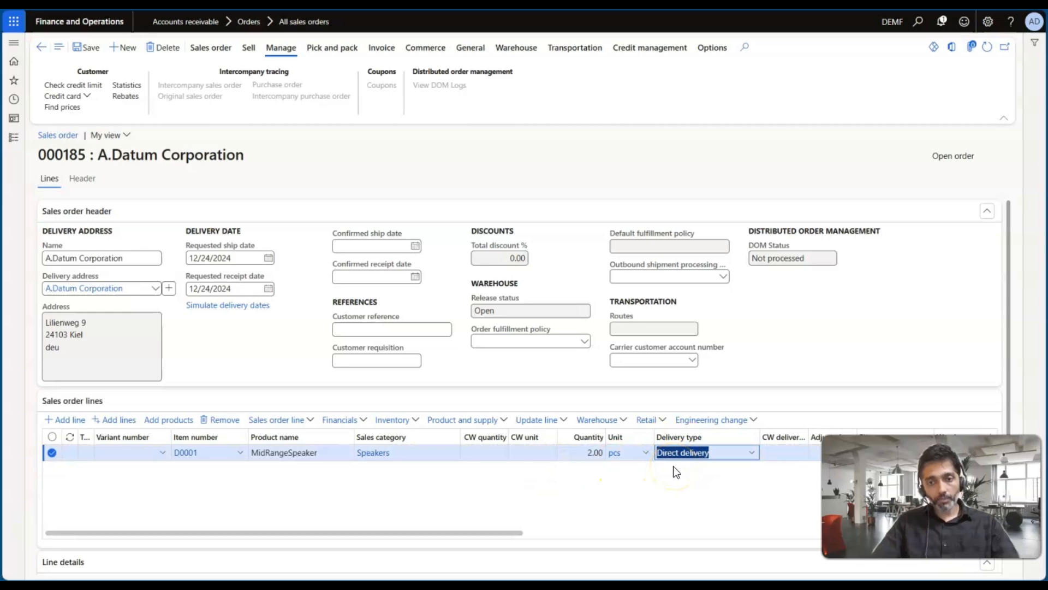
- Review the chain slide with direct delivery, and open the released product details of the order line's item D0001
{"action": "key", "text": "alt+Tab"}
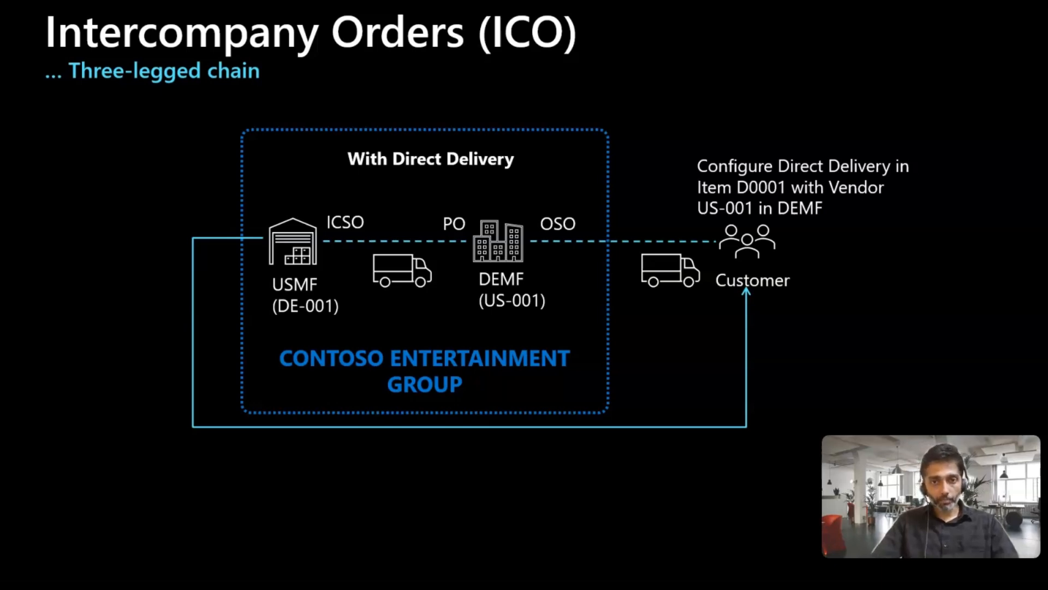
{"action": "key", "text": "alt+Tab"}
{"action": "left_click", "coordinate": [188, 452]}
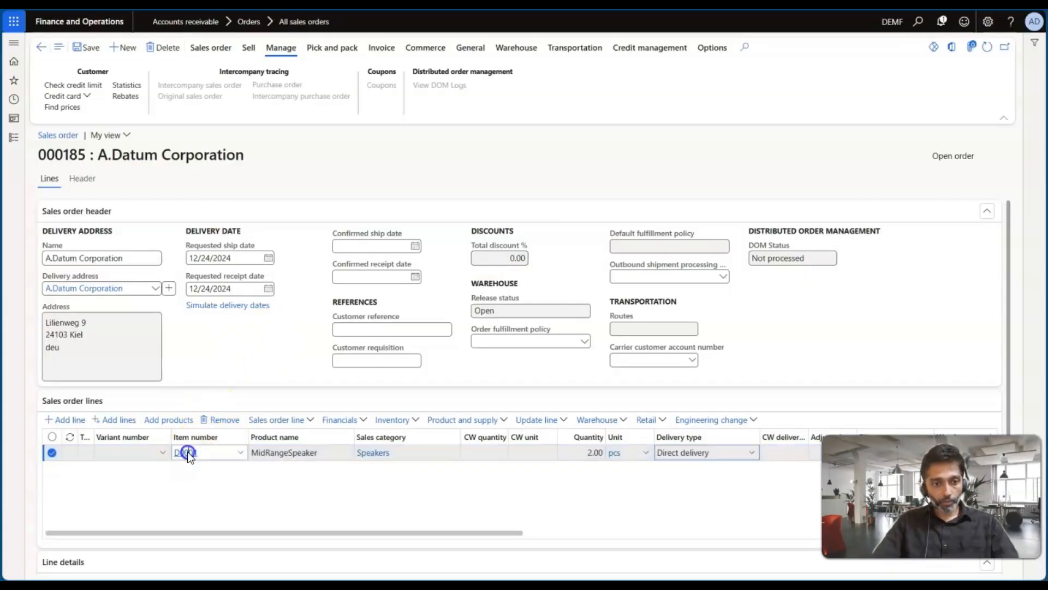
{"action": "left_click", "coordinate": [733, 230]}
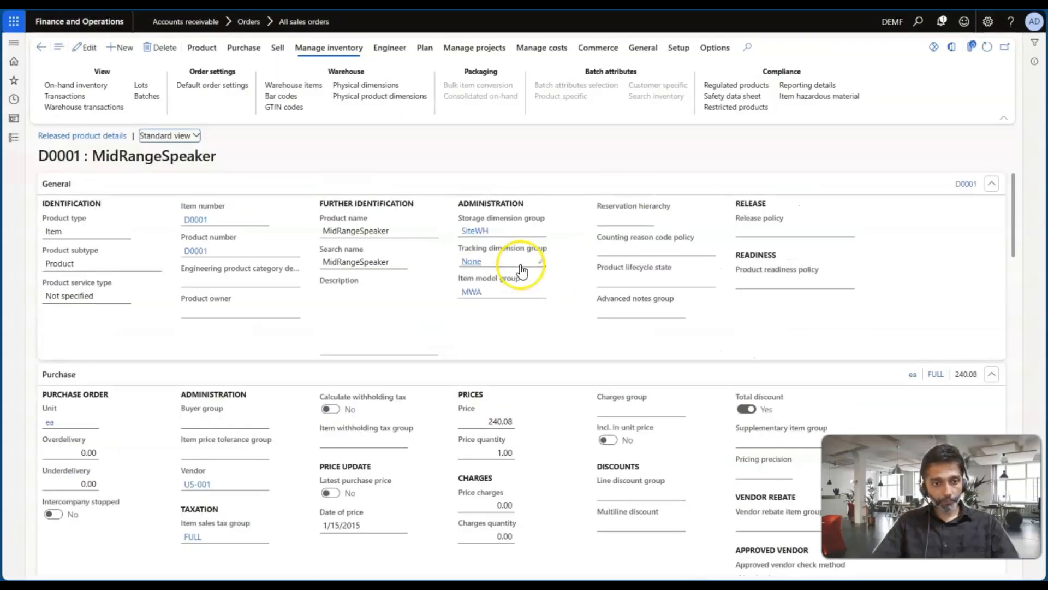
- Enable Direct delivery in the Deliver settings of released product D0001
{"action": "scroll", "coordinate": [285, 379], "scroll_direction": "down", "scroll_amount": 5}
{"action": "scroll", "coordinate": [285, 379], "scroll_direction": "down", "scroll_amount": 3}
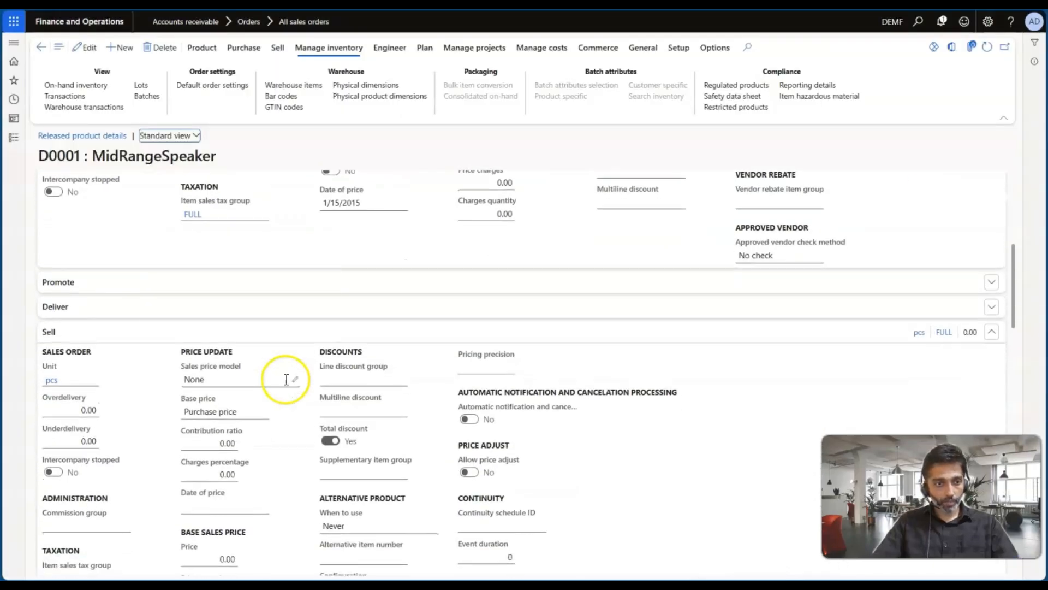
{"action": "left_click", "coordinate": [138, 252]}
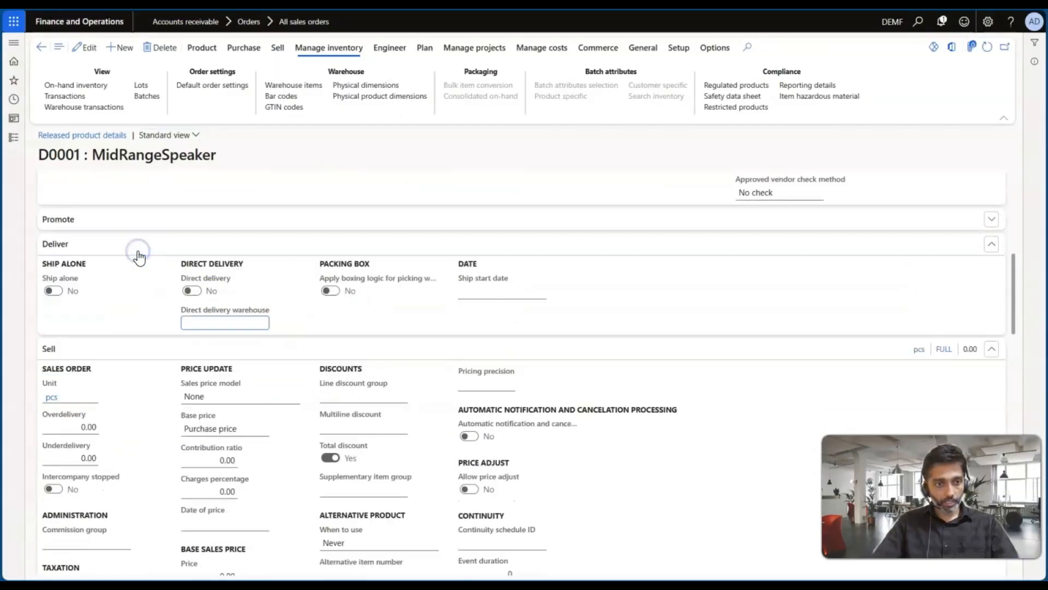
{"action": "left_click", "coordinate": [190, 291]}
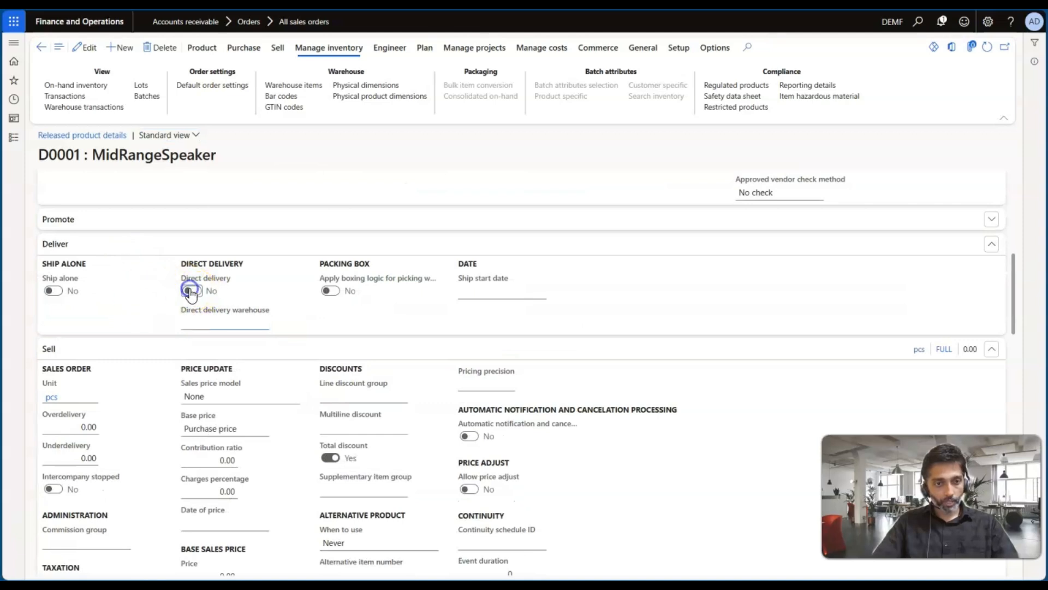
{"action": "left_click", "coordinate": [85, 47]}
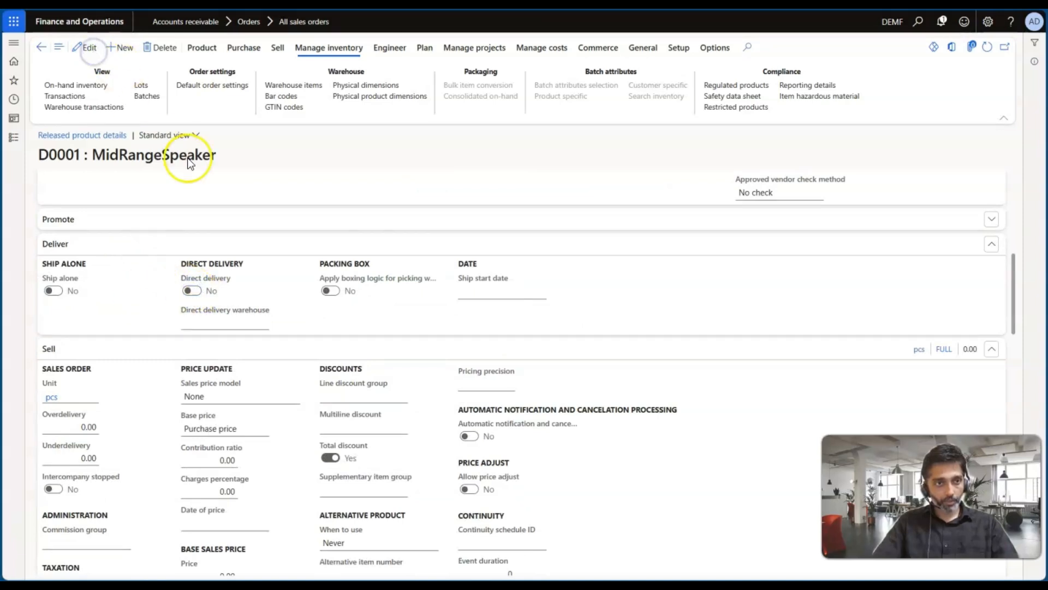
{"action": "left_click", "coordinate": [191, 290]}
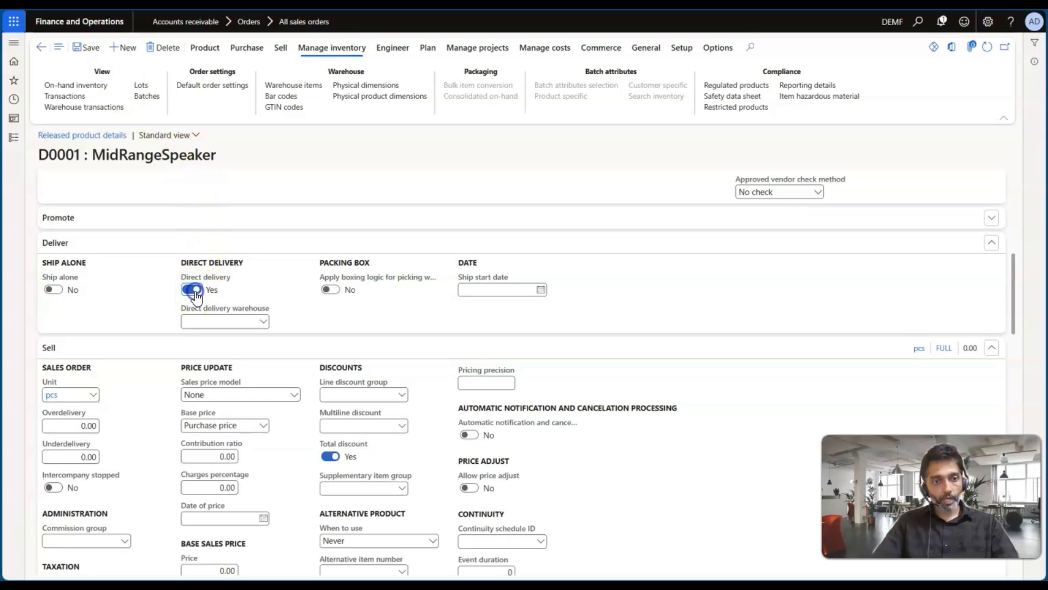
{"action": "left_click", "coordinate": [226, 285]}
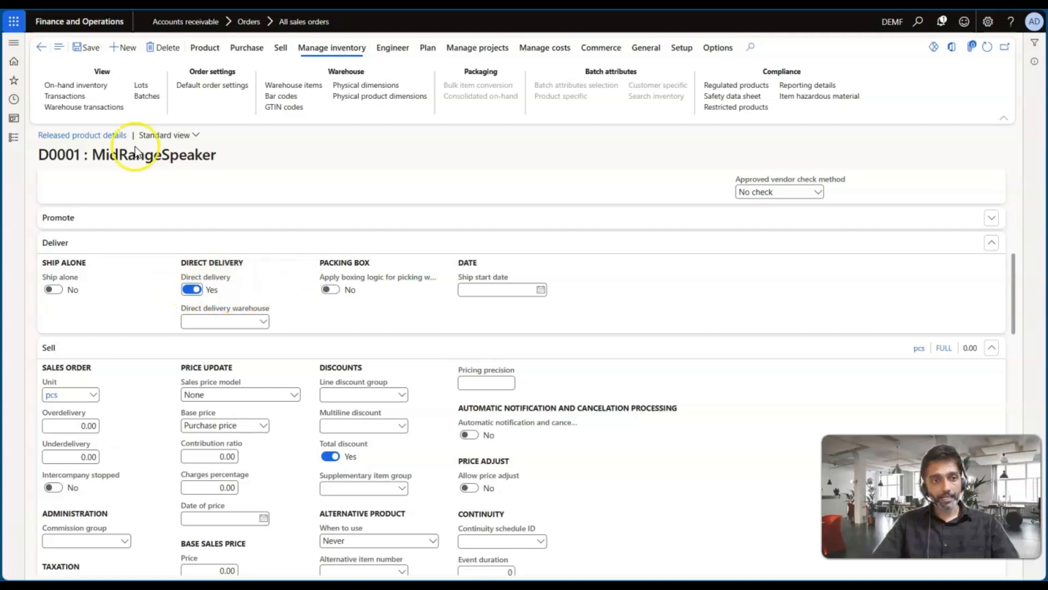
{"action": "left_click", "coordinate": [198, 291]}
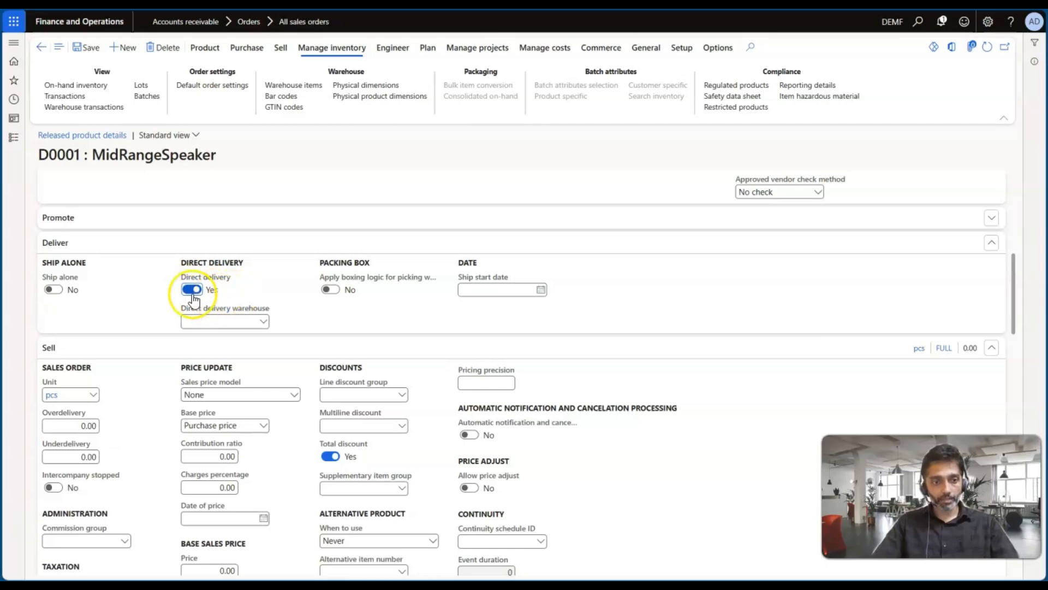
- Return to the new sales order and save it with its direct delivery line for D0001
{"action": "left_click", "coordinate": [40, 52]}
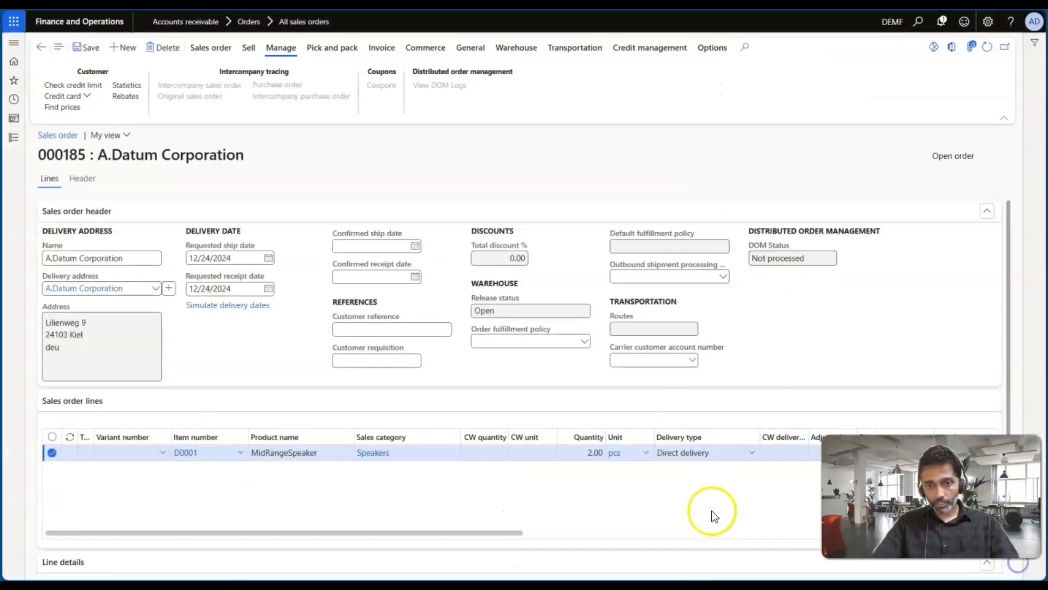
{"action": "left_click", "coordinate": [669, 463]}
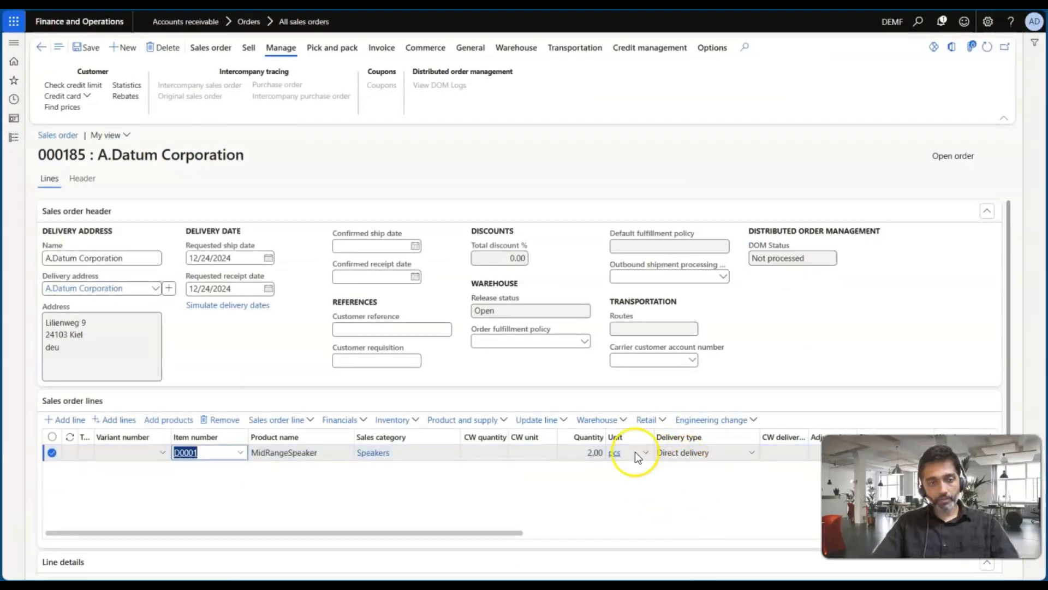
{"action": "left_click", "coordinate": [92, 49]}
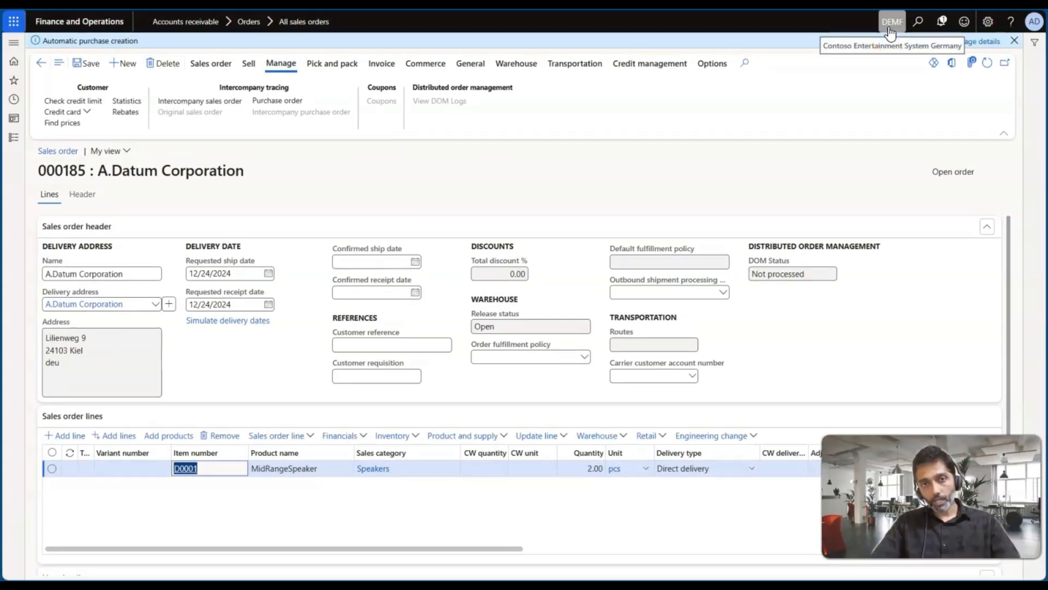
- Read the message details of the automatic purchase creation and dismiss the notification on the sales order
{"action": "left_click", "coordinate": [740, 148]}
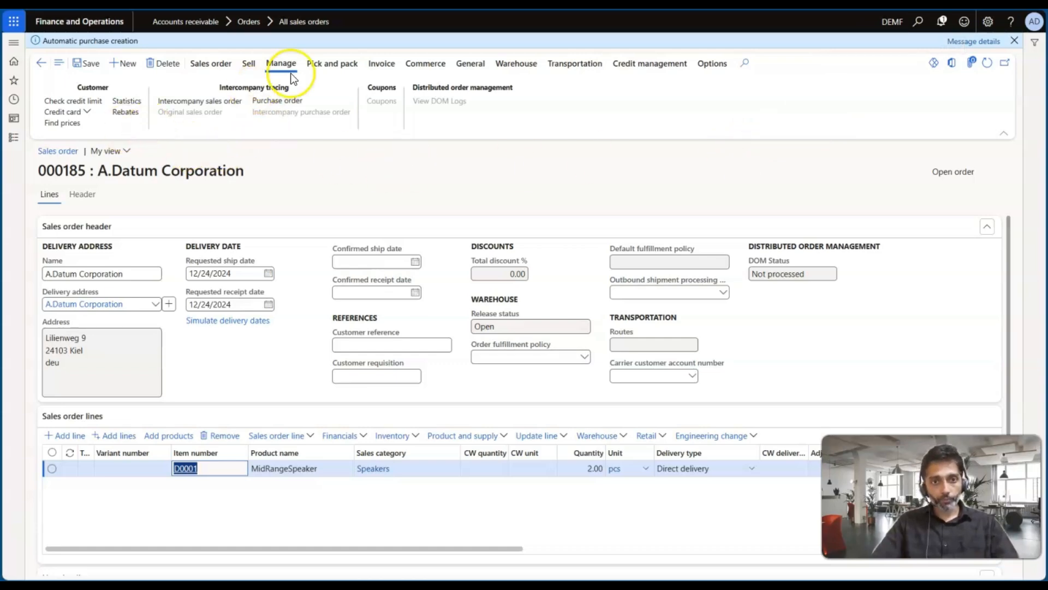
{"action": "left_click", "coordinate": [203, 102]}
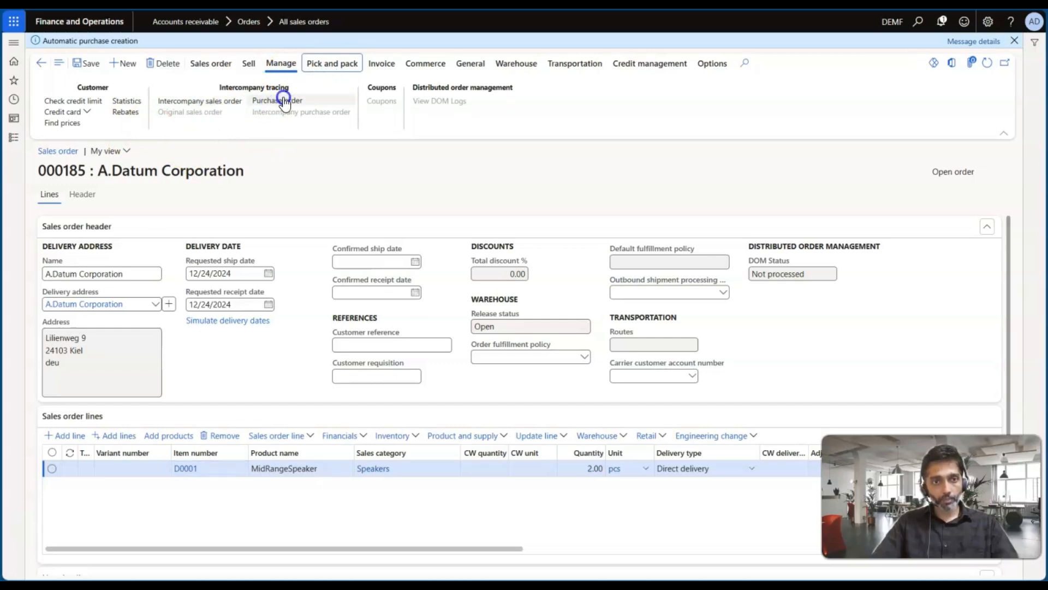
{"action": "left_click", "coordinate": [974, 41]}
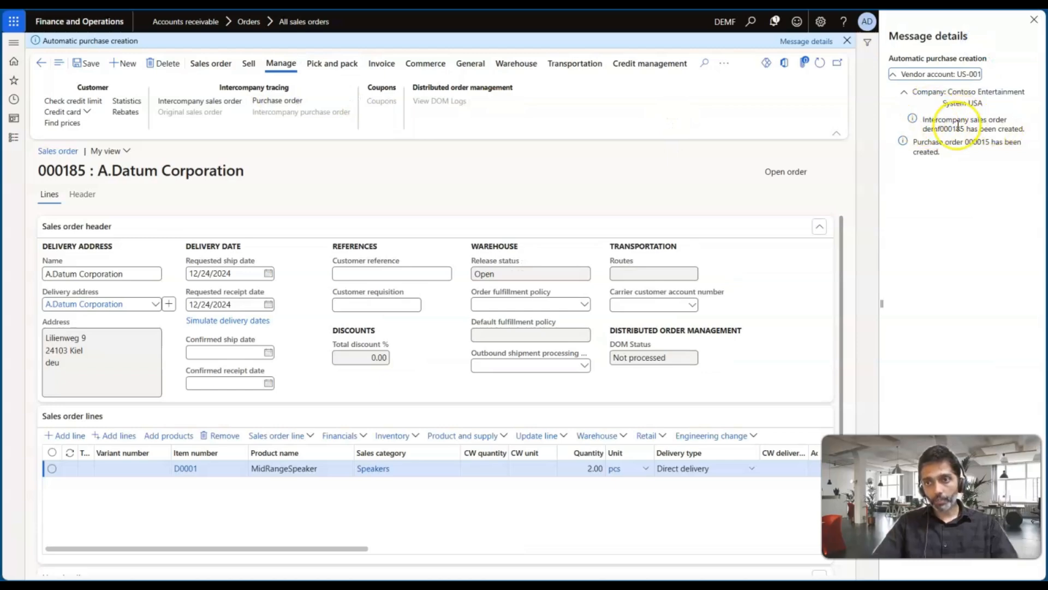
{"action": "left_click", "coordinate": [1034, 20]}
{"action": "left_click", "coordinate": [1014, 41]}
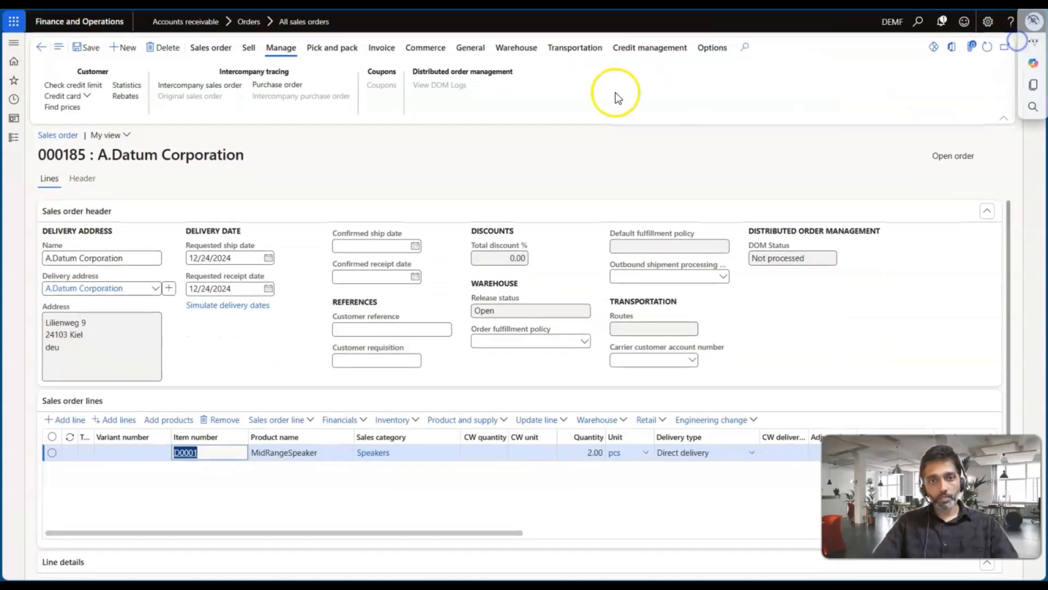
- Open the purchase order linked to the sales order, compare it with the chain slide, and dismiss the new workspace tip
{"action": "left_click", "coordinate": [276, 84]}
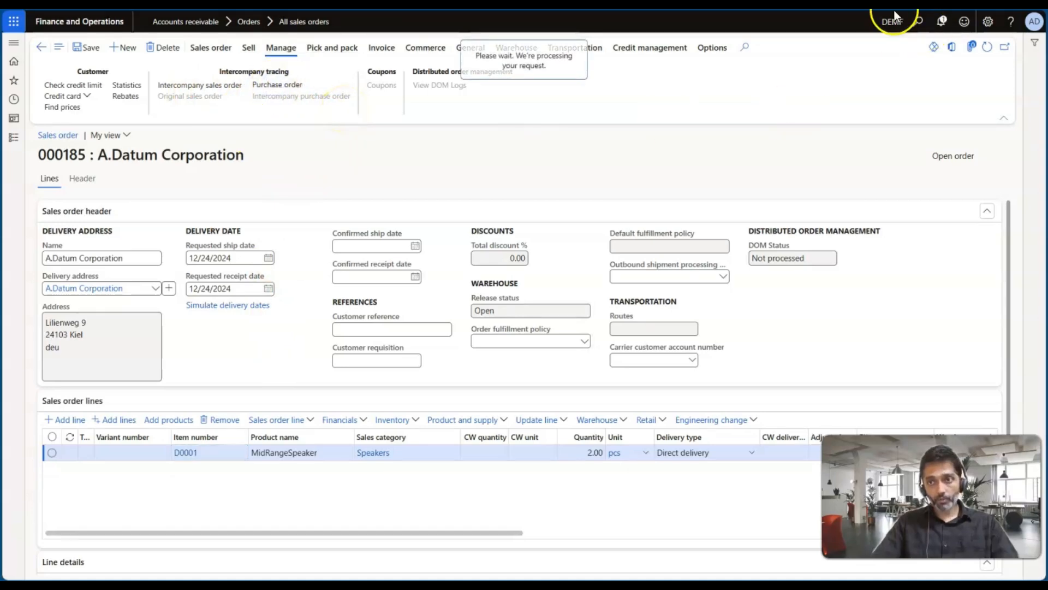
{"action": "key", "text": "alt+Tab"}
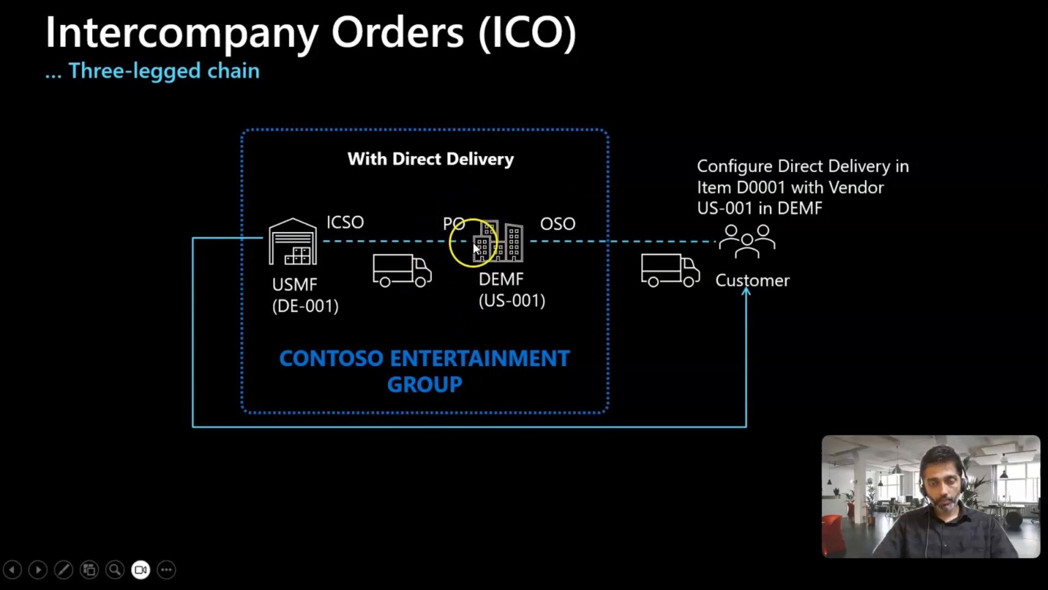
{"action": "key", "text": "alt+Tab"}
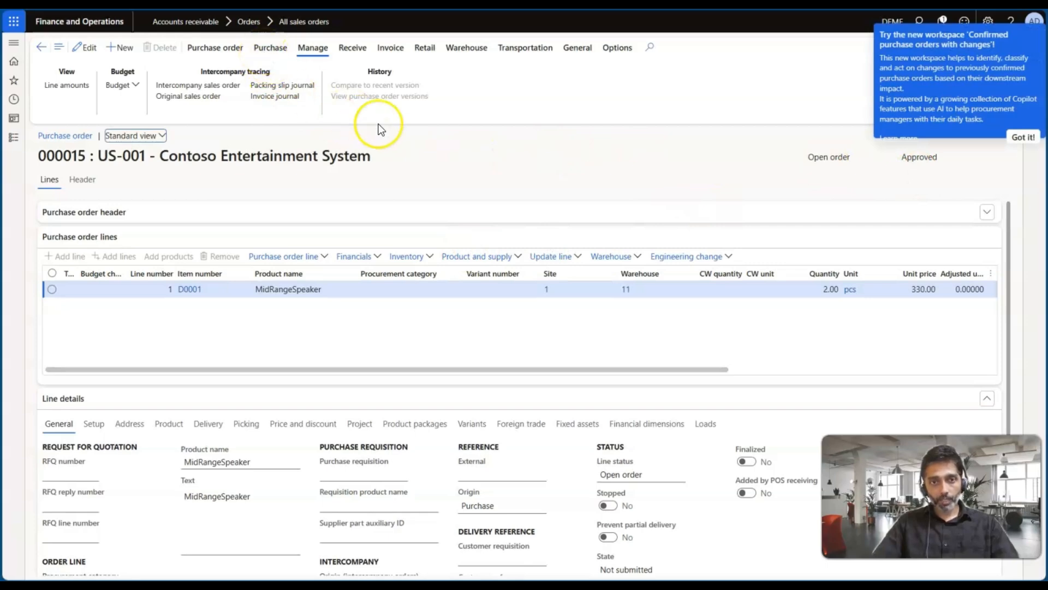
{"action": "left_click", "coordinate": [1020, 140]}
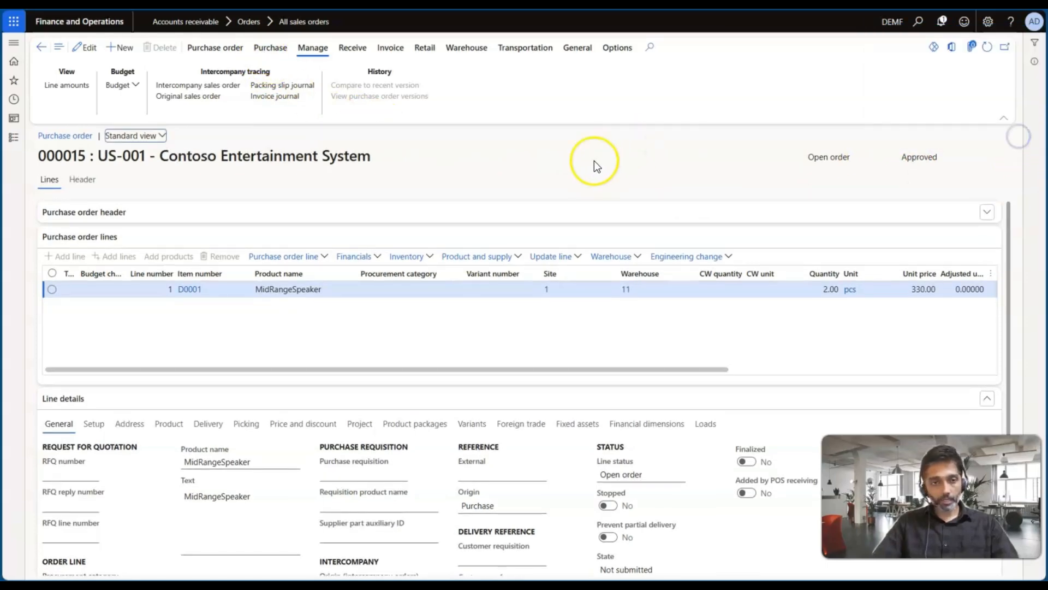
- Check the charges maintained for the purchase order's D0001 line and return to the order
{"action": "left_click", "coordinate": [420, 256]}
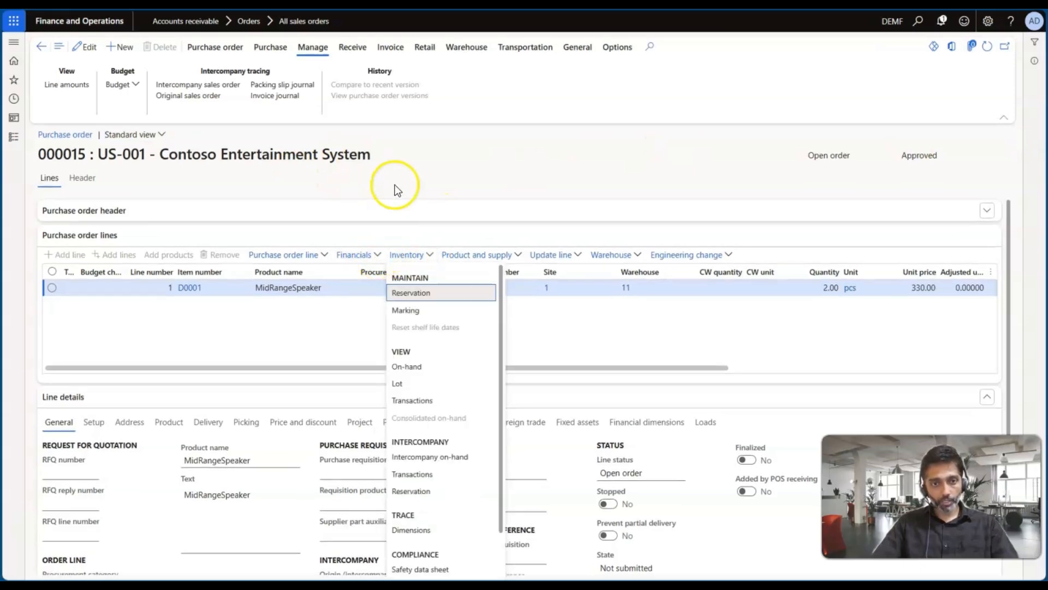
{"action": "left_click", "coordinate": [395, 186]}
{"action": "left_click", "coordinate": [371, 256]}
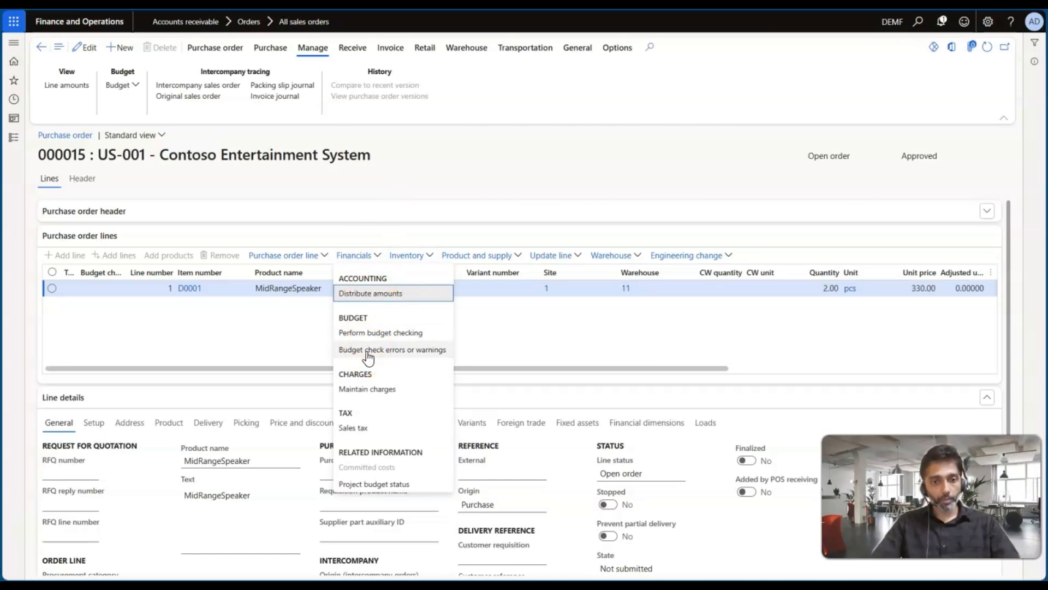
{"action": "left_click", "coordinate": [362, 389]}
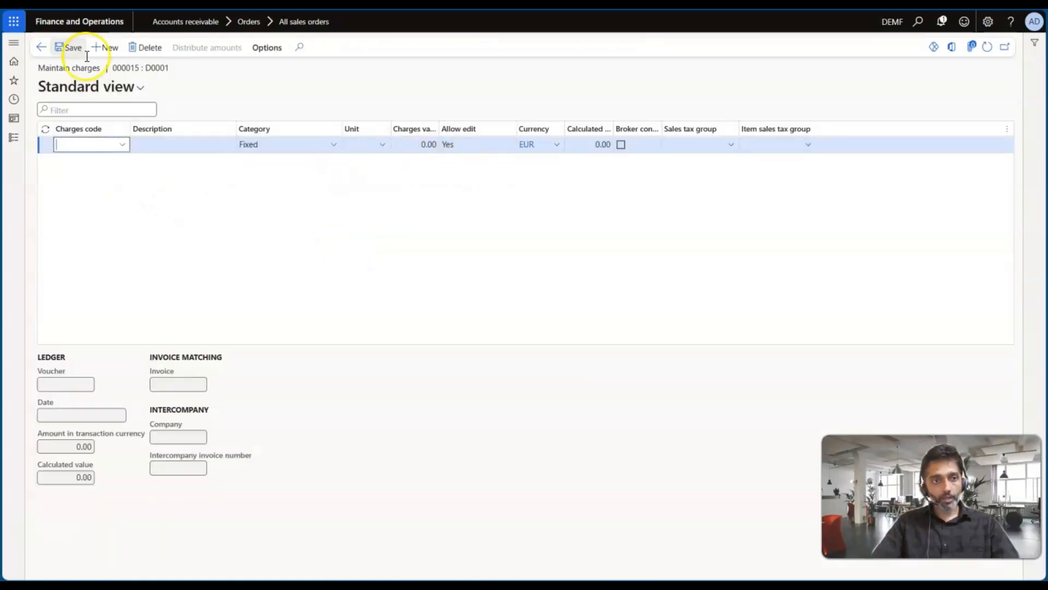
{"action": "left_click", "coordinate": [40, 48]}
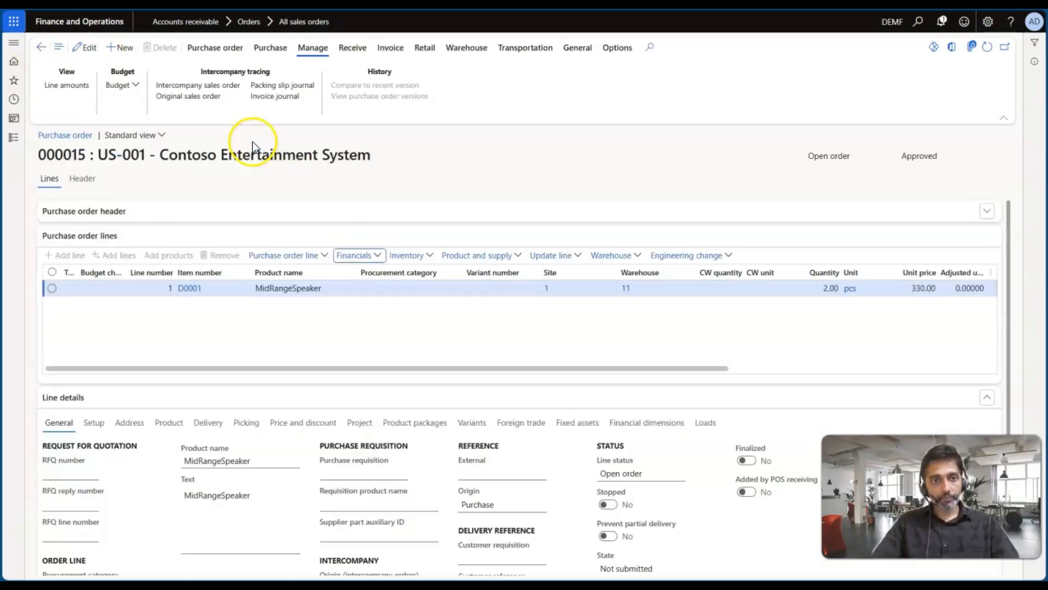
- Review the direct delivery chain slide and open the linked intercompany sales order in USMF from the purchase order
{"action": "key", "text": "alt+Tab"}
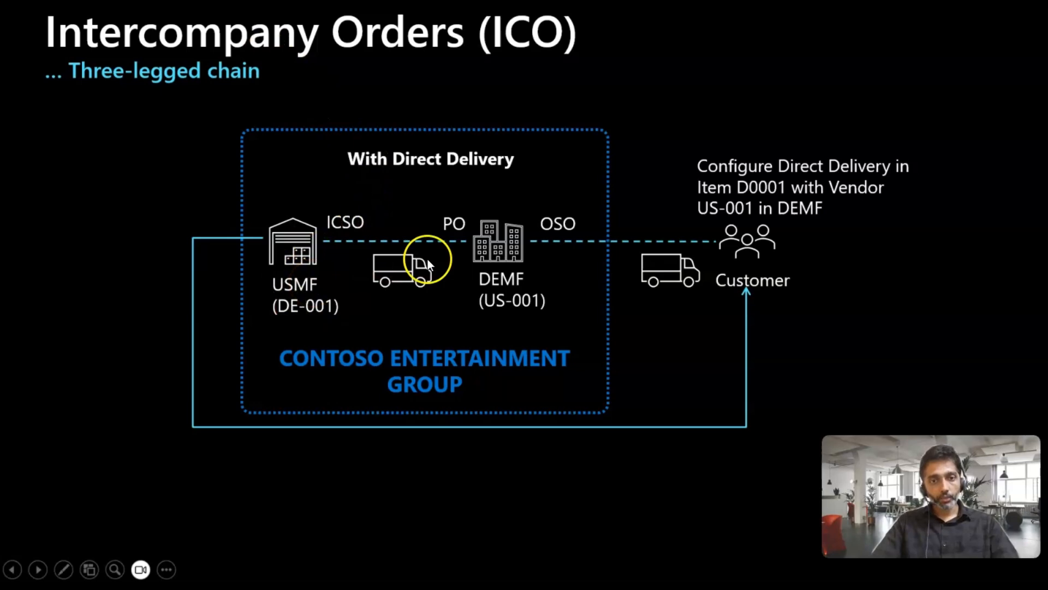
{"action": "key", "text": "alt+Tab"}
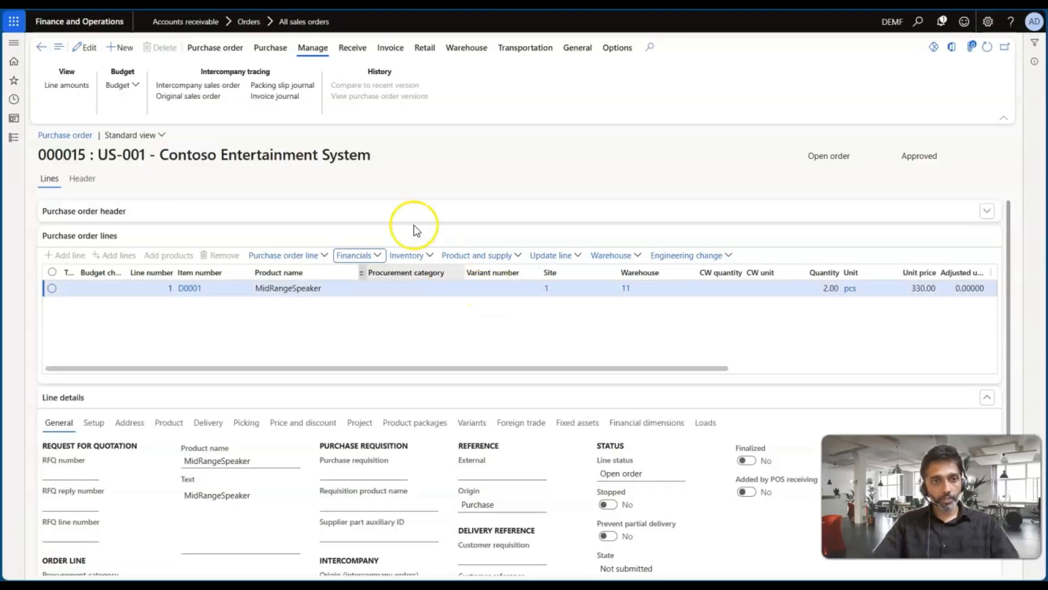
{"action": "left_click", "coordinate": [212, 96]}
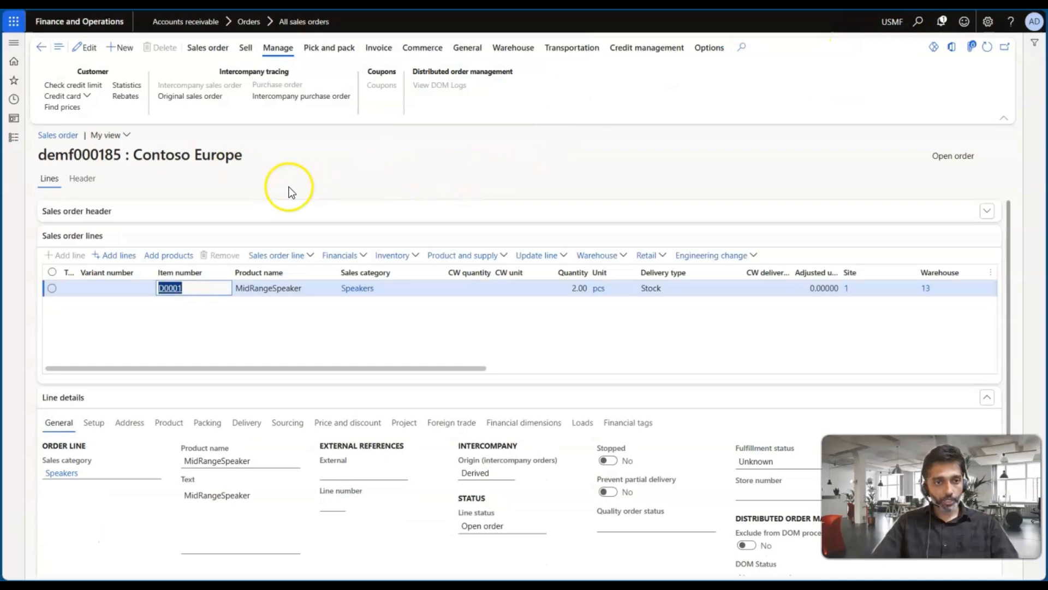
{"action": "key", "text": "alt+Tab"}
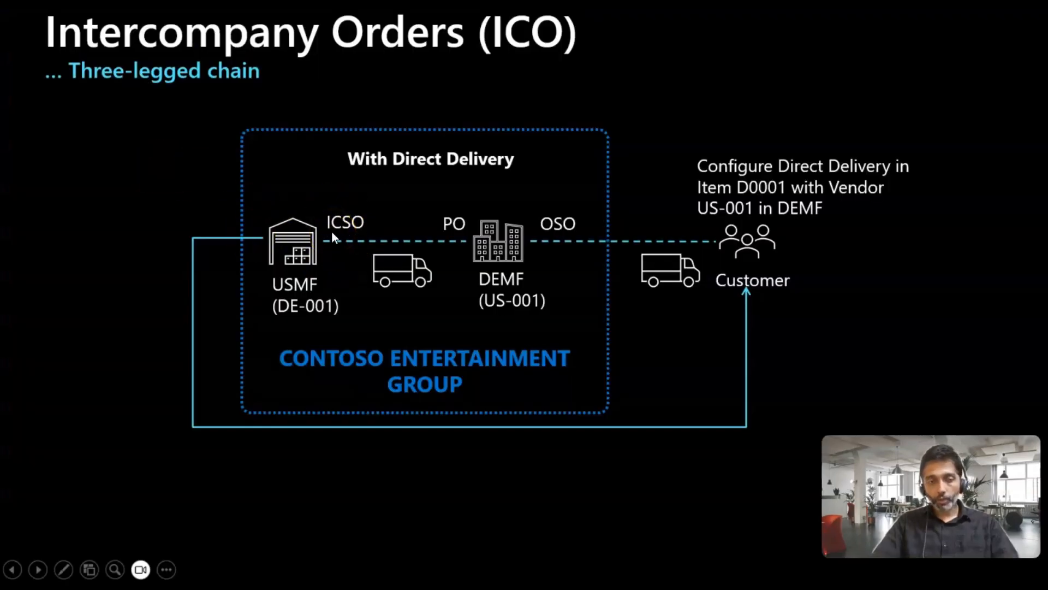
{"action": "key", "text": "alt+Tab"}
- Add a FREIGHT charge with a value of 2.3 to the intercompany sales order's D0001 line and save it
{"action": "left_click", "coordinate": [346, 255]}
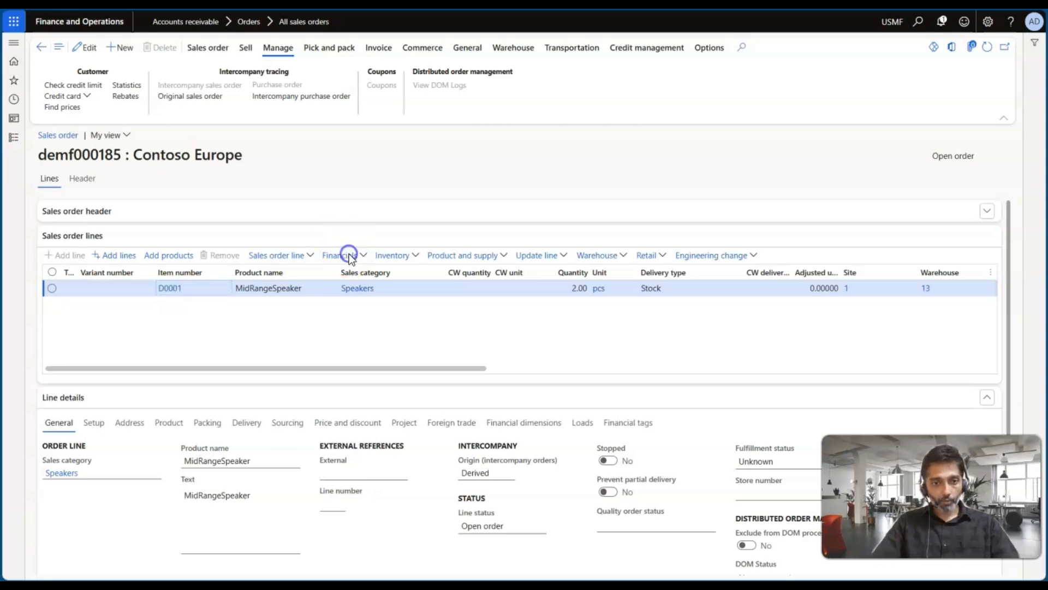
{"action": "left_click", "coordinate": [352, 333]}
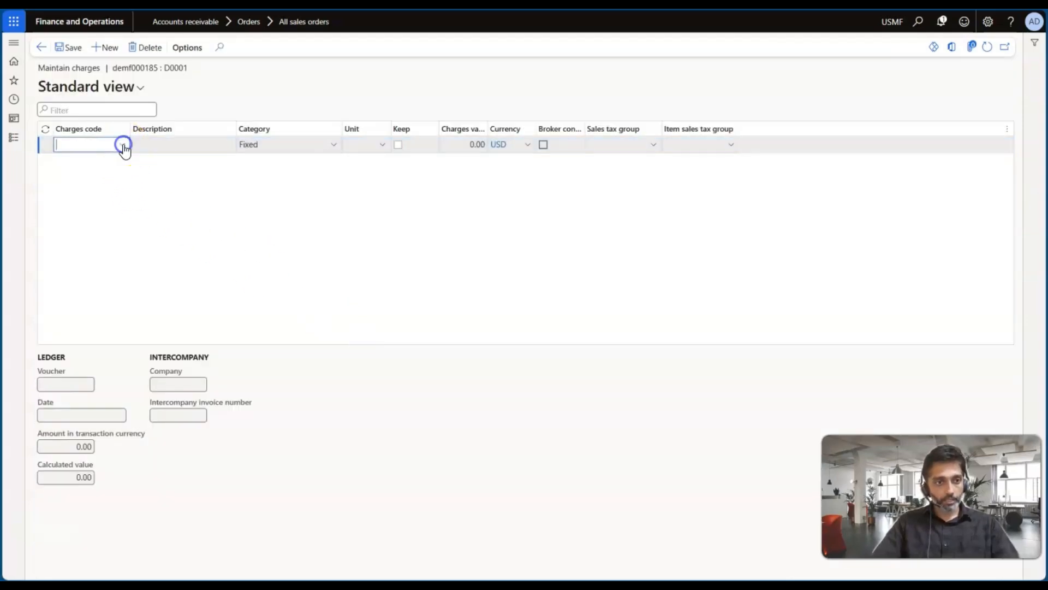
{"action": "left_click", "coordinate": [123, 145]}
{"action": "left_click", "coordinate": [119, 190]}
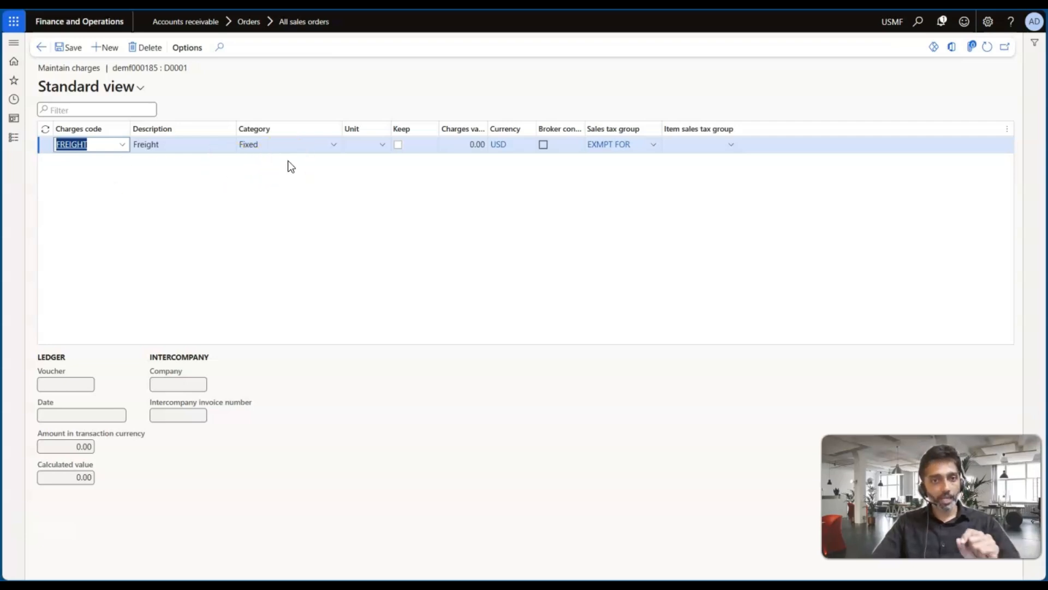
{"action": "left_click", "coordinate": [401, 165]}
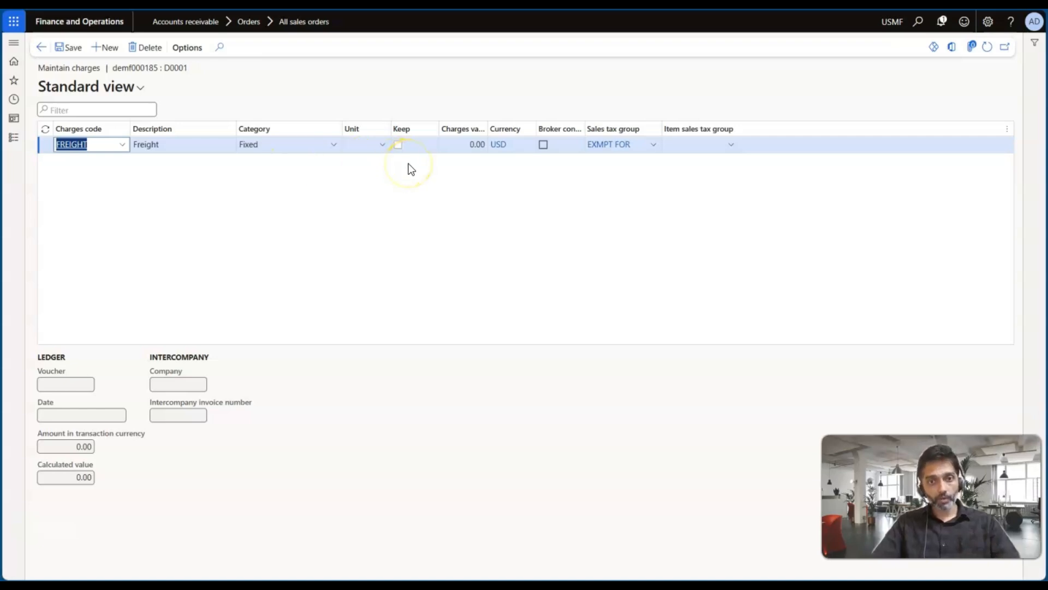
{"action": "left_click", "coordinate": [469, 146]}
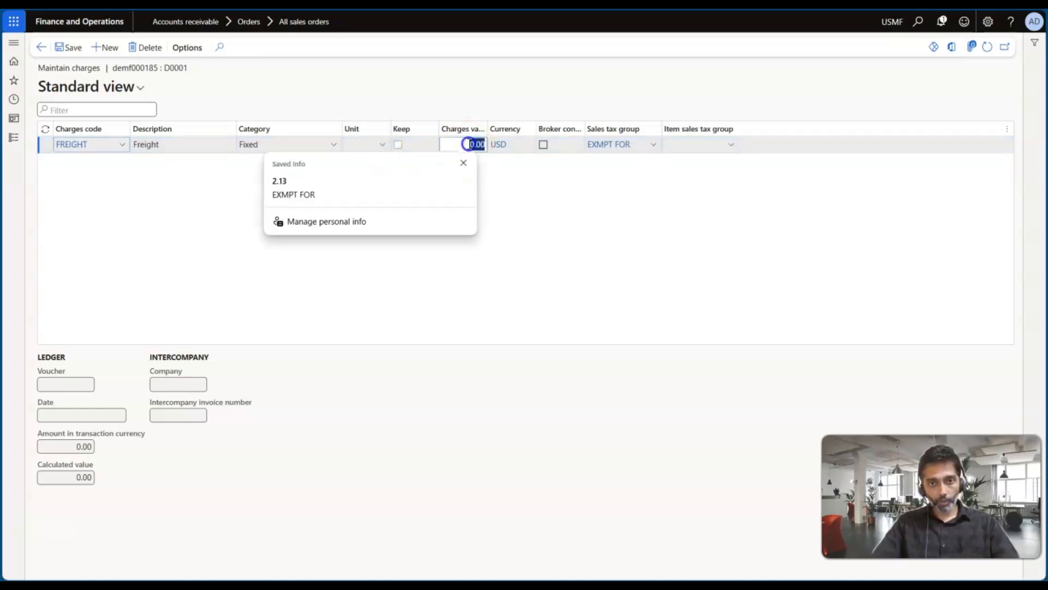
{"action": "type", "text": "2.6"}
{"action": "key", "text": "Tab"}
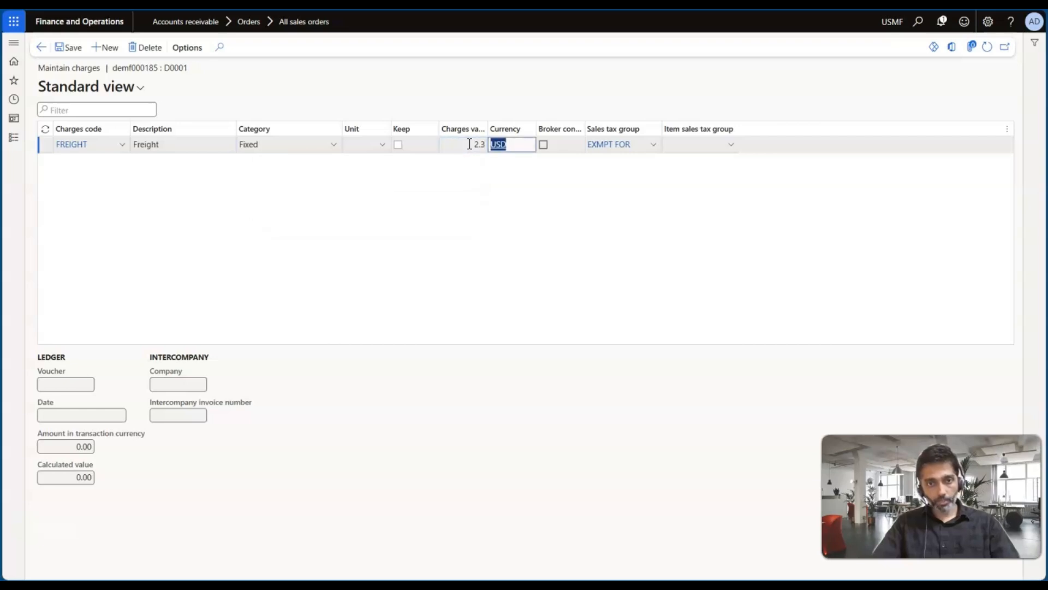
{"action": "left_click", "coordinate": [70, 48]}
{"action": "left_click", "coordinate": [41, 46]}
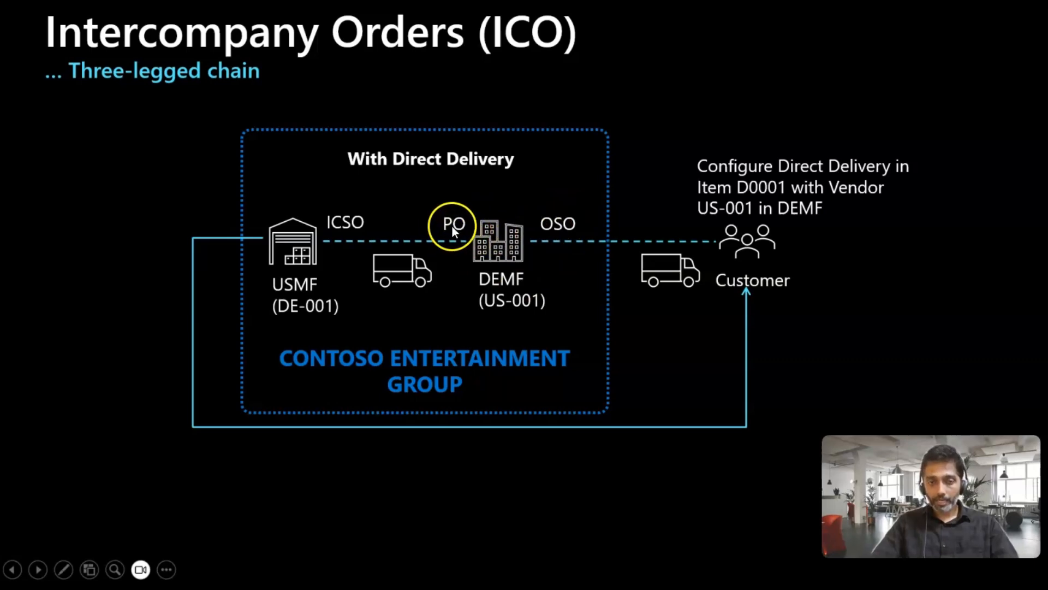
- Open the intercompany purchase order in DEMF from the intercompany sales order, checking its place on the chain slide
{"action": "key", "text": "alt+Tab"}
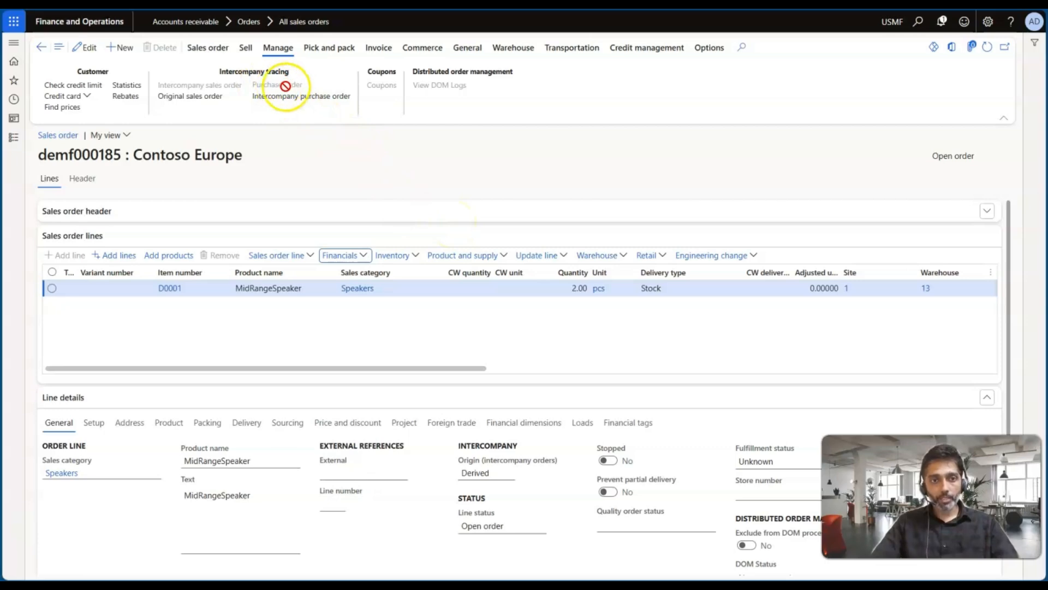
{"action": "left_click", "coordinate": [307, 101]}
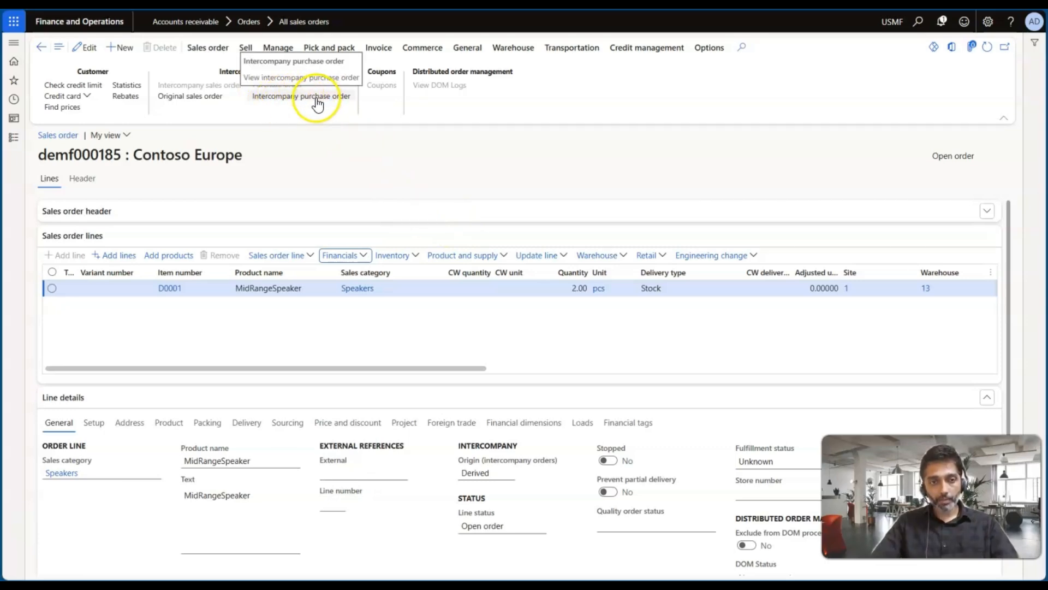
{"action": "left_click", "coordinate": [317, 104]}
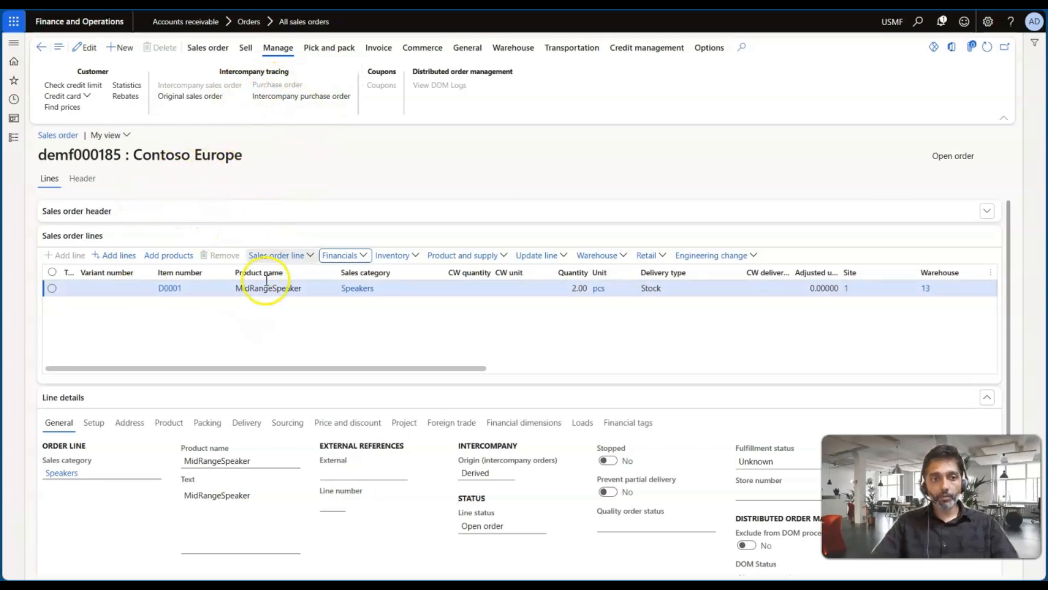
{"action": "key", "text": "alt+Tab"}
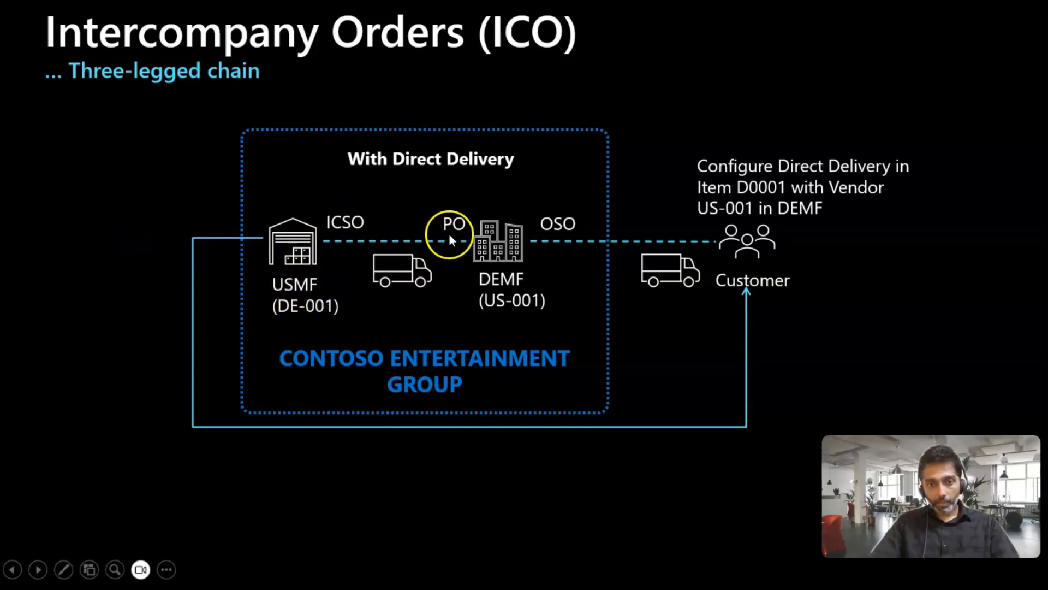
{"action": "key", "text": "alt+Tab"}
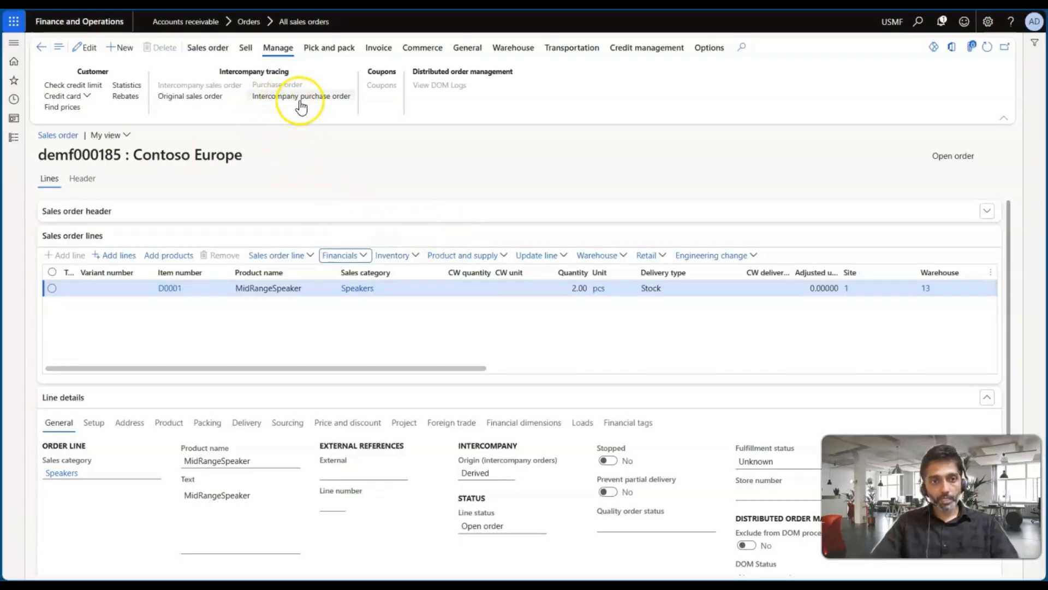
{"action": "left_click", "coordinate": [287, 98]}
{"action": "left_click", "coordinate": [288, 102]}
{"action": "left_click", "coordinate": [293, 103]}
{"action": "left_click", "coordinate": [292, 102]}
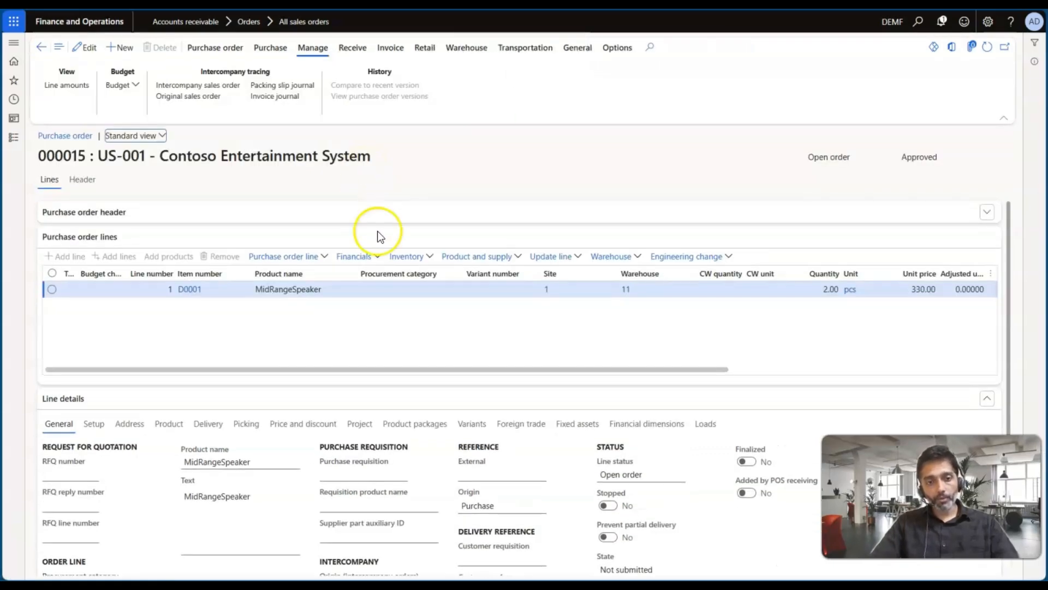
- Review the charges on the purchase order's D0001 line against the chain slide, and return to the intercompany sales order in USMF
{"action": "left_click", "coordinate": [366, 257]}
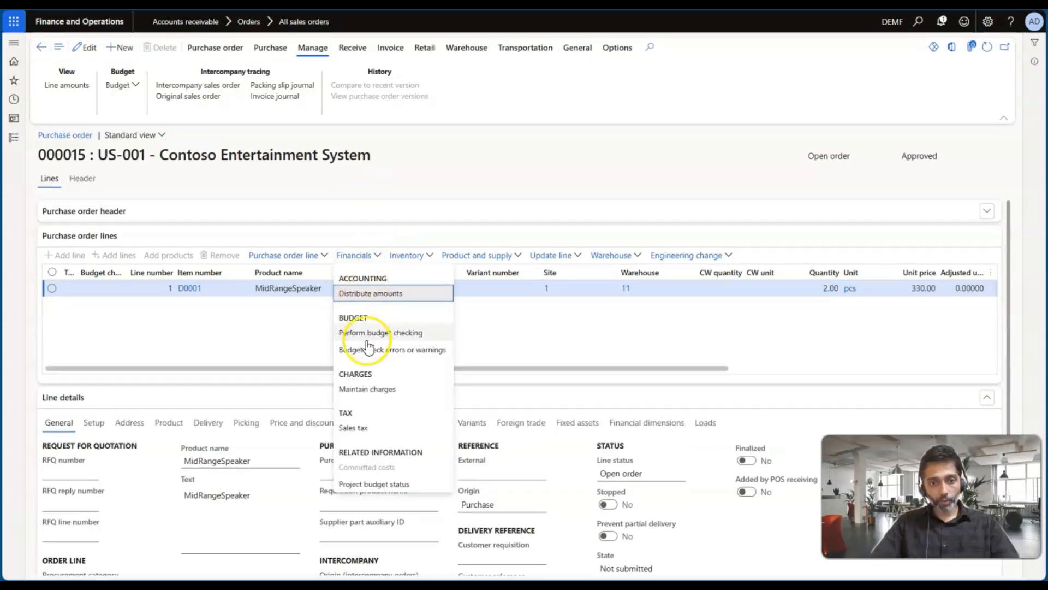
{"action": "left_click", "coordinate": [364, 388]}
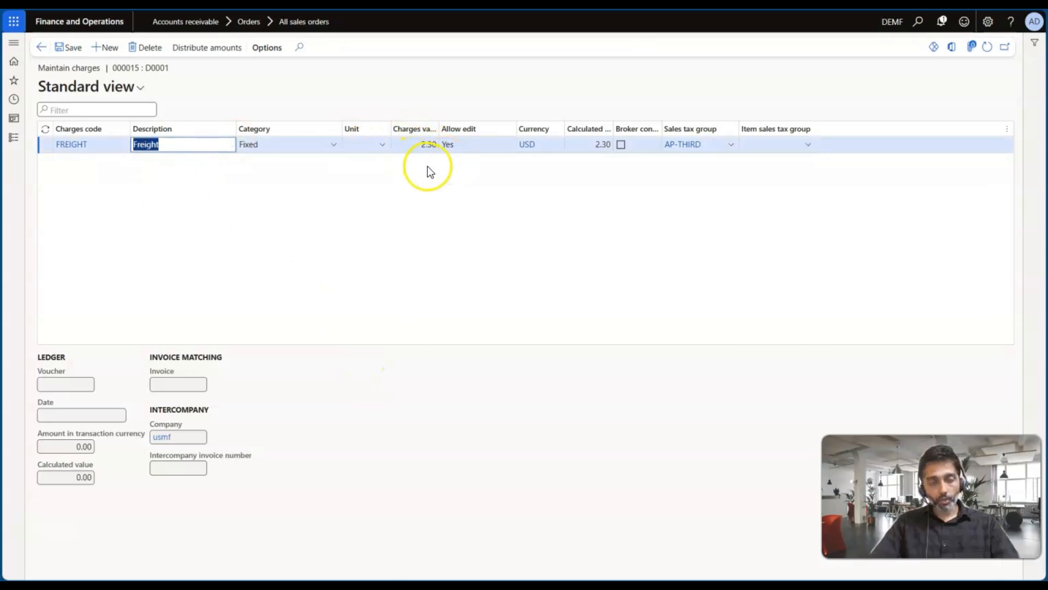
{"action": "key", "text": "alt+Tab"}
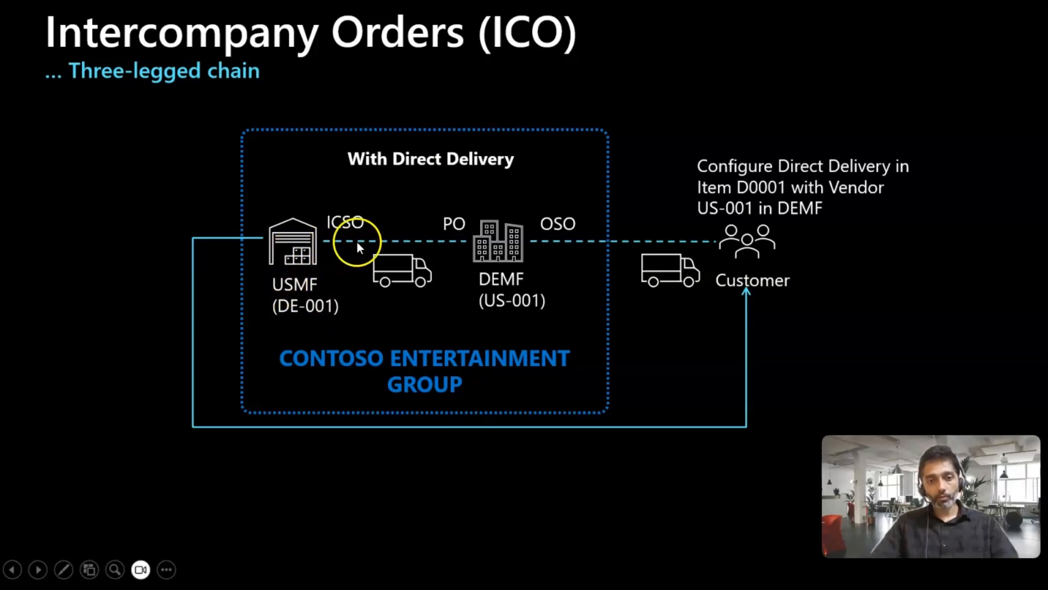
{"action": "key", "text": "alt+Tab"}
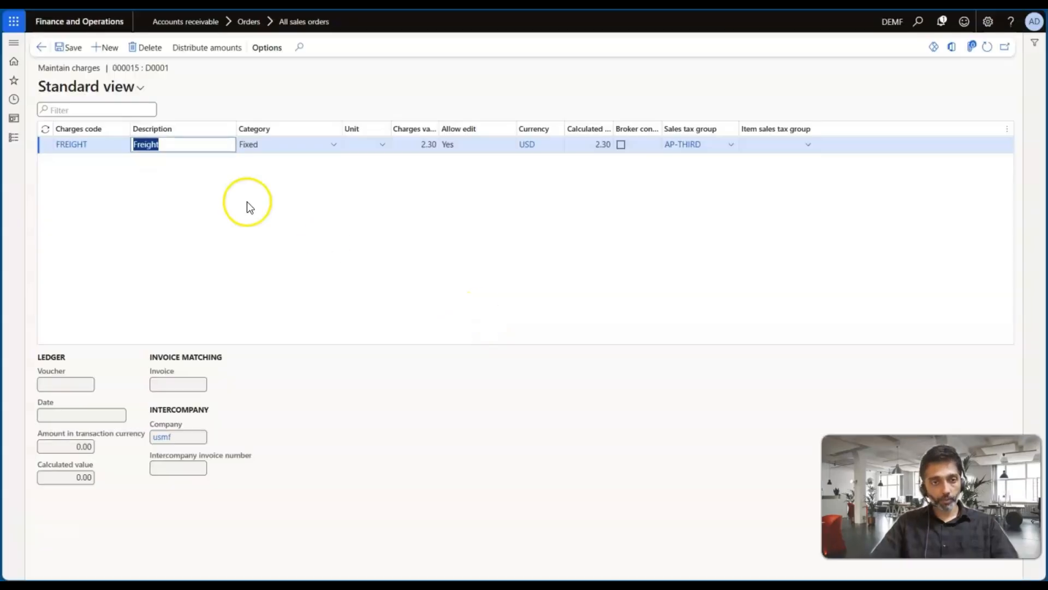
{"action": "left_click", "coordinate": [39, 47]}
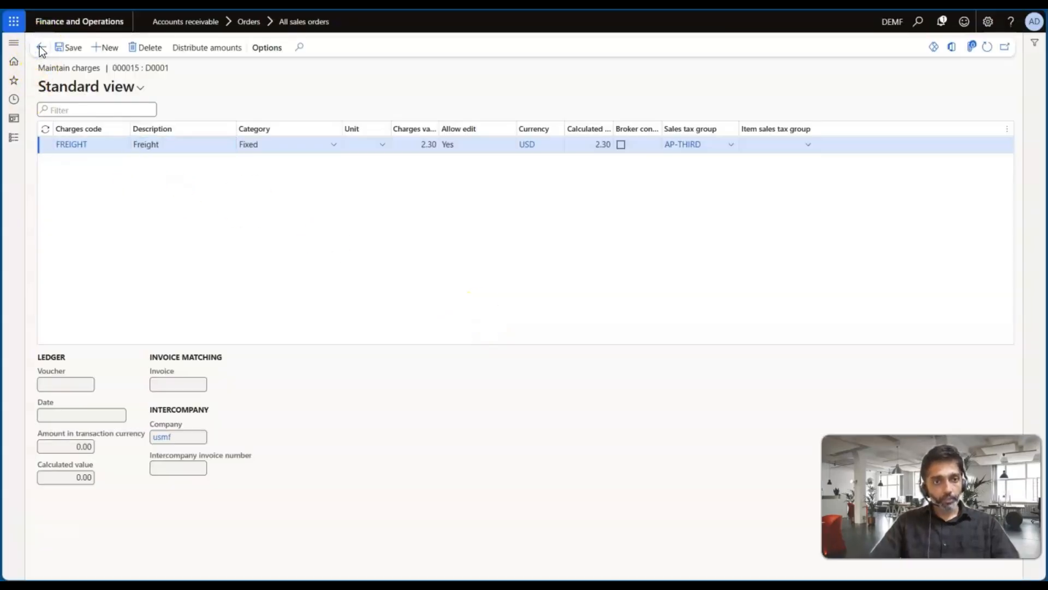
{"action": "left_click", "coordinate": [220, 87]}
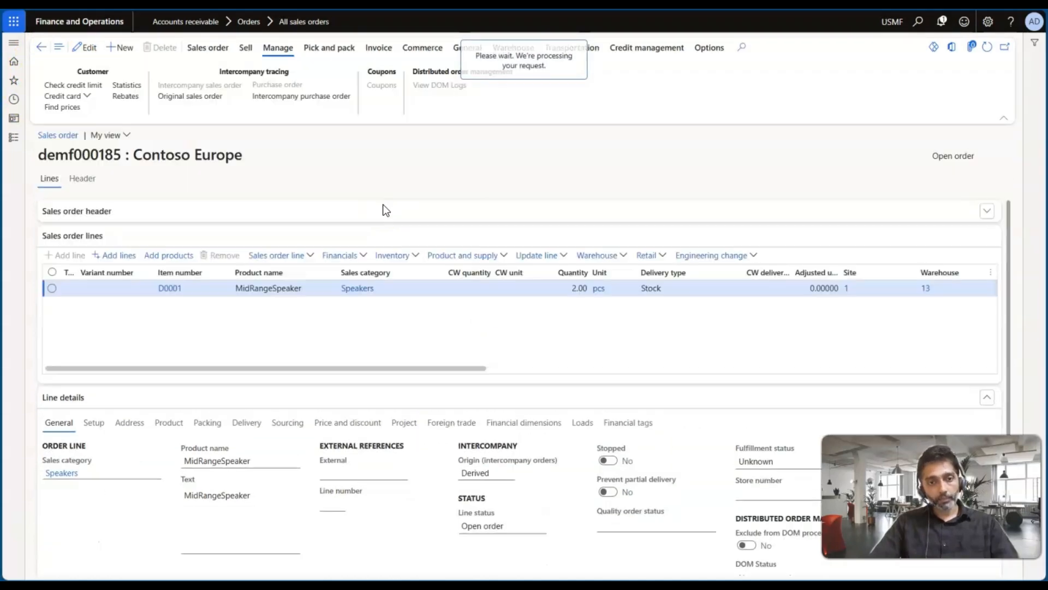
- Open packing slip posting for the intercompany sales order in USMF and open picking for its D0001 line
{"action": "key", "text": "alt+Tab"}
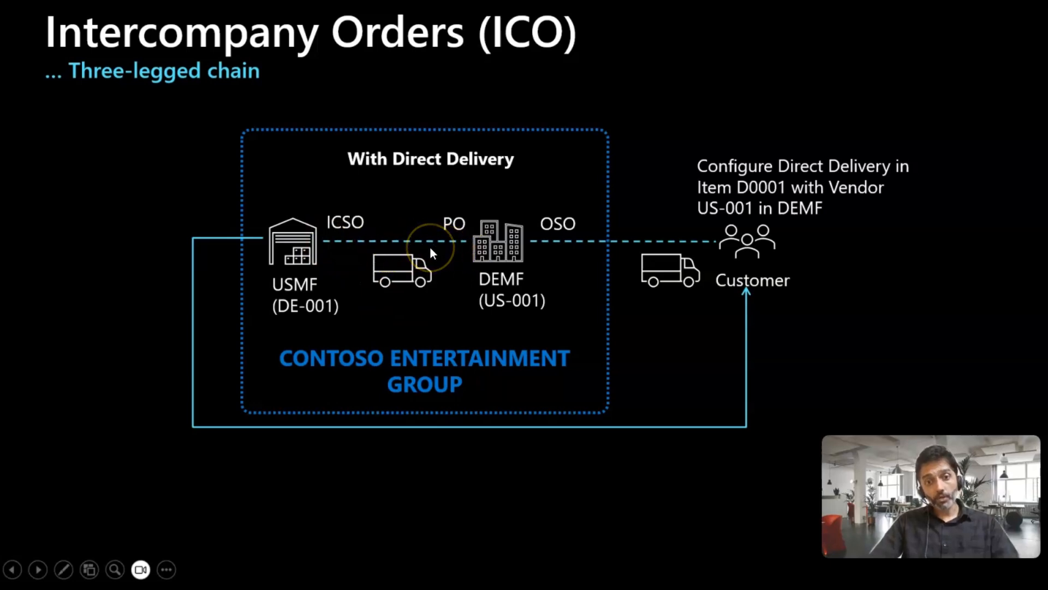
{"action": "key", "text": "alt+Tab"}
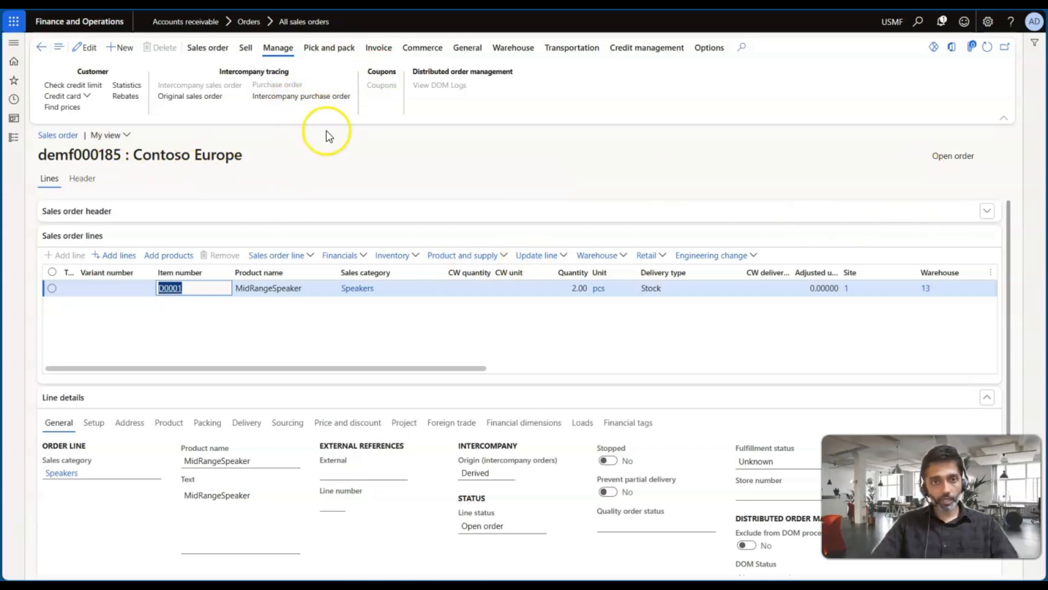
{"action": "left_click", "coordinate": [330, 47]}
{"action": "left_click", "coordinate": [174, 85]}
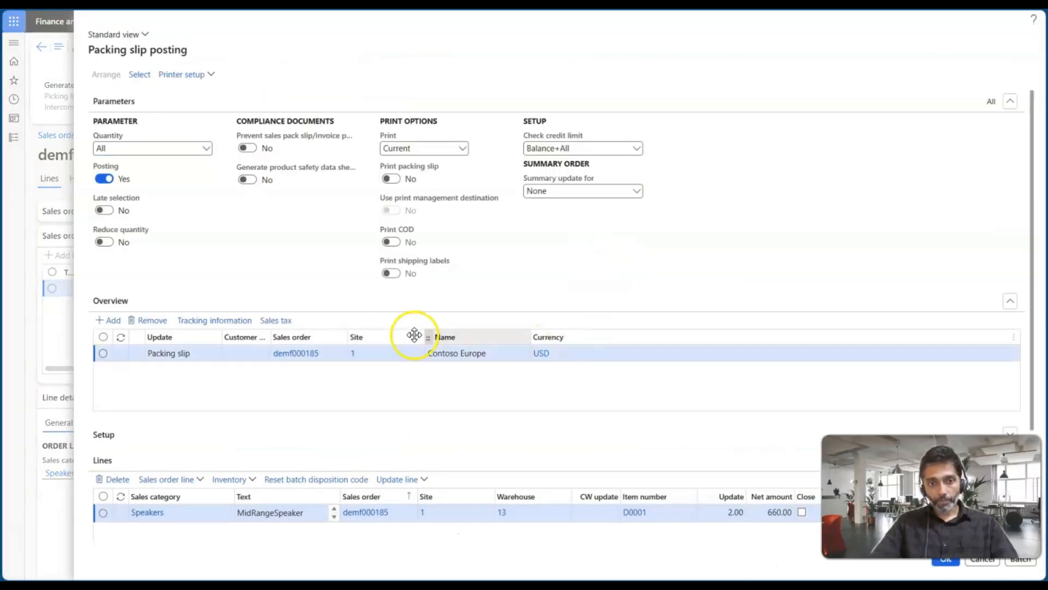
{"action": "scroll", "coordinate": [443, 414], "scroll_direction": "down", "scroll_amount": 3}
{"action": "left_click", "coordinate": [422, 343]}
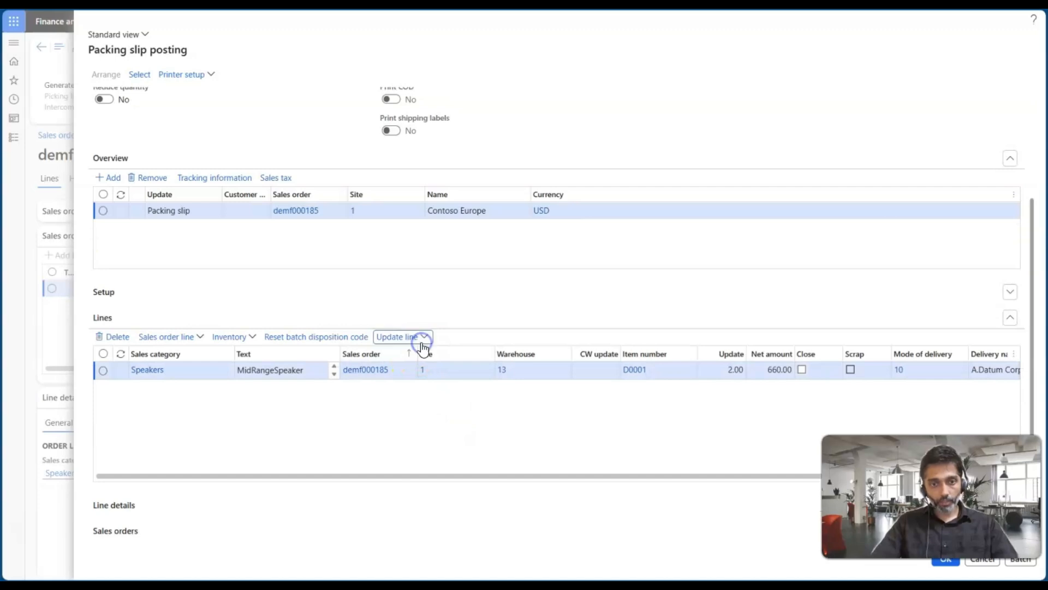
{"action": "left_click", "coordinate": [393, 396]}
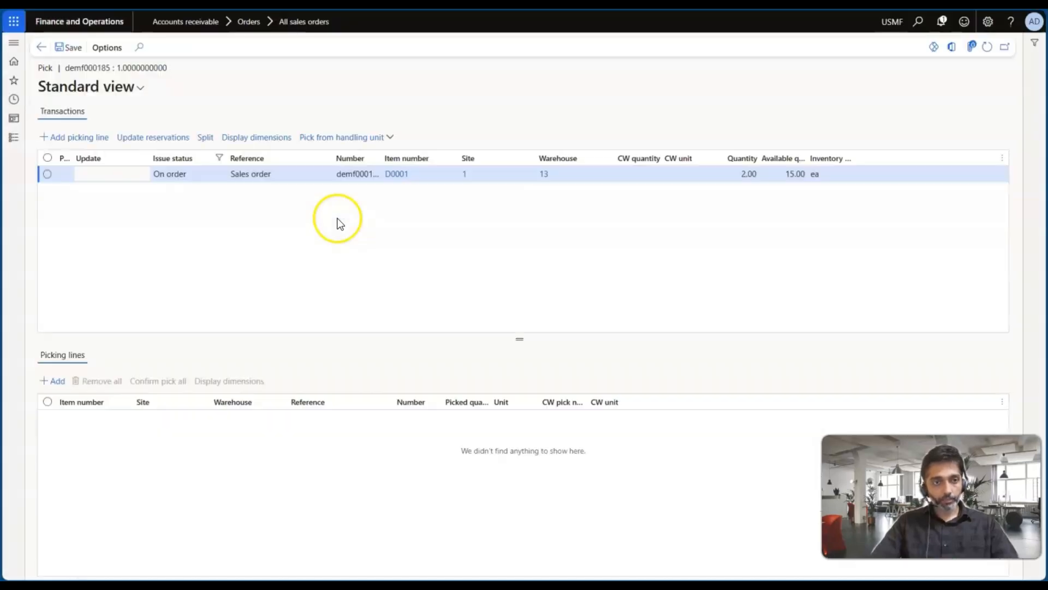
- Reserve a quantity of 2 at site 1 for the D0001 line and return to the packing slip posting
{"action": "left_click", "coordinate": [151, 138]}
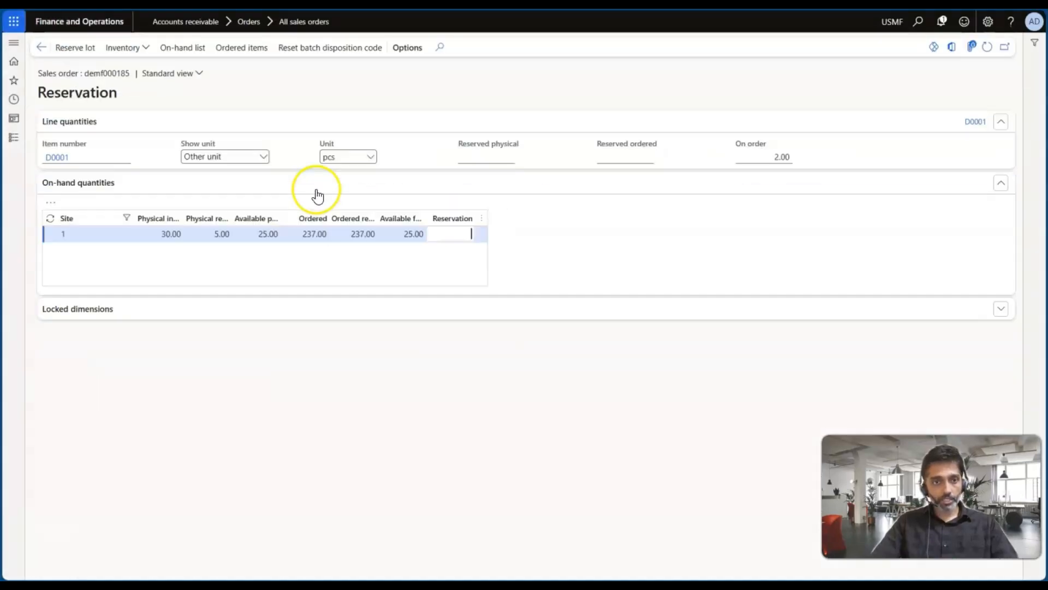
{"action": "left_click", "coordinate": [423, 234]}
{"action": "type", "text": "2"}
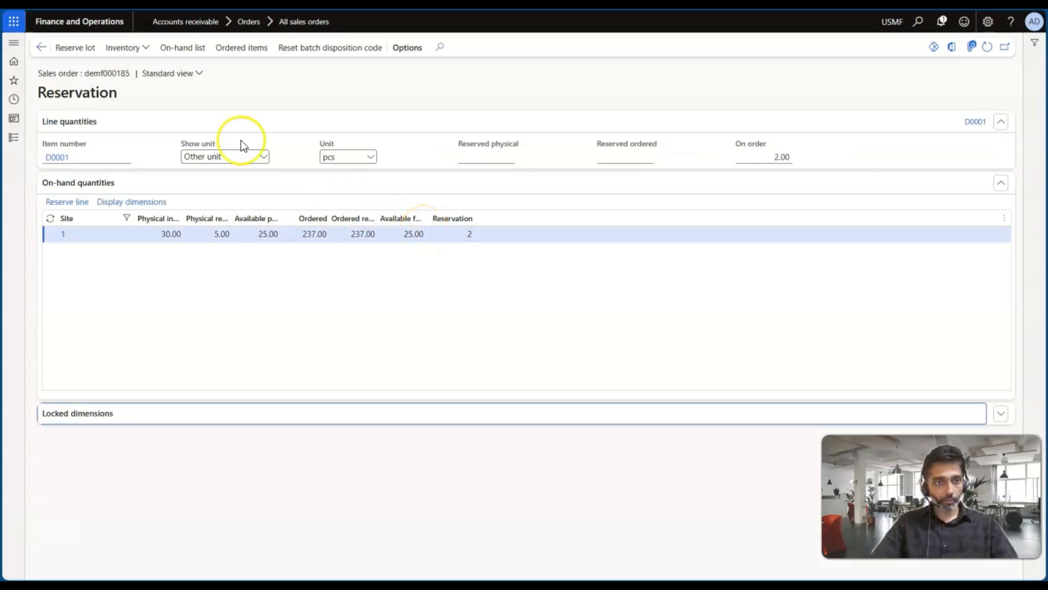
{"action": "left_click", "coordinate": [40, 47]}
{"action": "left_click", "coordinate": [39, 47]}
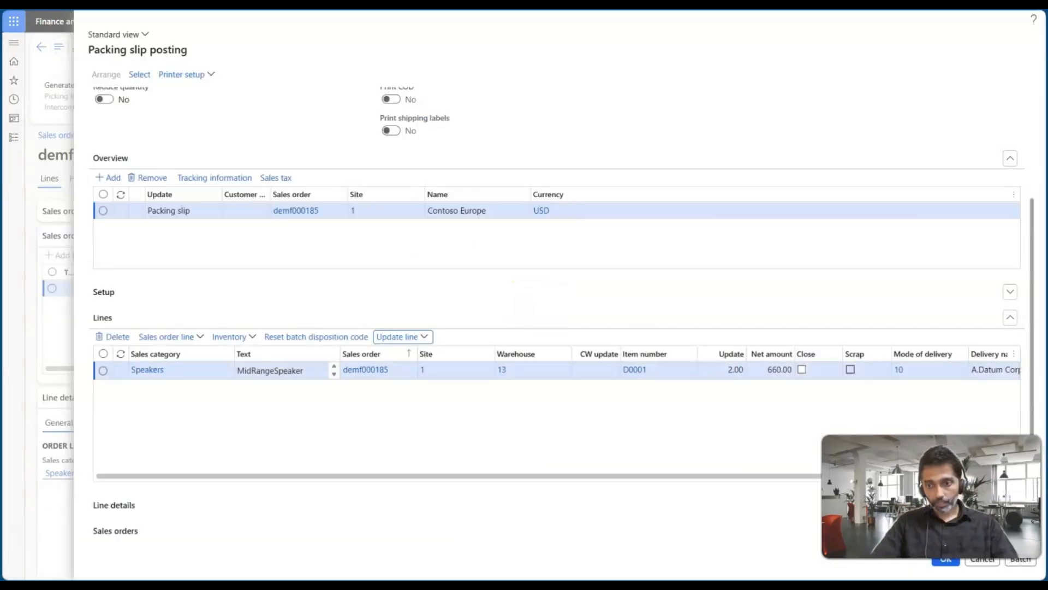
- Post the packing slip without printing it, and check the intercompany sales order's status
{"action": "left_click", "coordinate": [947, 559]}
{"action": "left_click", "coordinate": [637, 269]}
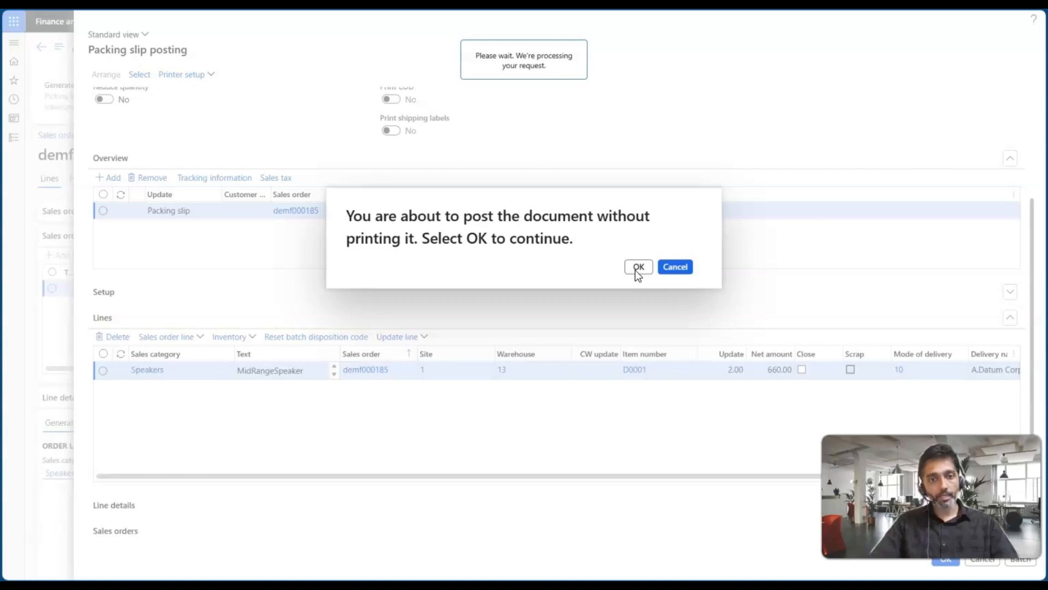
{"action": "left_click", "coordinate": [637, 268]}
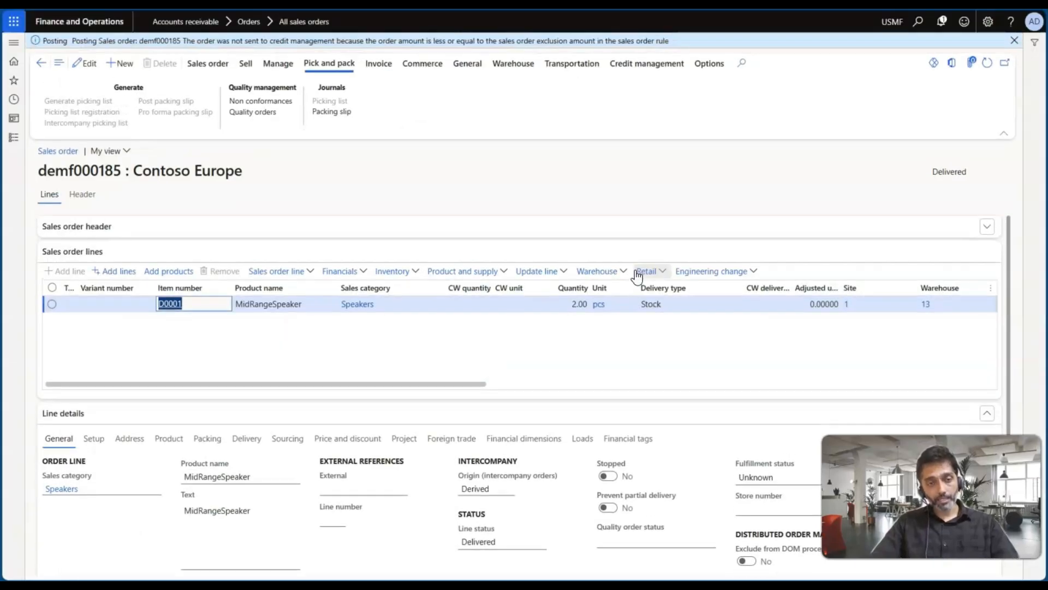
{"action": "double_click", "coordinate": [949, 172]}
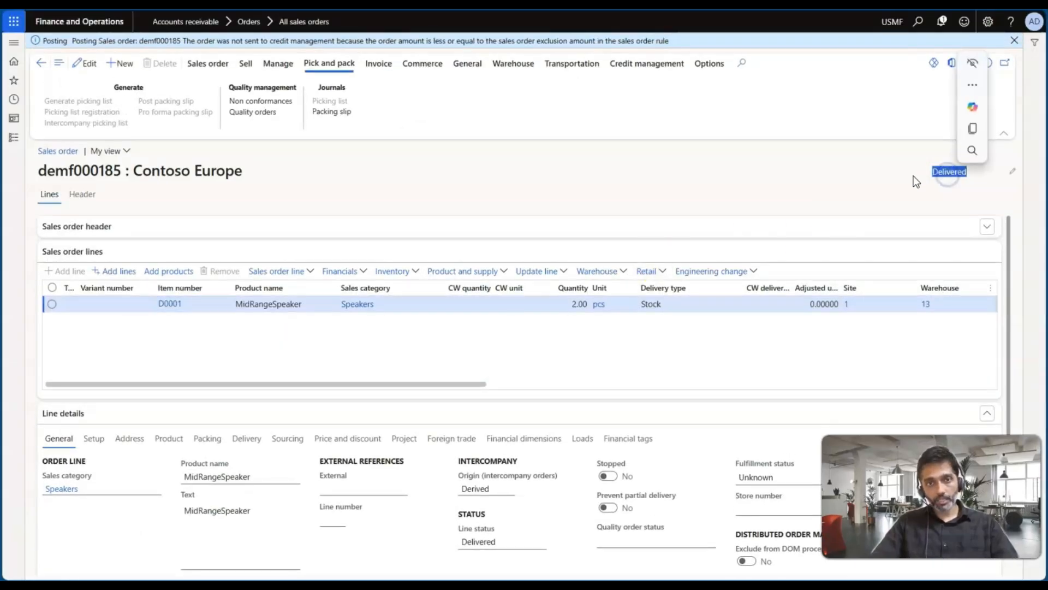
{"action": "double_click", "coordinate": [952, 173]}
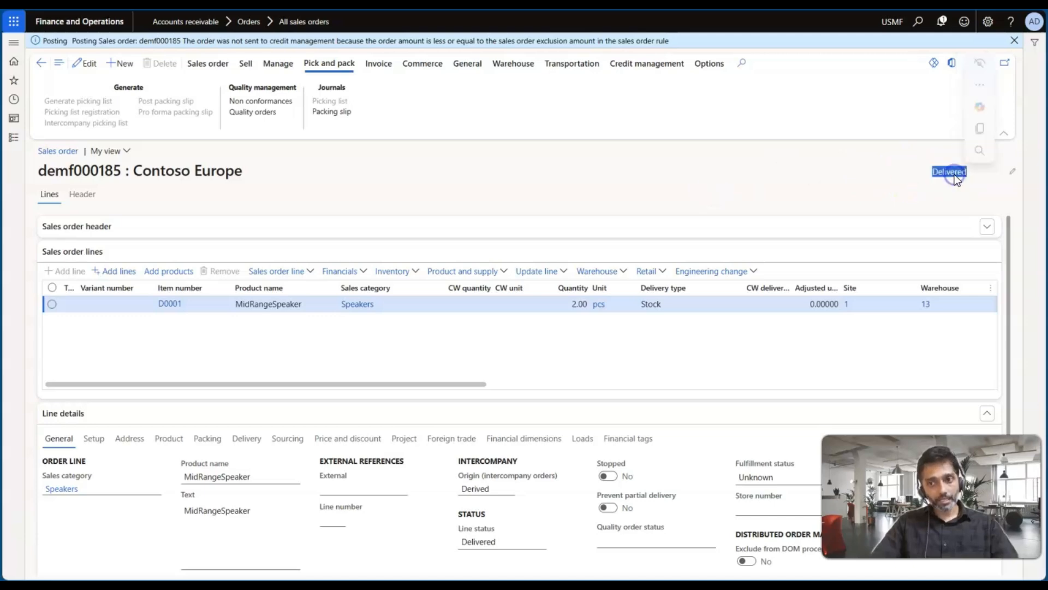
{"action": "left_click", "coordinate": [892, 178]}
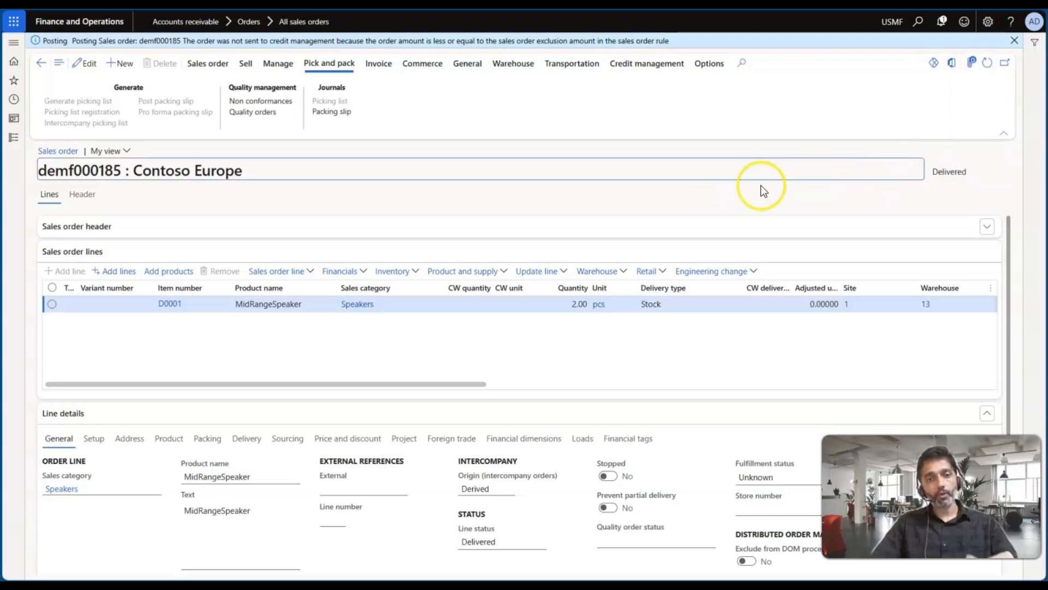
- Review the packing slip journal and its intercompany options for the posted slip, and return to the sales order
{"action": "left_click", "coordinate": [337, 113]}
{"action": "left_click", "coordinate": [269, 53]}
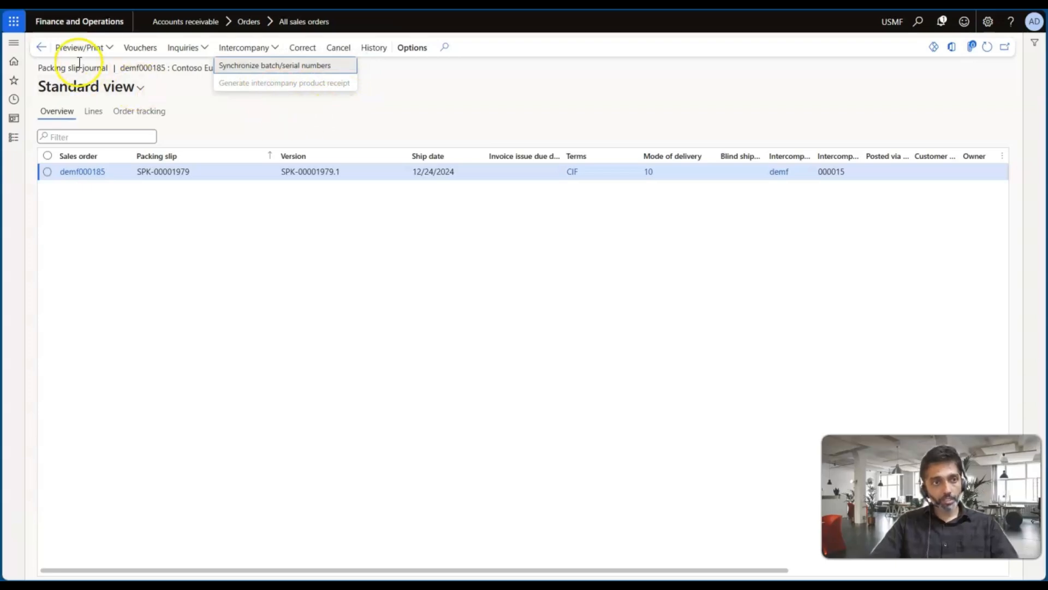
{"action": "left_click", "coordinate": [43, 49]}
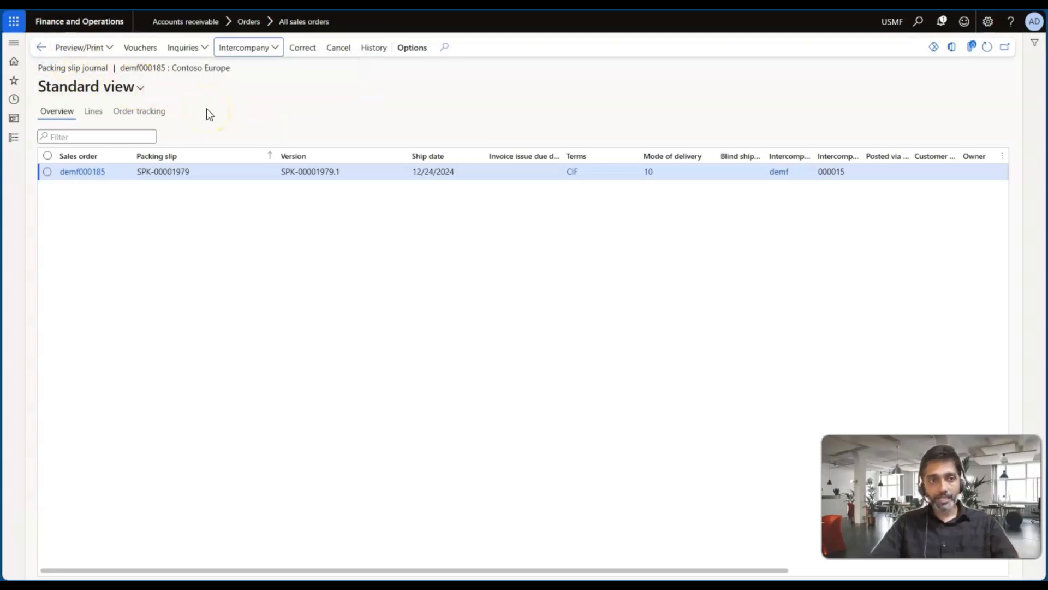
{"action": "left_click", "coordinate": [43, 48]}
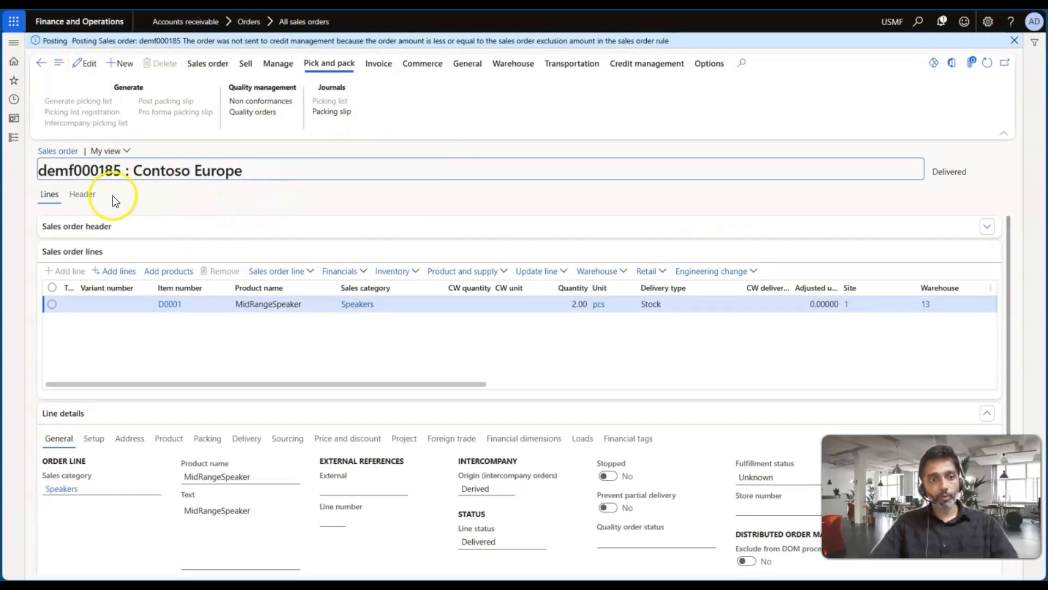
- Open the linked intercompany purchase order in DEMF, using the chain slide as reference, and check its status
{"action": "key", "text": "alt+Tab"}
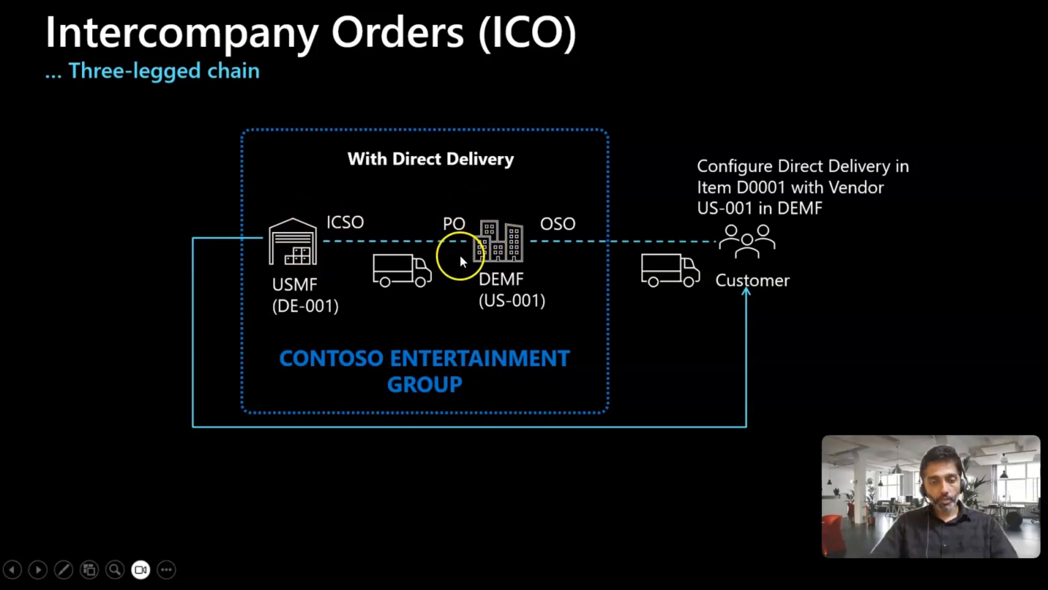
{"action": "key", "text": "alt+Tab"}
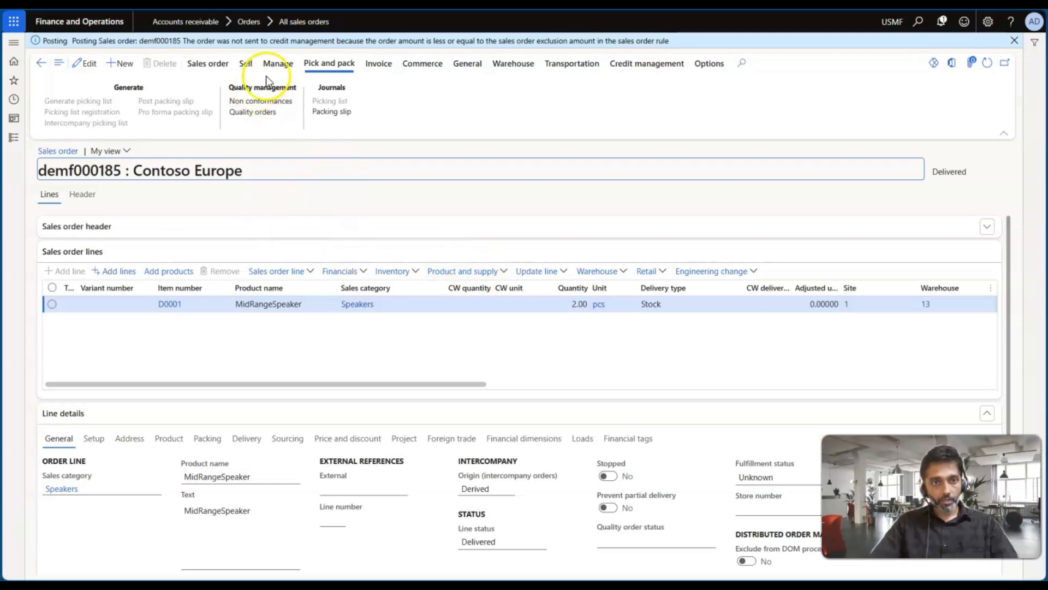
{"action": "left_click", "coordinate": [278, 64]}
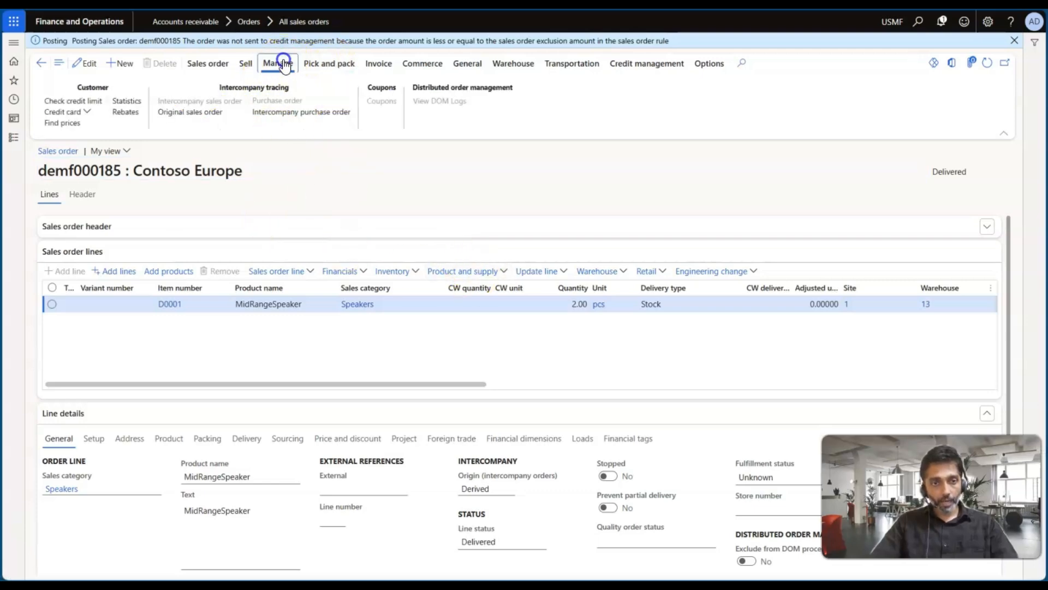
{"action": "left_click", "coordinate": [294, 114]}
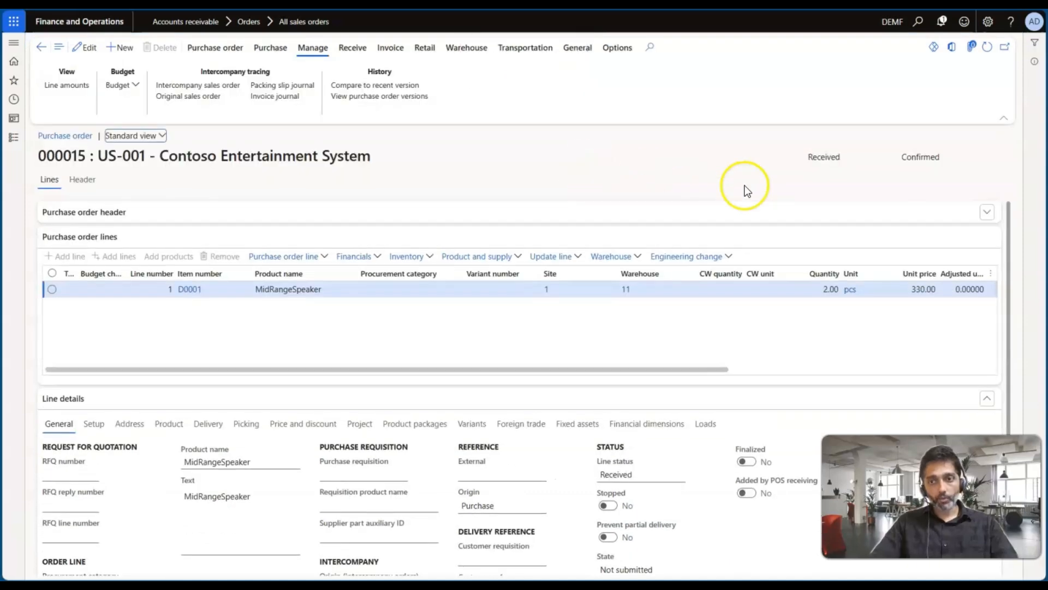
{"action": "double_click", "coordinate": [819, 158]}
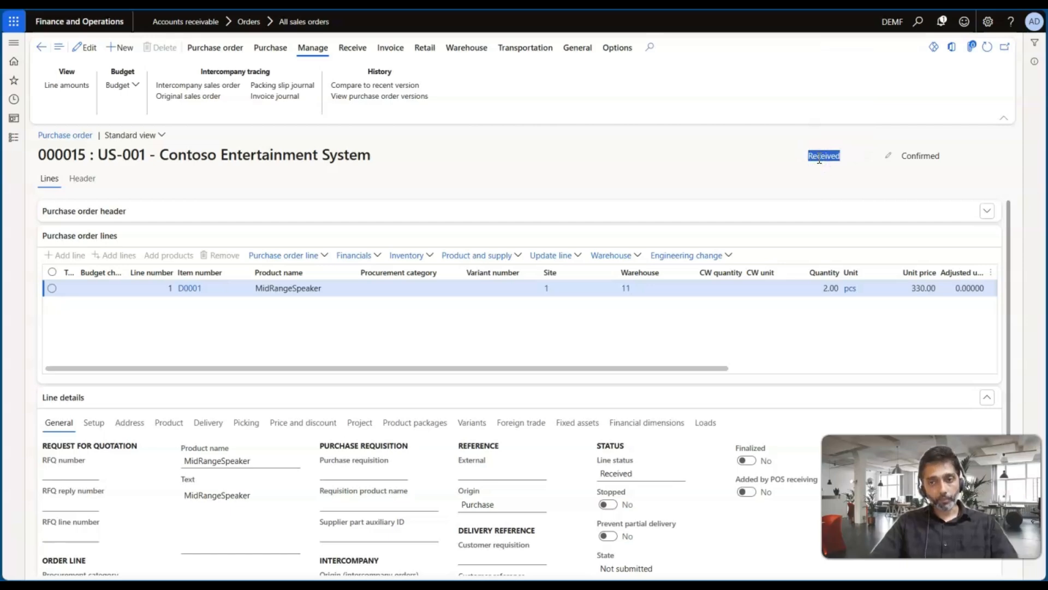
- Open the original sales order from the purchase order and check its status and order number against the chain slide
{"action": "key", "text": "alt+Tab"}
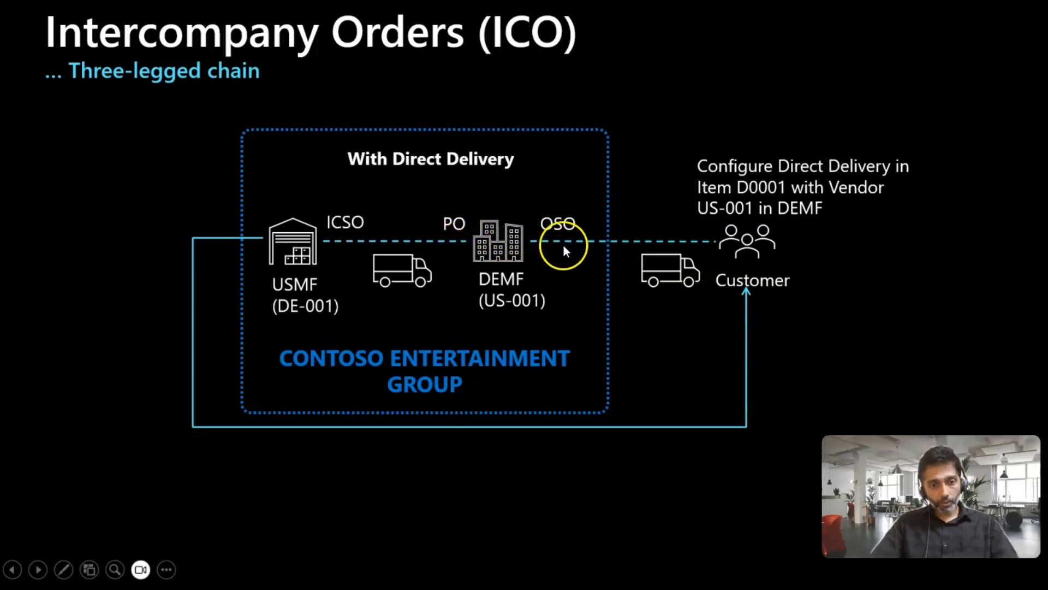
{"action": "key", "text": "alt+Tab"}
{"action": "left_click", "coordinate": [215, 97]}
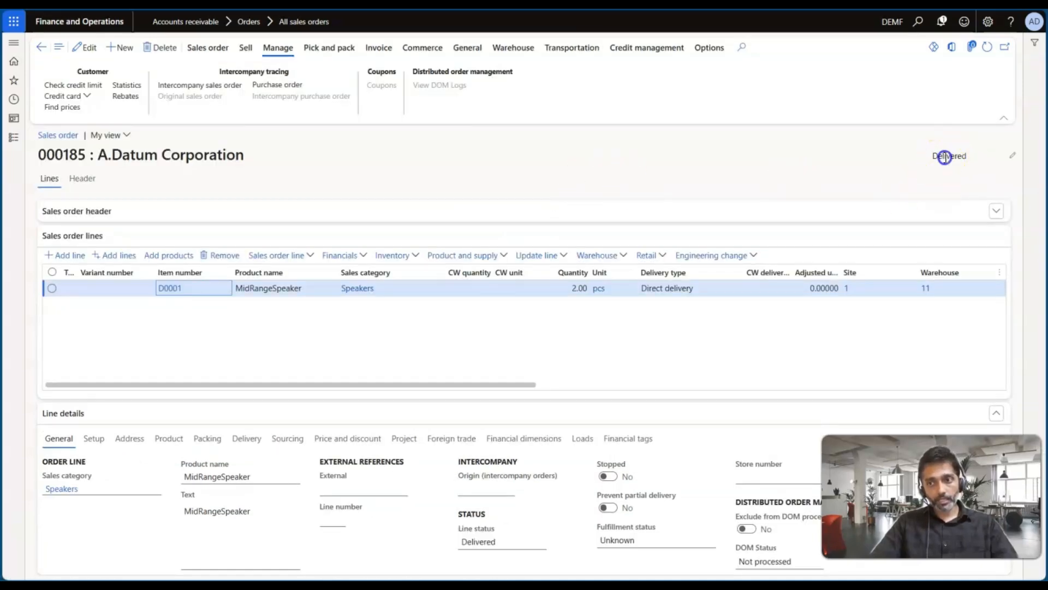
{"action": "key", "text": "alt+Tab"}
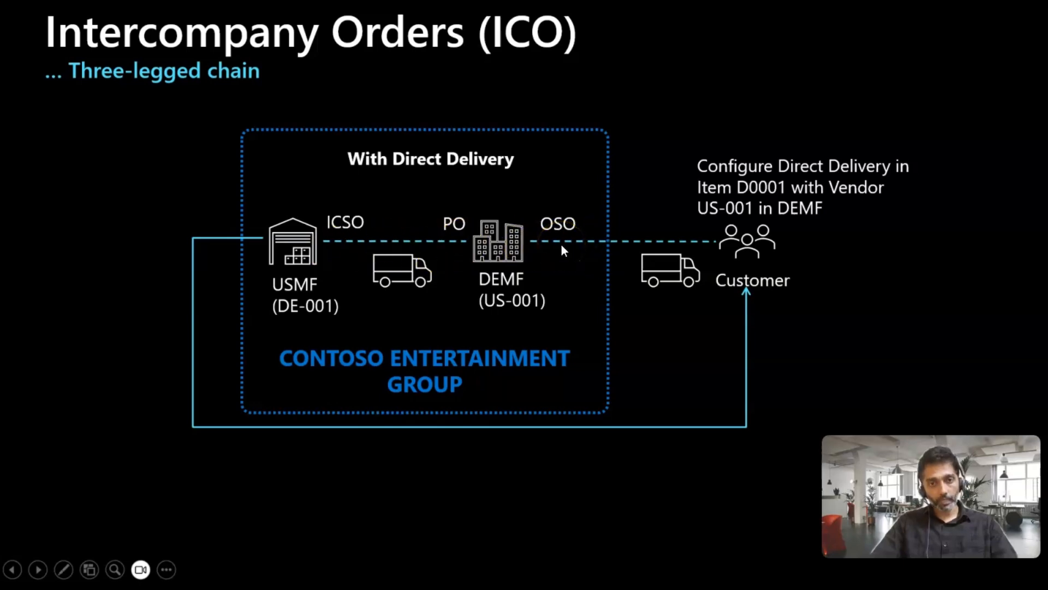
{"action": "key", "text": "alt+Tab"}
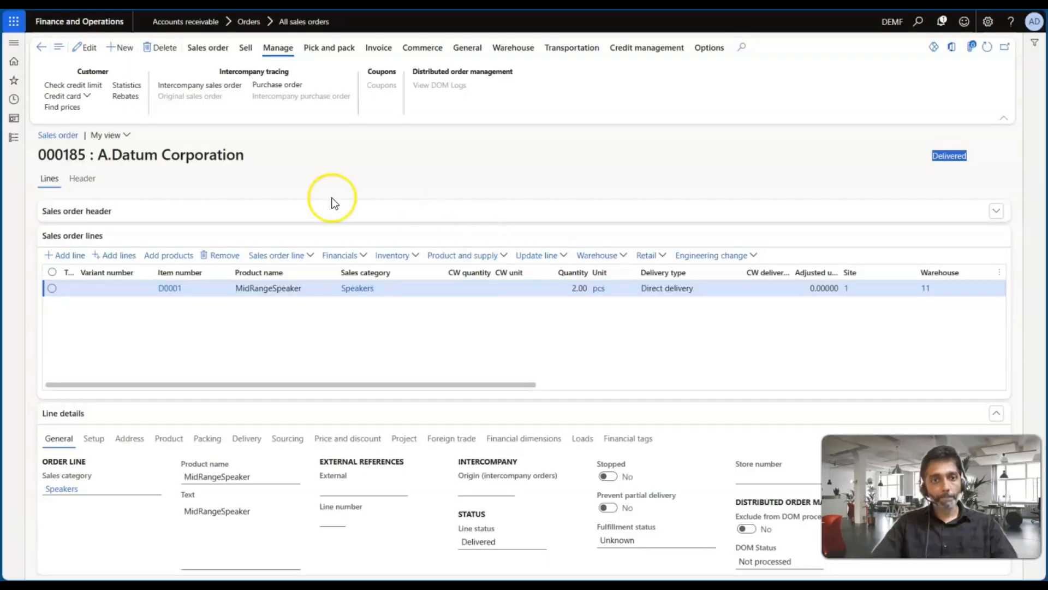
{"action": "key", "text": "alt+Tab"}
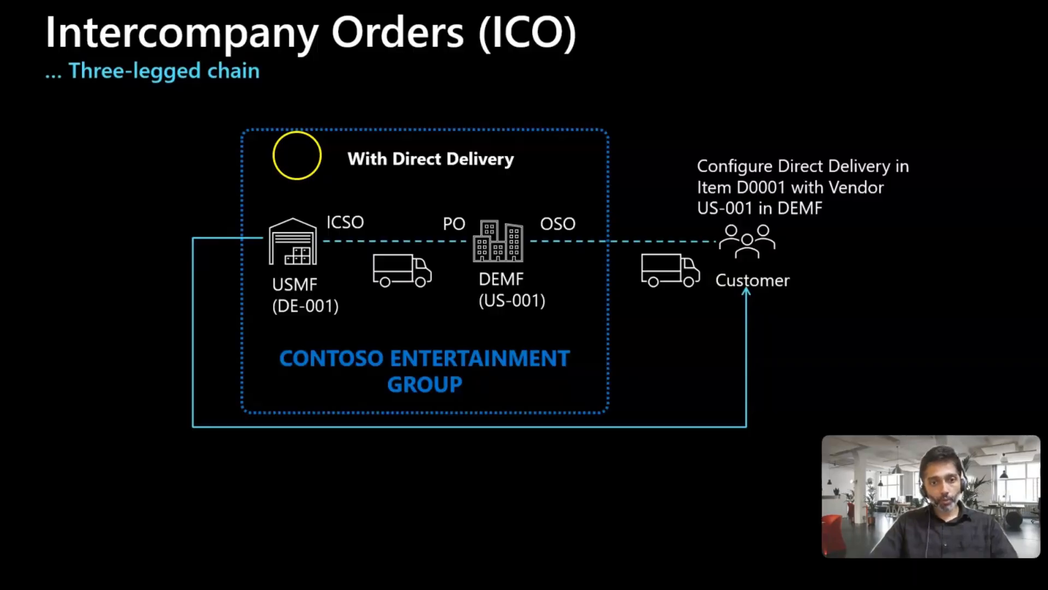
{"action": "key", "text": "alt+Tab"}
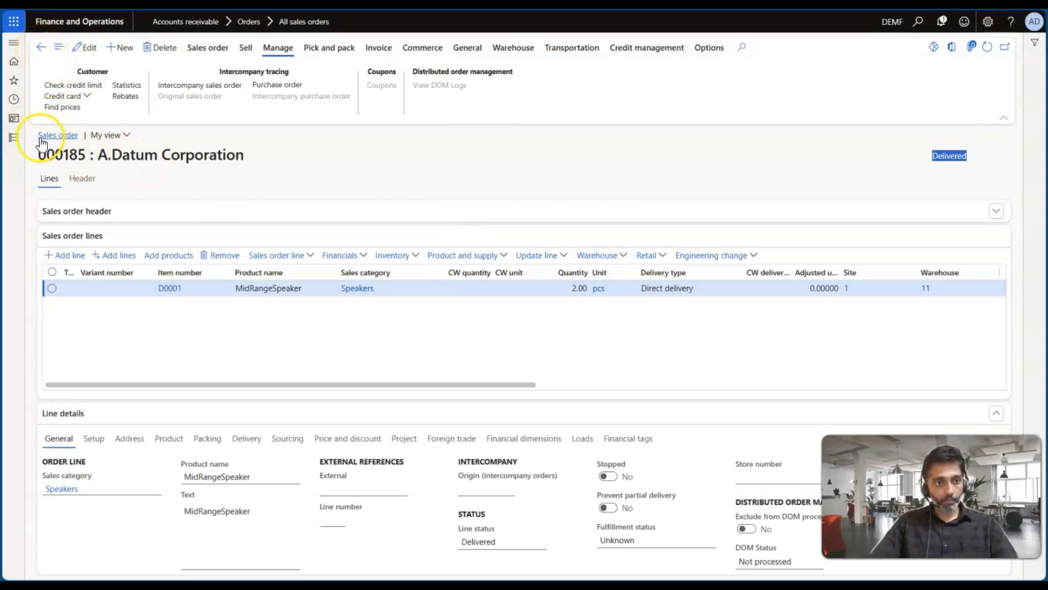
{"action": "left_click_drag", "start_coordinate": [38, 155], "coordinate": [86, 157]}
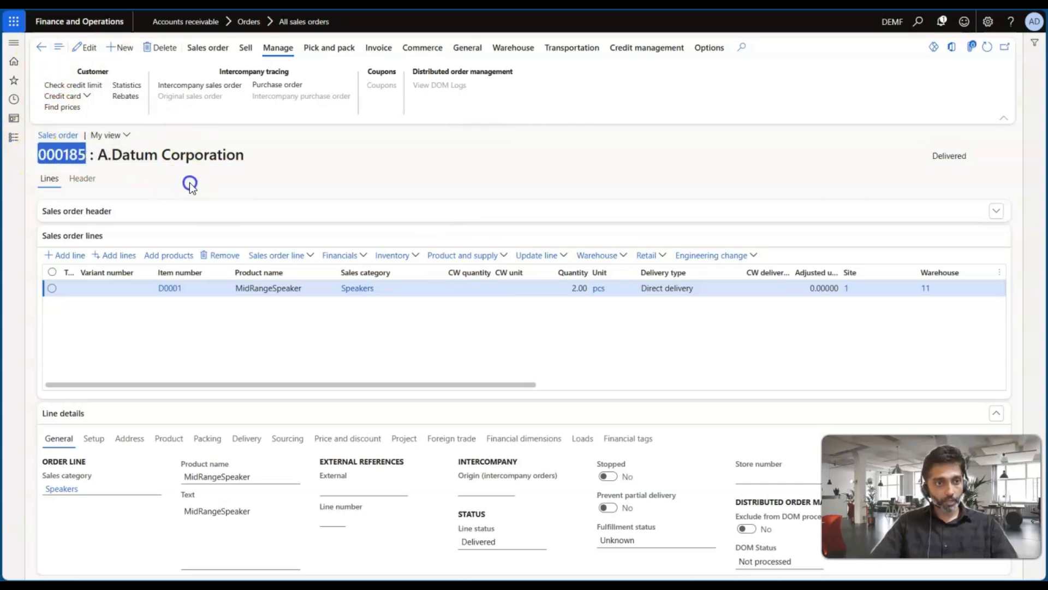
- Open the intercompany setup of vendor US-001 from the DEMF vendor list in Accounts payable
{"action": "left_click", "coordinate": [14, 137]}
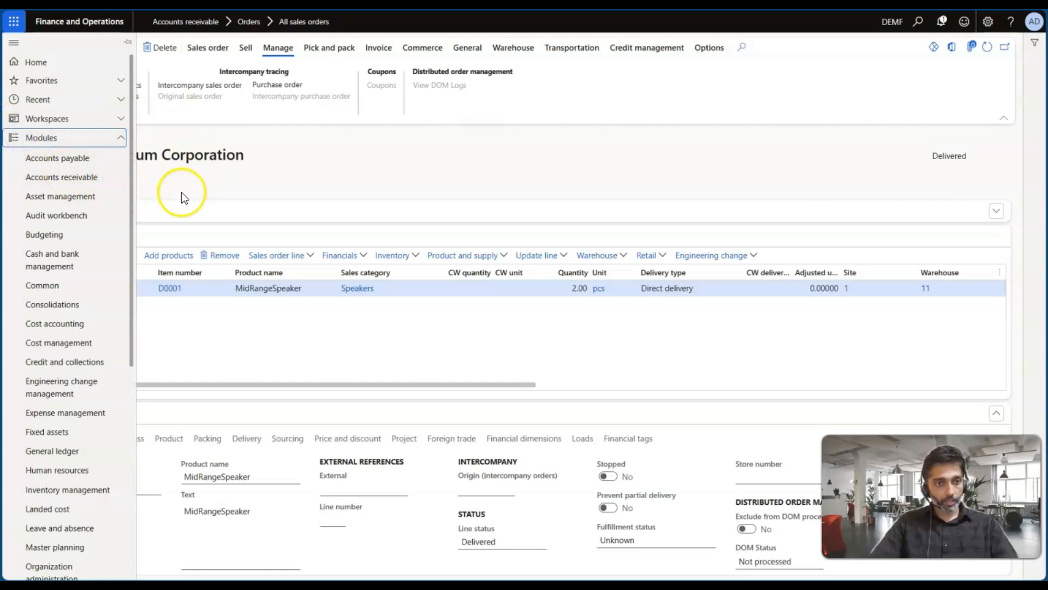
{"action": "left_click", "coordinate": [68, 158]}
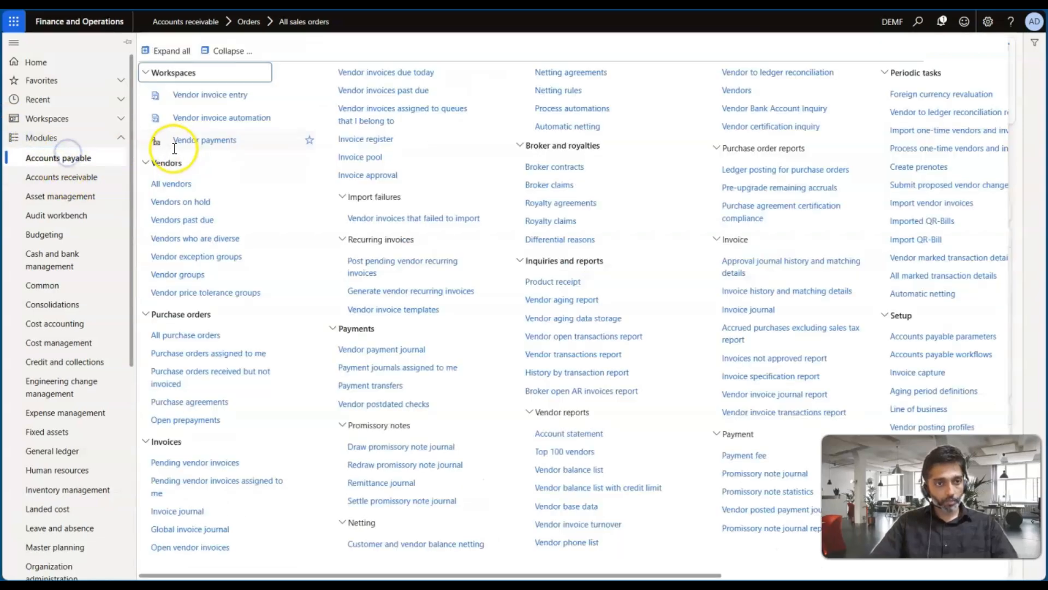
{"action": "left_click", "coordinate": [182, 187]}
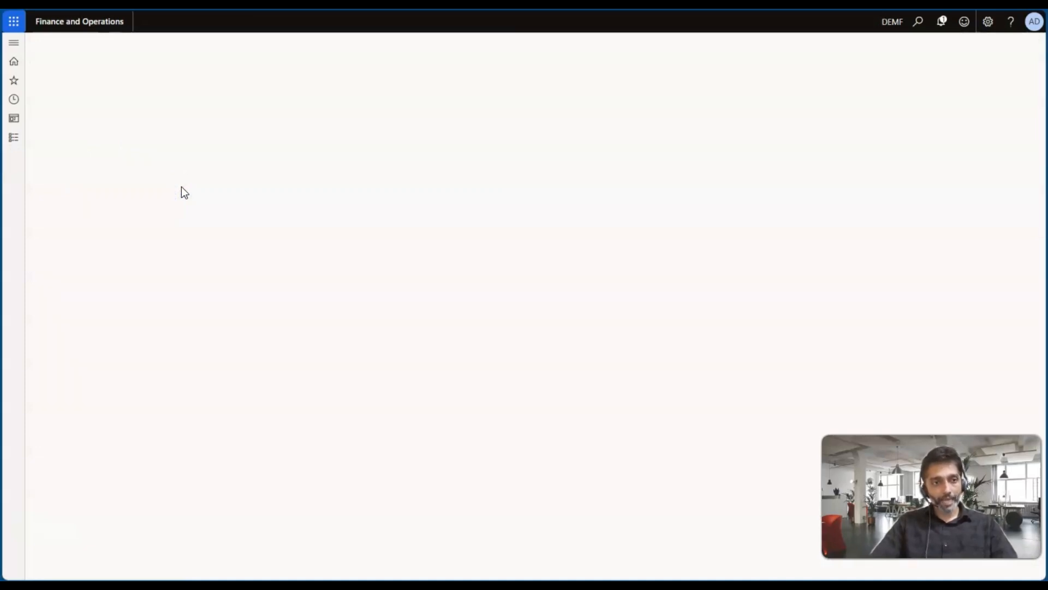
{"action": "left_click", "coordinate": [252, 231]}
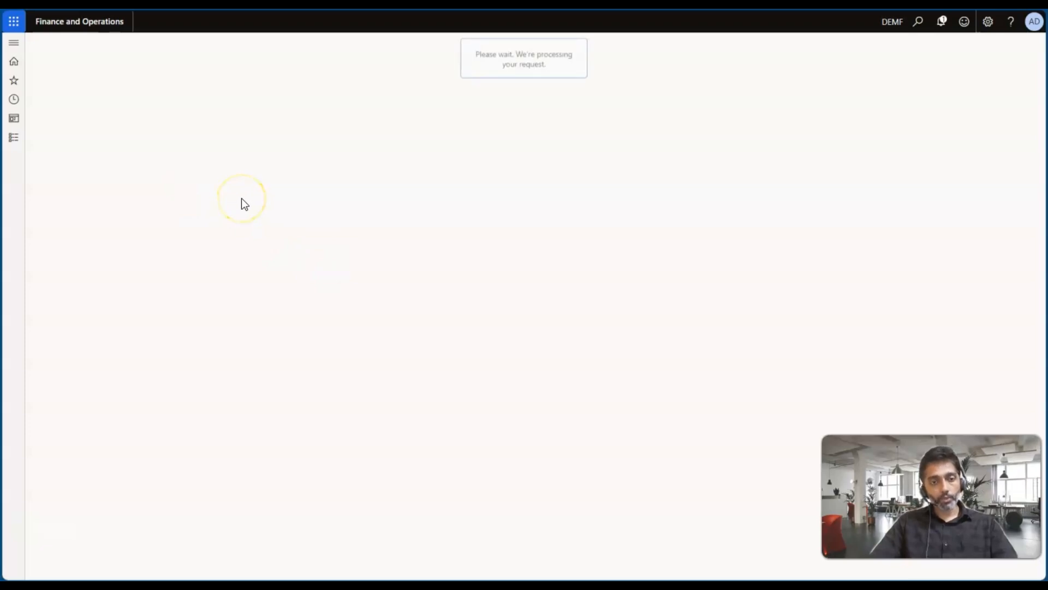
{"action": "left_click", "coordinate": [158, 218]}
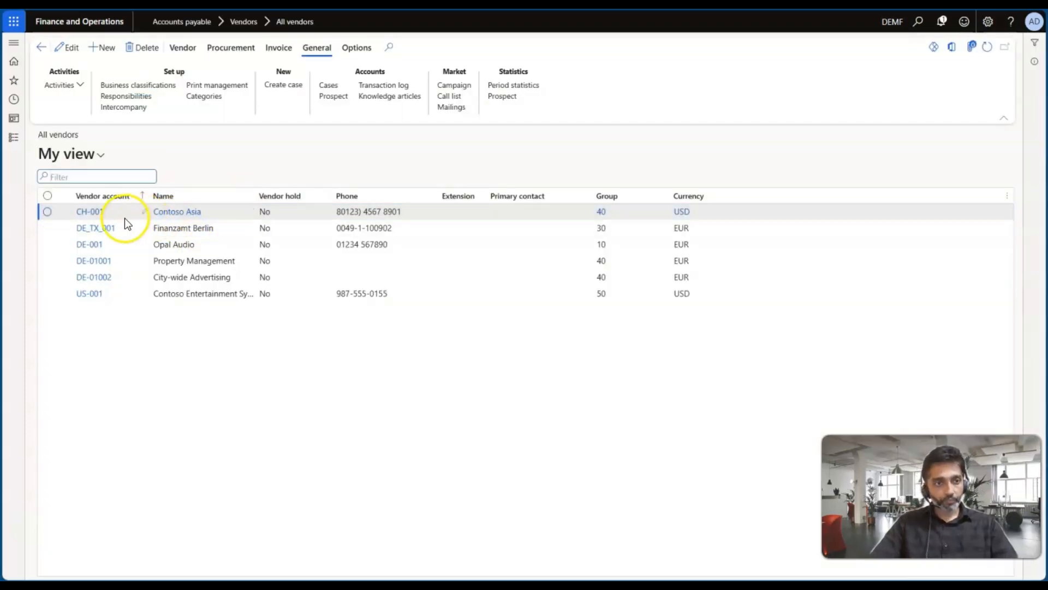
{"action": "left_click", "coordinate": [141, 295]}
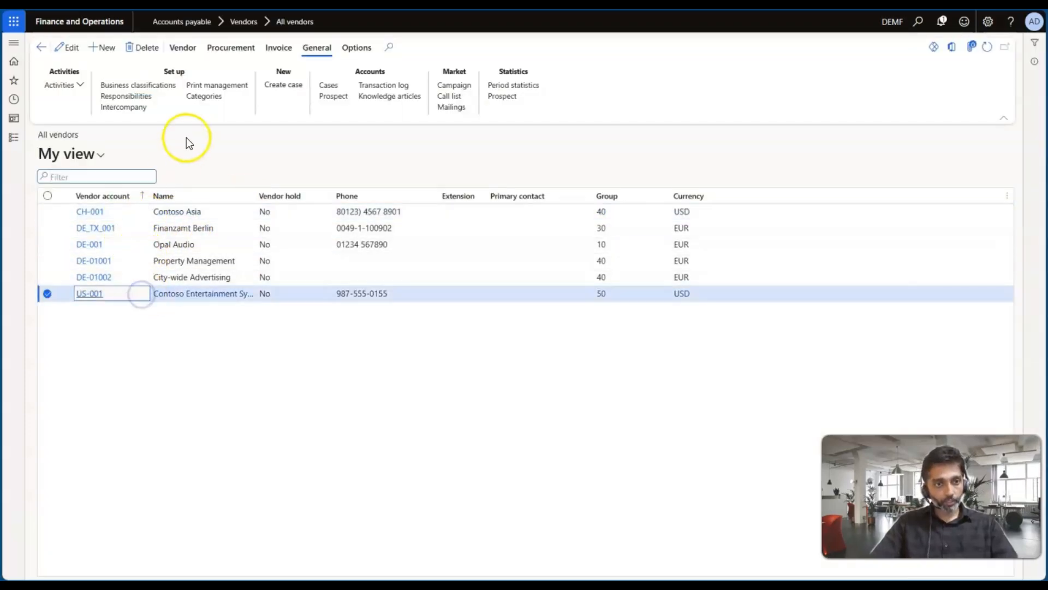
{"action": "left_click", "coordinate": [129, 108]}
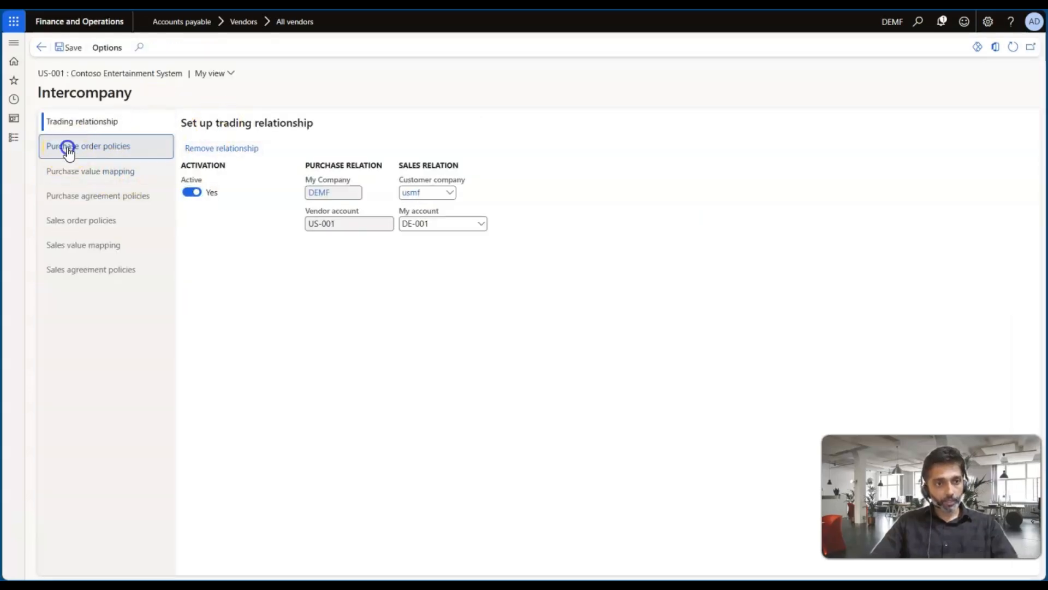
- Review the direct delivery settings in the purchase order policies of vendor US-001, comparing them with the three-legged chain slide
{"action": "left_click", "coordinate": [66, 146]}
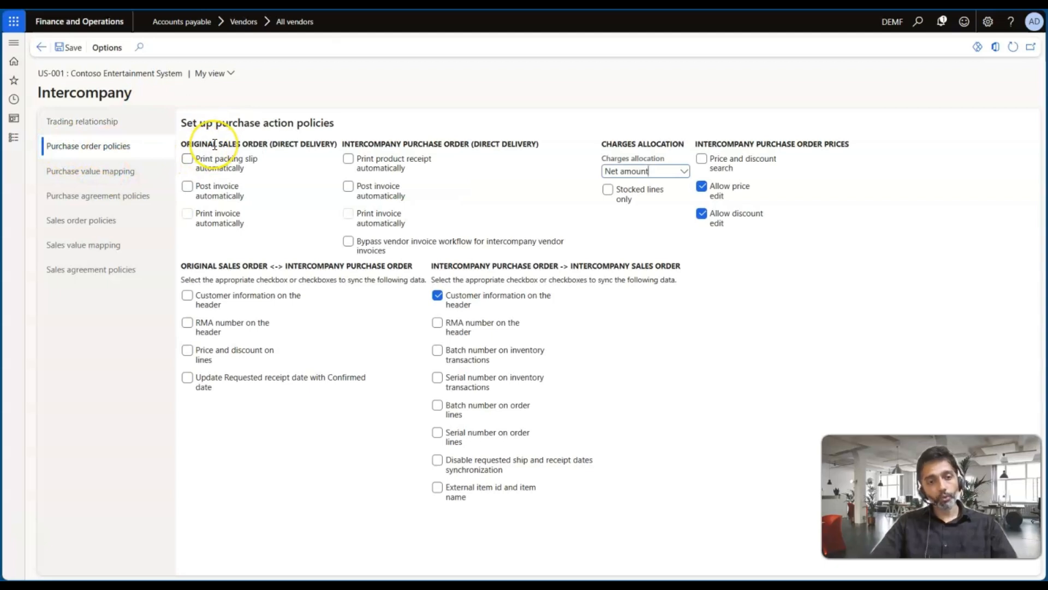
{"action": "left_click", "coordinate": [190, 145]}
{"action": "left_click", "coordinate": [304, 140]}
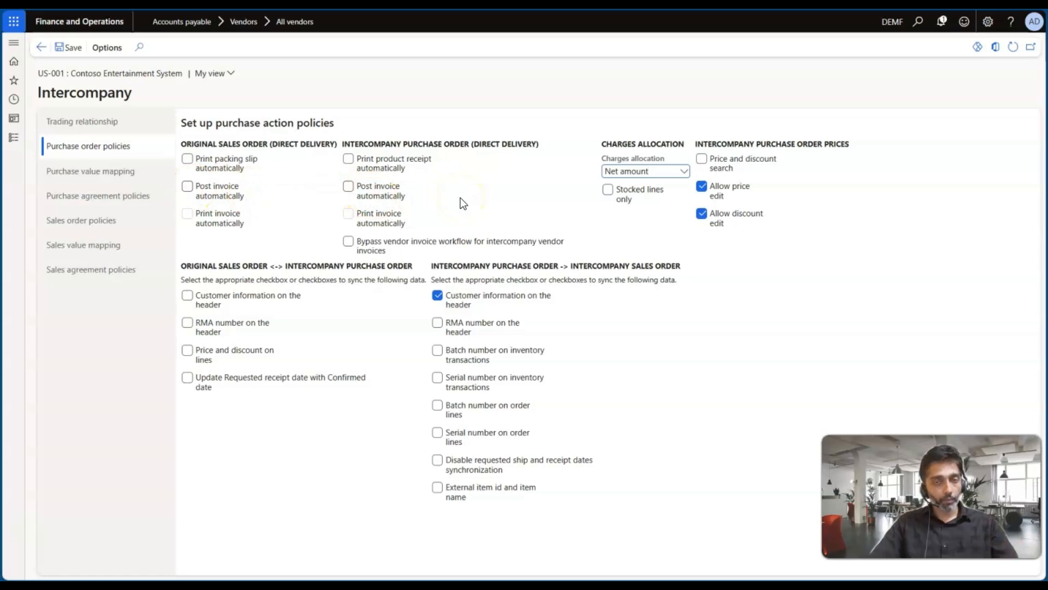
{"action": "key", "text": "alt+Tab"}
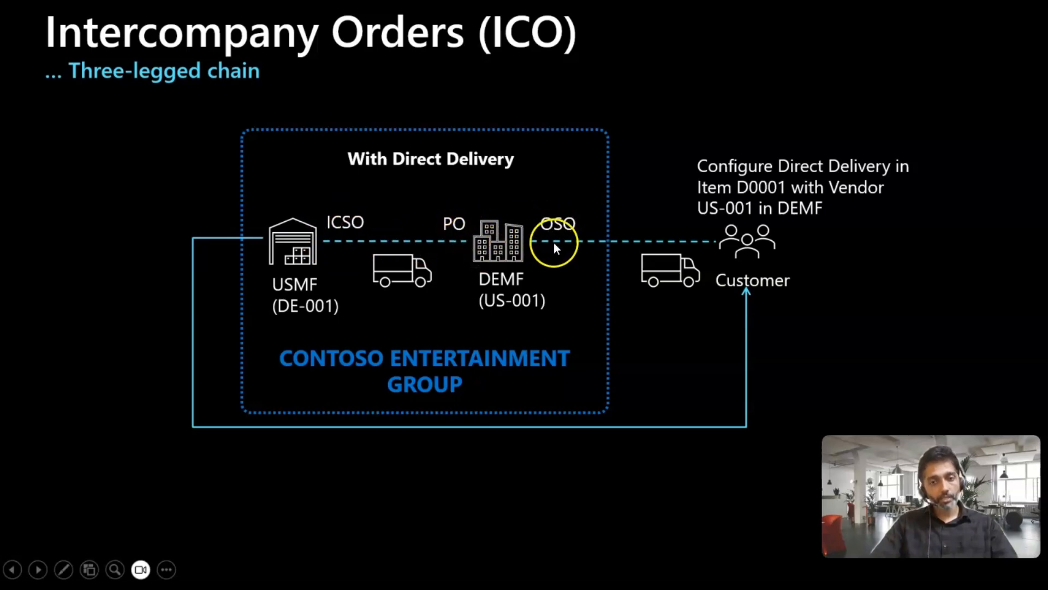
{"action": "key", "text": "alt+Tab"}
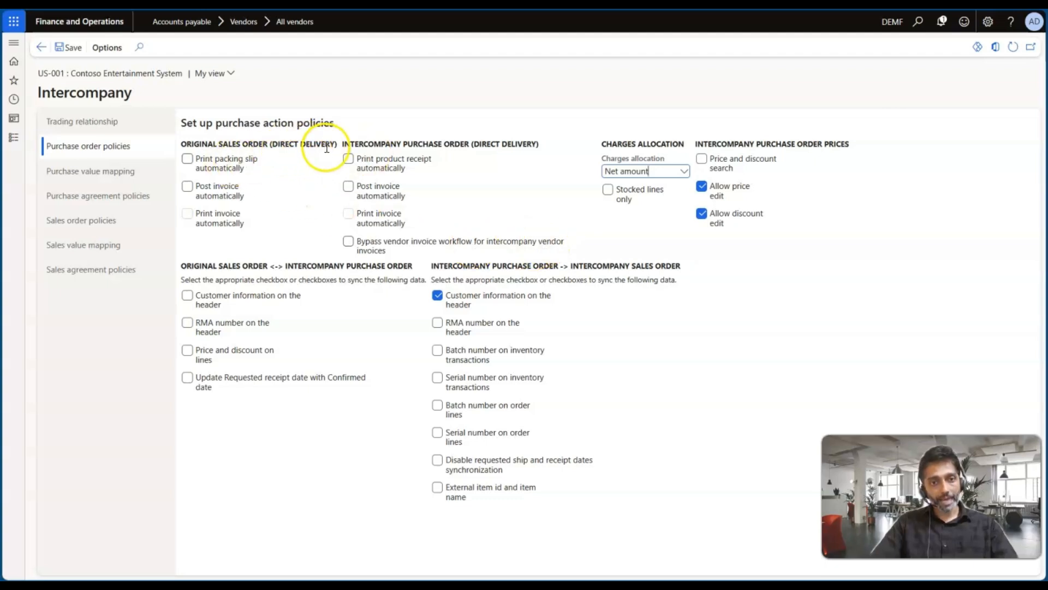
- Enable automatic invoice posting and the vendor invoice workflow bypass for direct delivery intercompany purchase orders, and return to the chain slide
{"action": "left_click", "coordinate": [349, 189]}
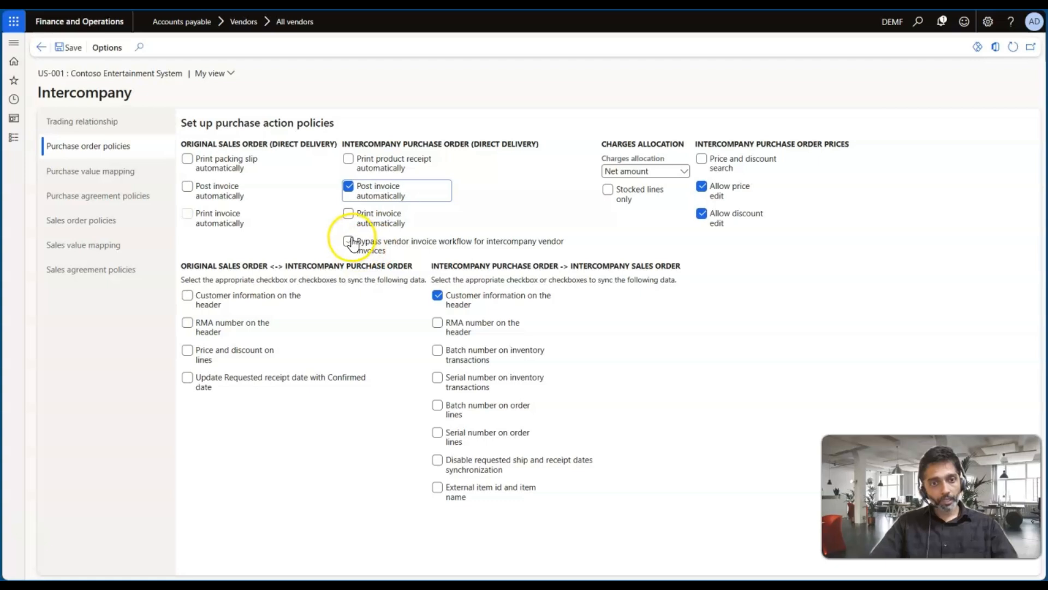
{"action": "left_click", "coordinate": [349, 241]}
{"action": "mouse_move", "coordinate": [440, 243]}
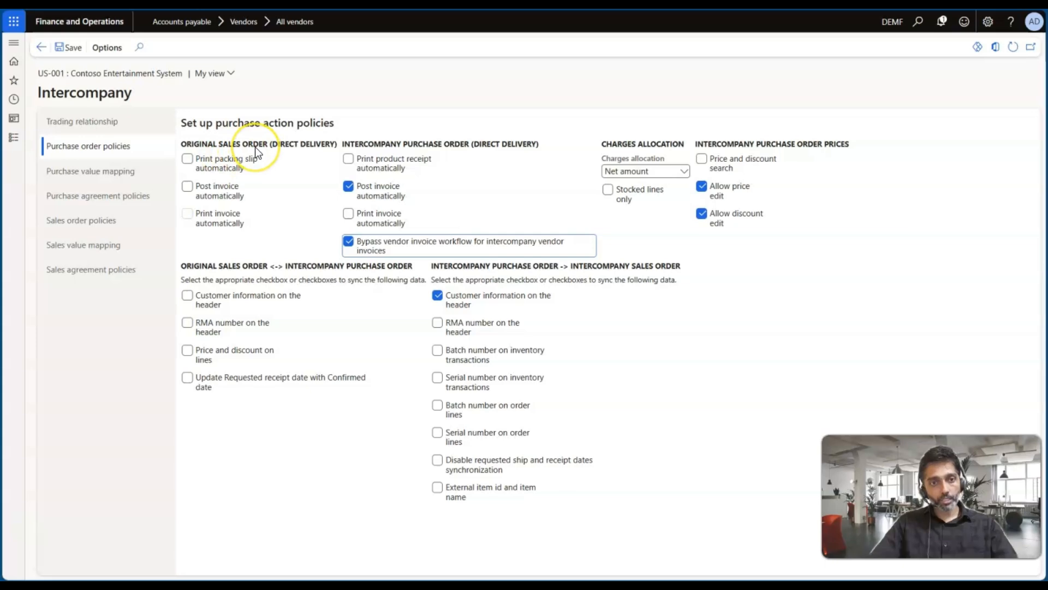
{"action": "key", "text": "alt+Tab"}
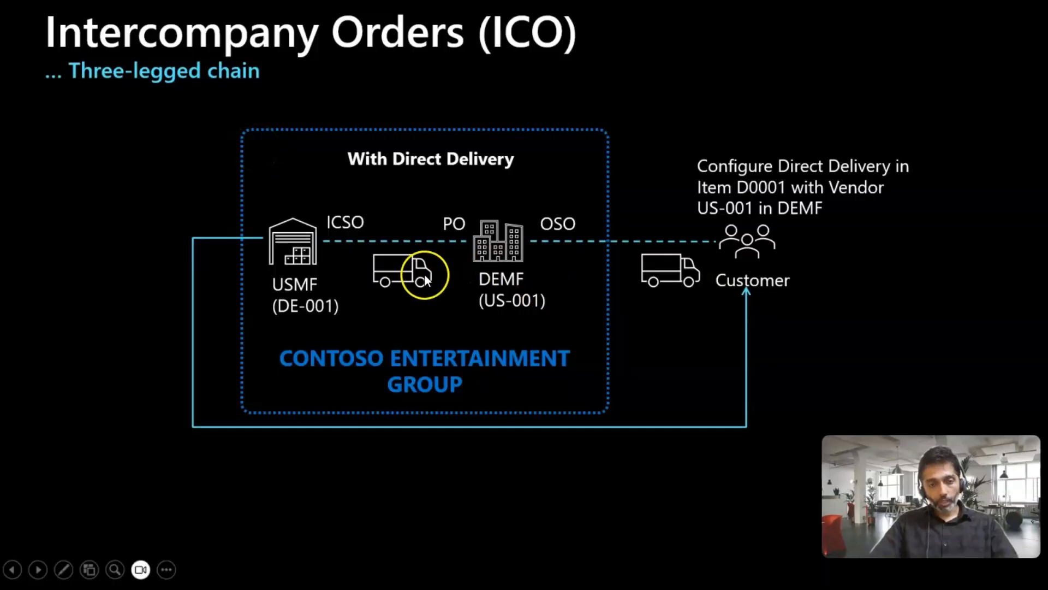